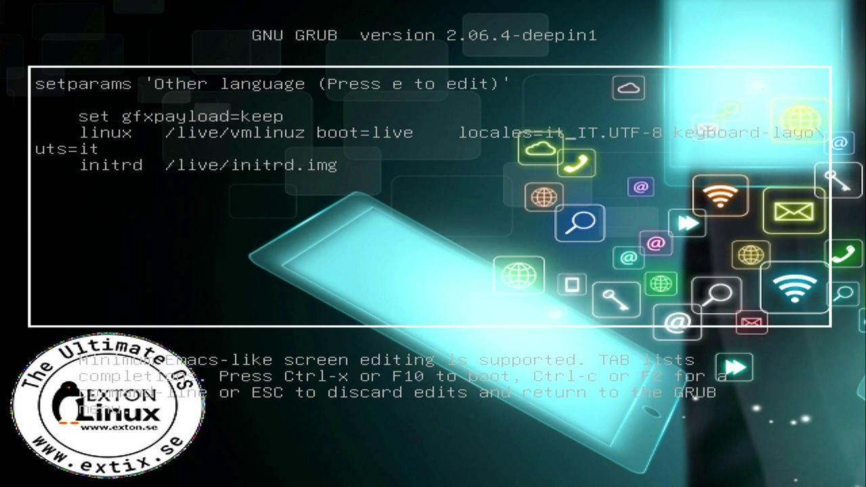
Edit the live boot entry to locale de_DE and keyboard layout de, then boot it
key(BackSpace)
key(BackSpace)
text(de)
key(Right)
key(Right)
key(Right)
key(BackSpace)
key(BackSpace)
text(DE)
key(Right)
key(Right)
key(Right)
key(Right)
key(Right)
key(Right)
key(Right)
key(Right)
key(Right)
key(Right)
key(Right)
key(Right)
key(Right)
key(Right)
key(Right)
key(Right)
key(Right)
key(Right)
key(Right)
key(Right)
key(Right)
key(Right)
key(Right)
key(BackSpace)
key(BackSpace)
text(de)
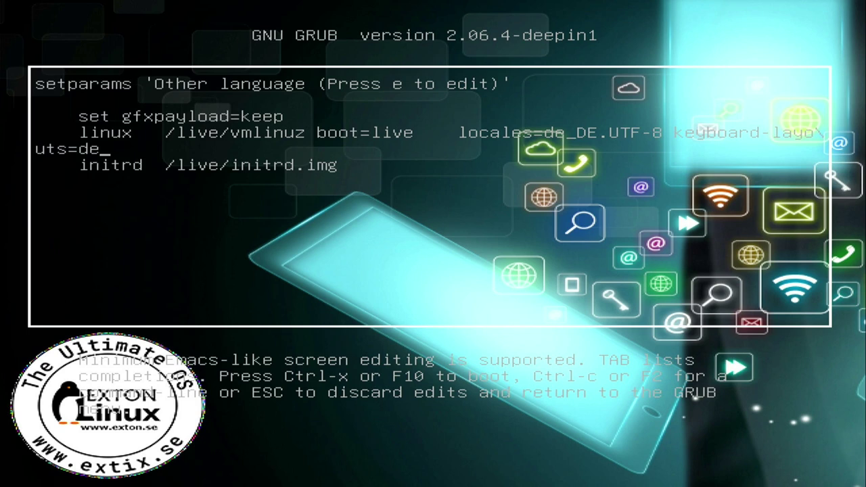
key(ctrl+x)
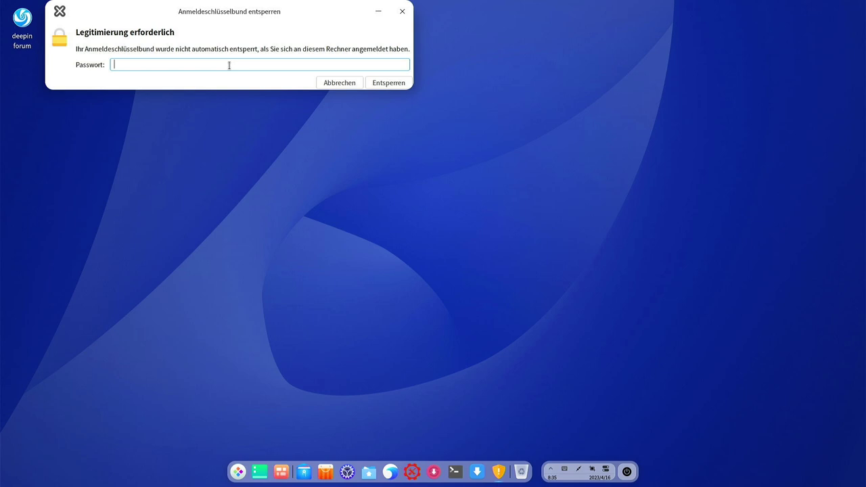
Unlock the login keyring with the account password and launch Refracta Installer from the dock
text(****)
key(Return)
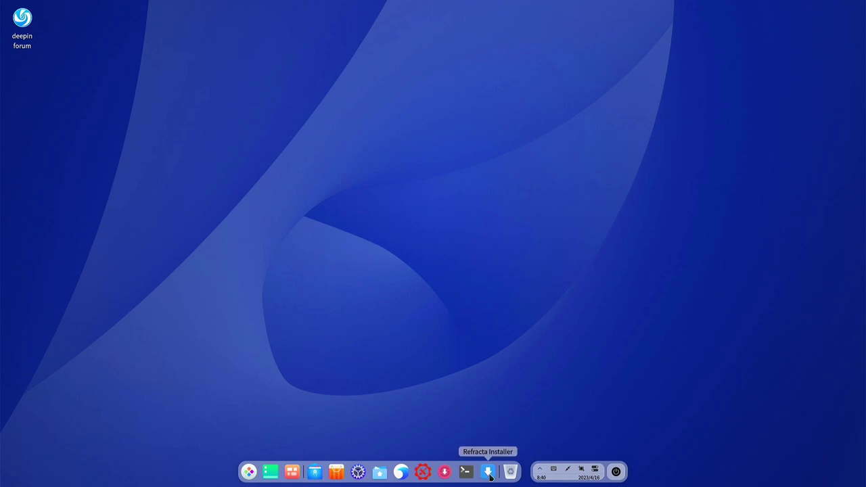
click(489, 473)
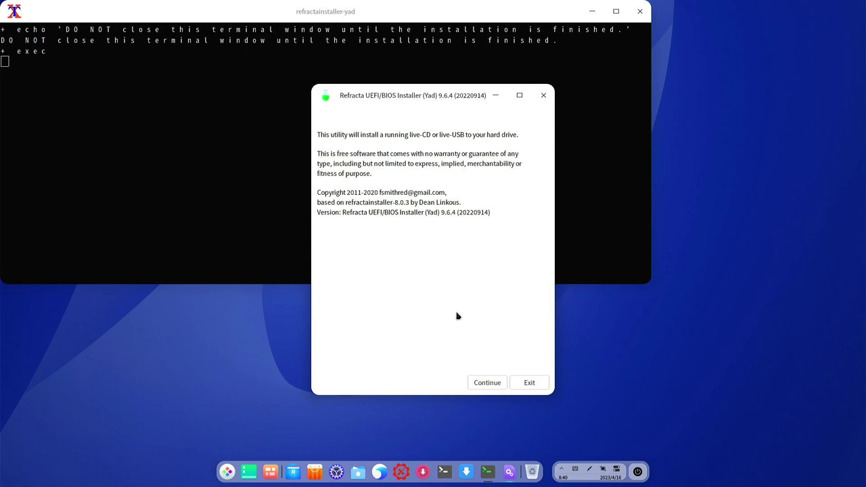
Continue past the introduction and multiple-EFI-partition notice, then accept the default installation options
click(487, 383)
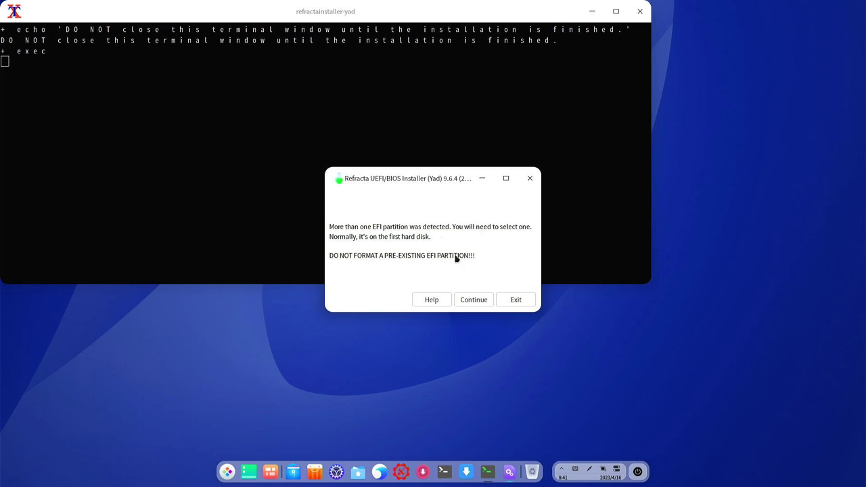
click(470, 302)
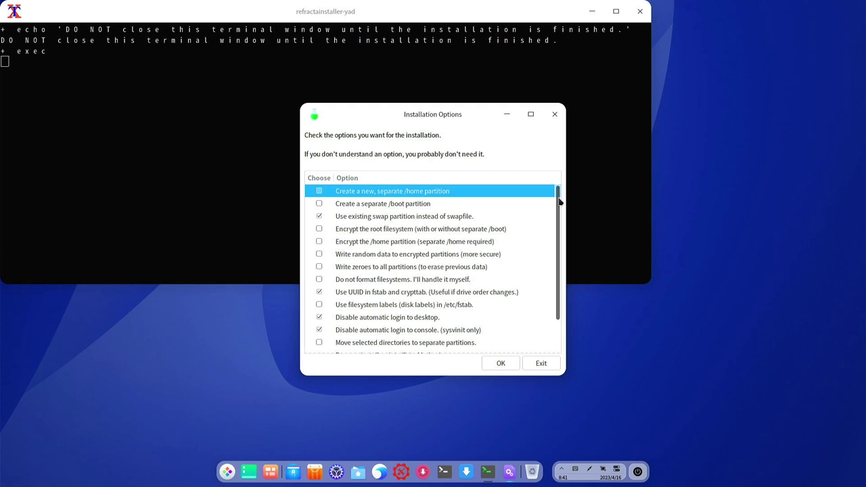
drag(560, 202, 555, 184)
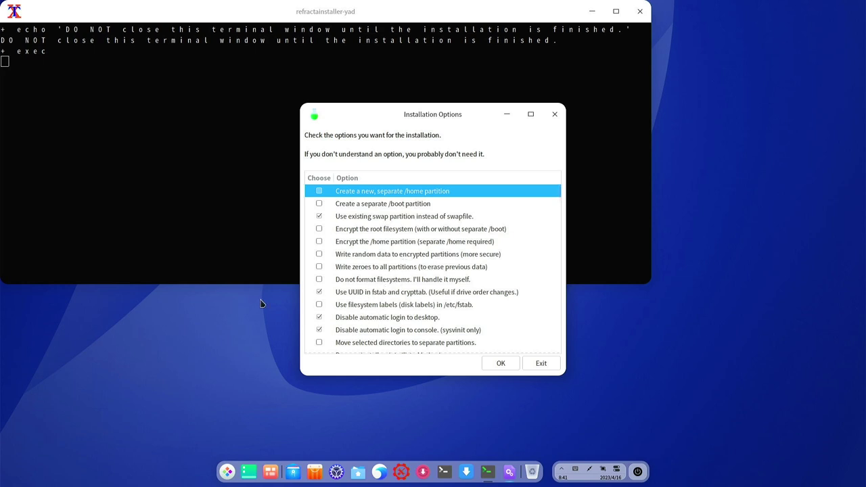
click(500, 364)
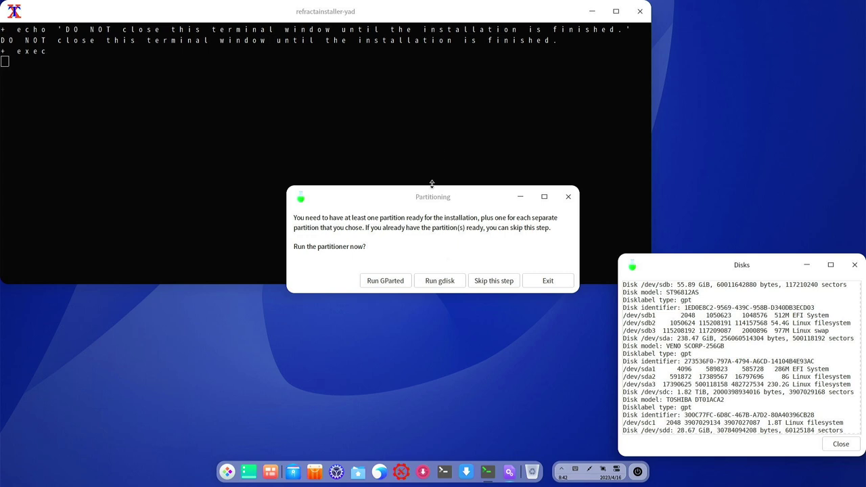
Start GParted from the partitioning prompt and open its list of disks
mouse_move(430, 198)
mouse_down()
mouse_move(383, 197)
mouse_move(425, 199)
mouse_up()
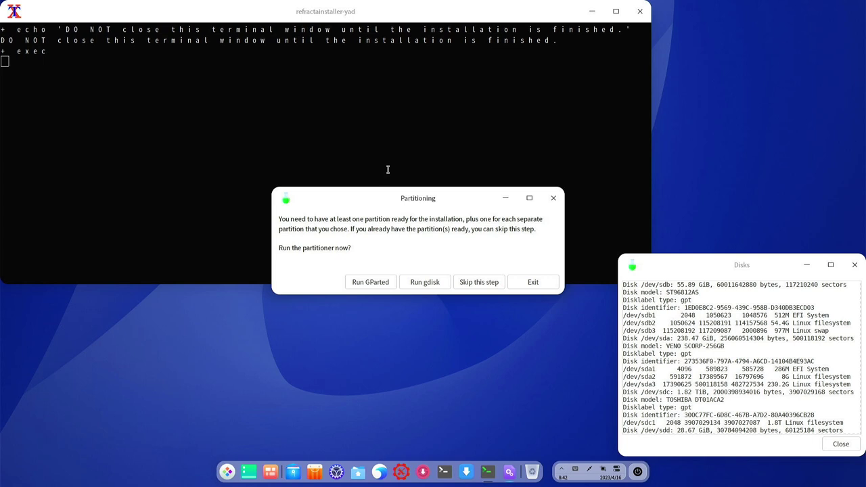
click(361, 287)
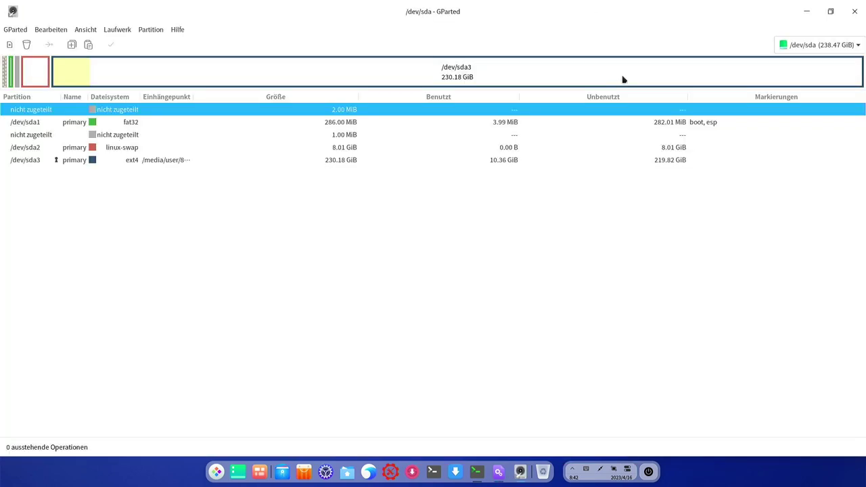
click(828, 50)
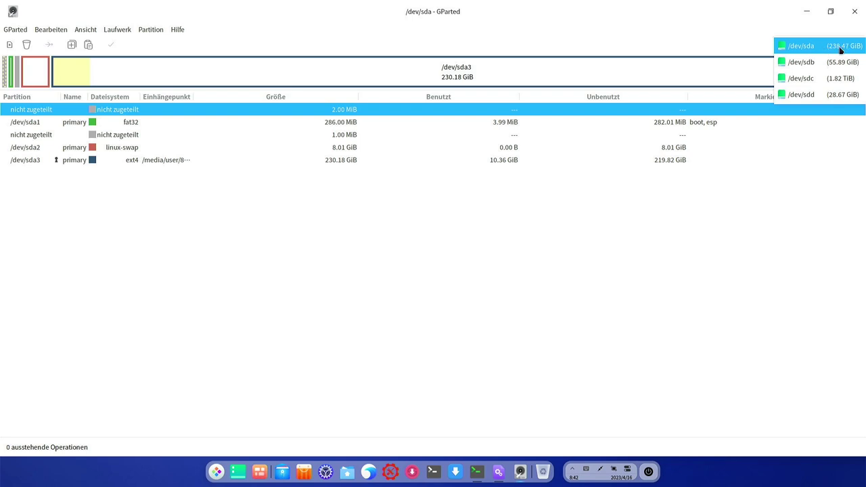
On /dev/sda, queue deletion of the sda1 fat32 and sda2 swap partitions, then select sda3
click(837, 50)
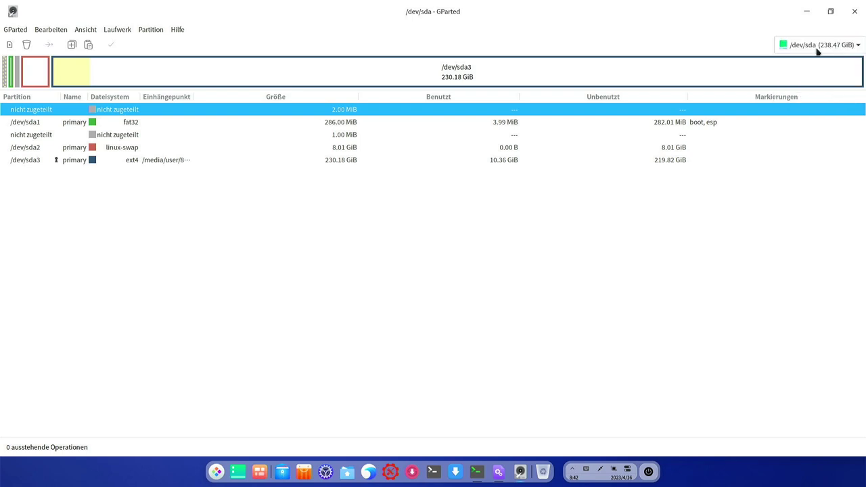
click(135, 125)
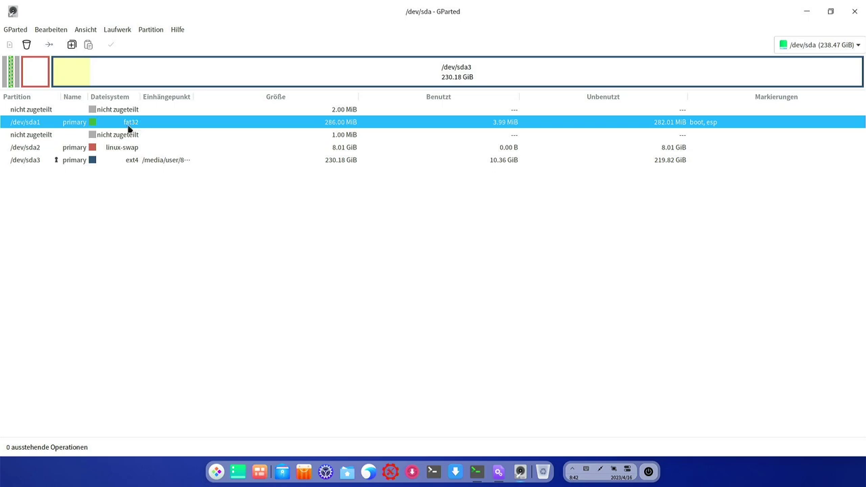
key(Delete)
click(135, 125)
key(Delete)
click(136, 130)
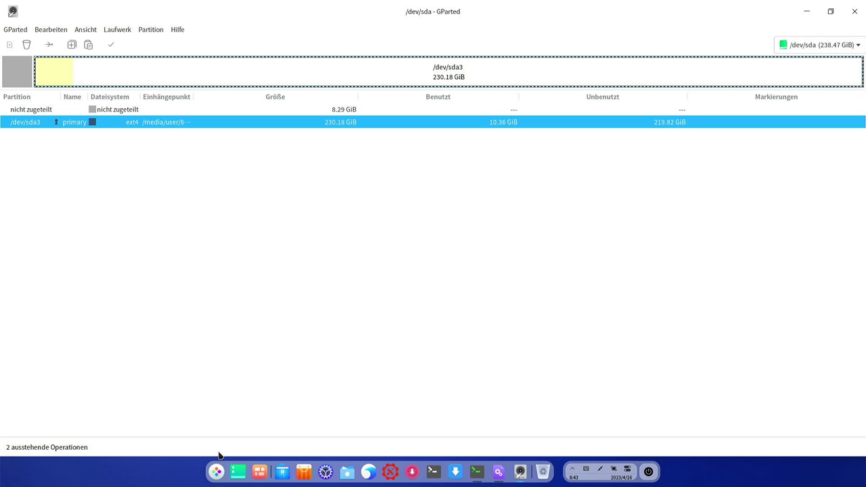
click(431, 475)
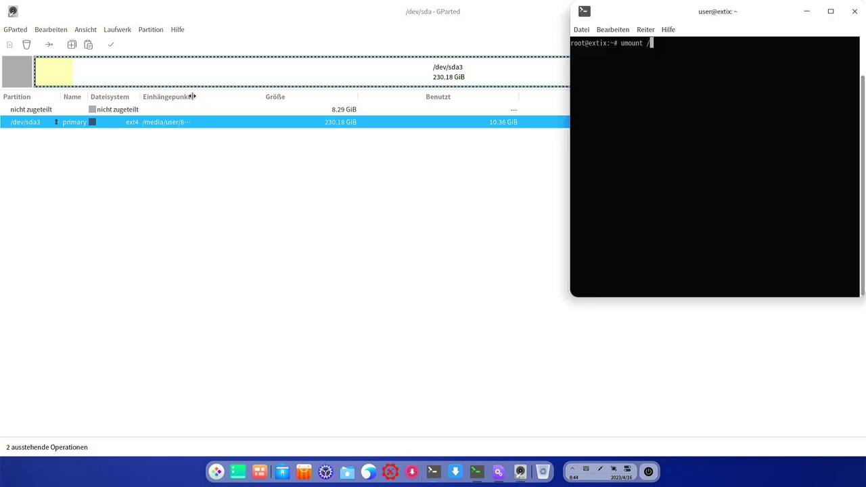
Widen GParted's mount point column and run umount on /dev/sda3's /media/user mount path
drag(193, 96, 323, 110)
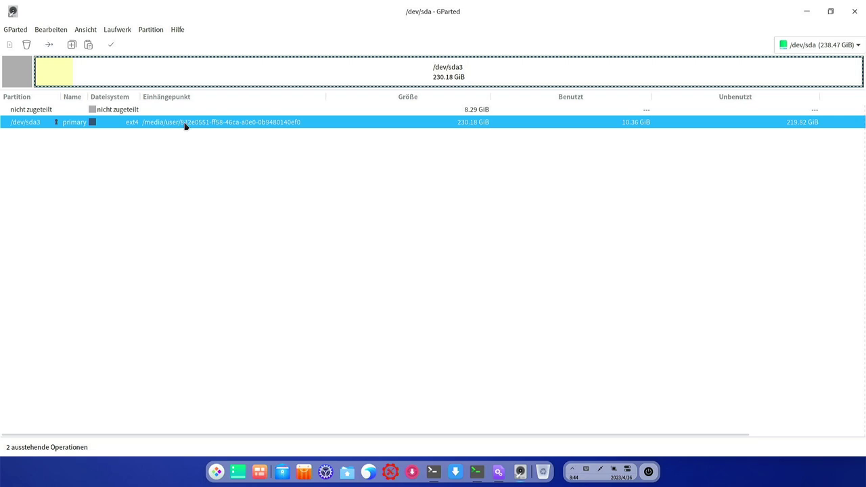
click(437, 473)
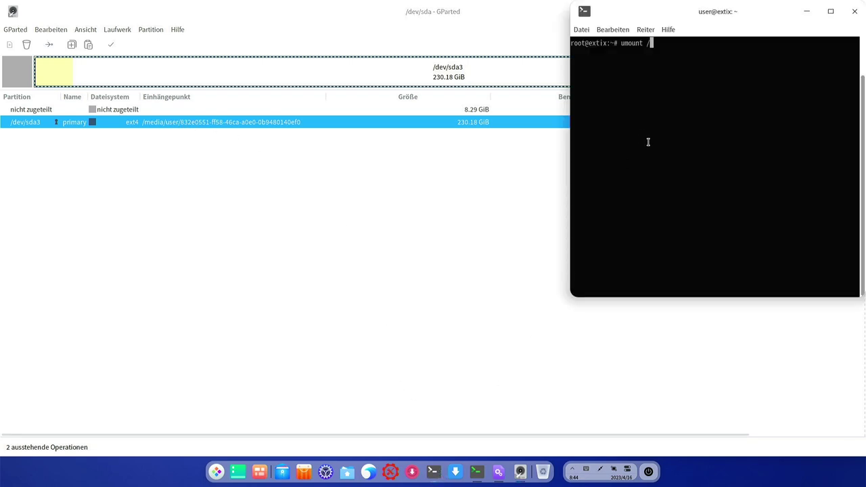
text(media/user/)
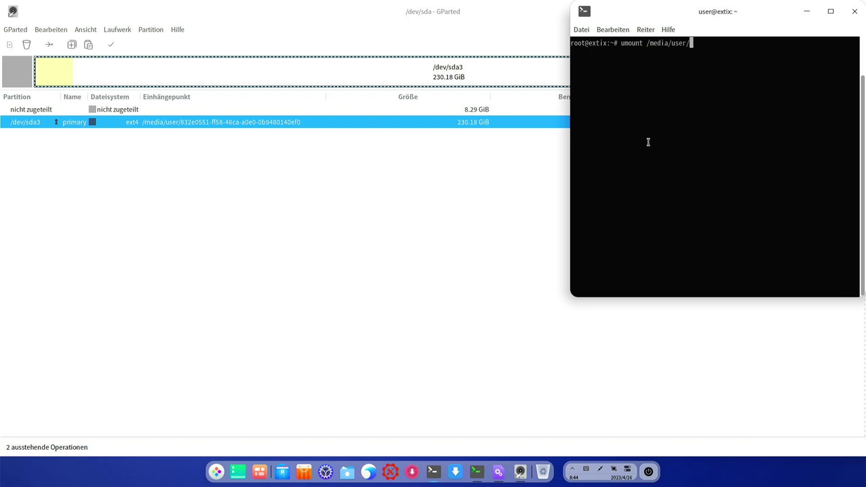
text(8)
key(Tab)
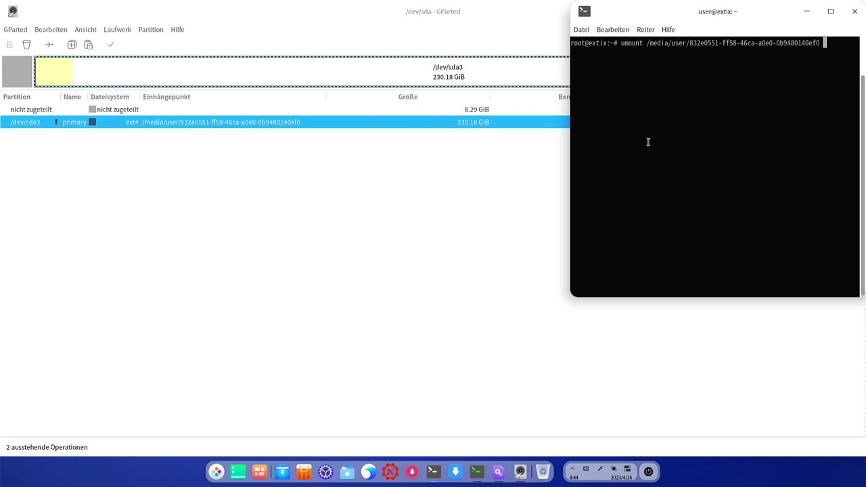
key(Return)
Apply the two queued deletions of sda1 and sda2
click(478, 291)
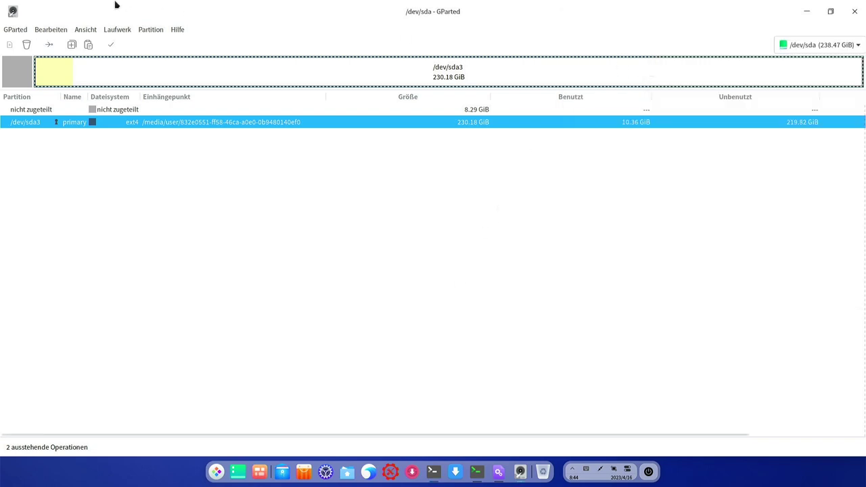
click(111, 44)
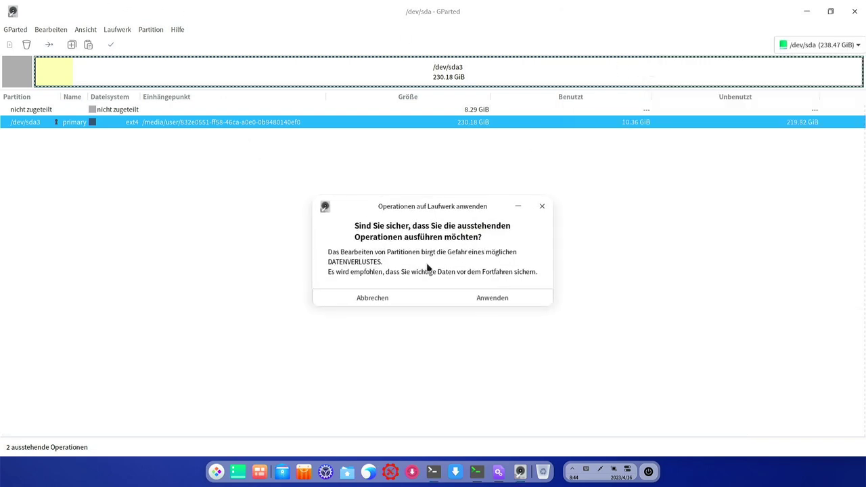
click(468, 298)
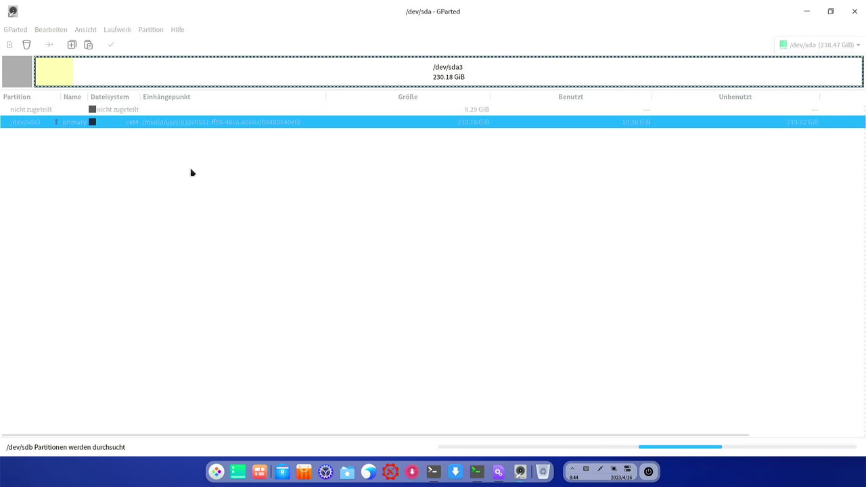
Delete /dev/sda3 and apply it, leaving the whole 238.47 GiB disk unallocated
click(210, 122)
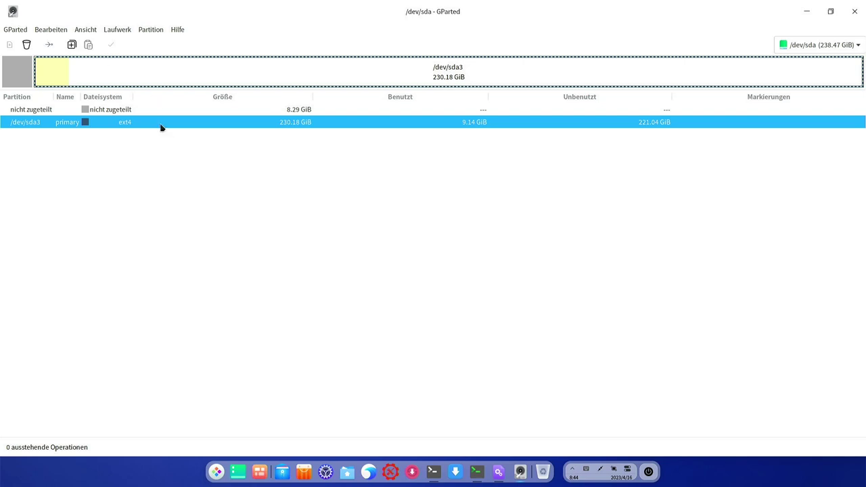
key(Delete)
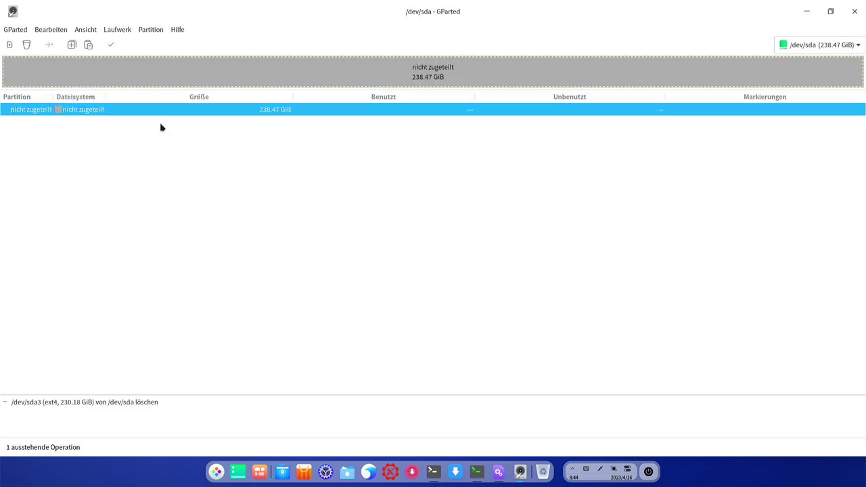
click(109, 46)
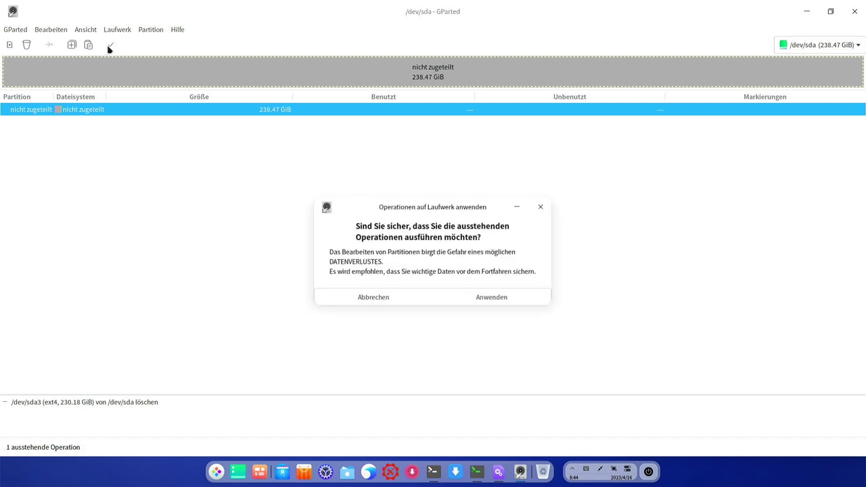
click(481, 301)
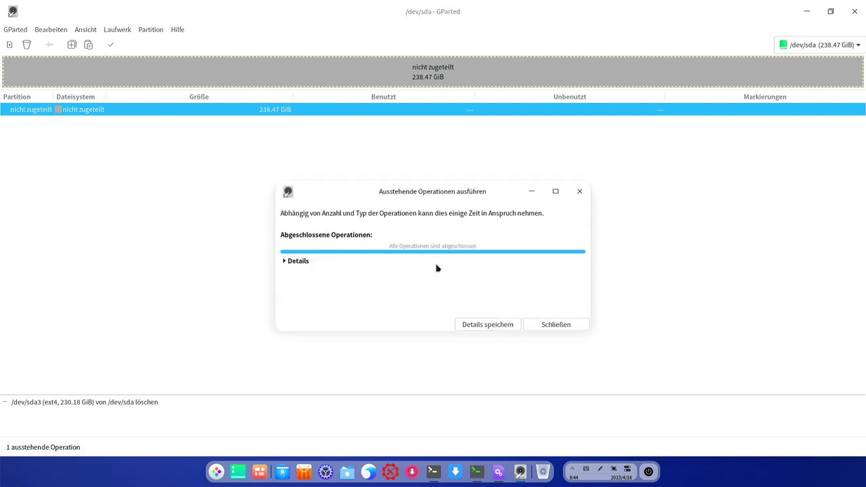
click(555, 327)
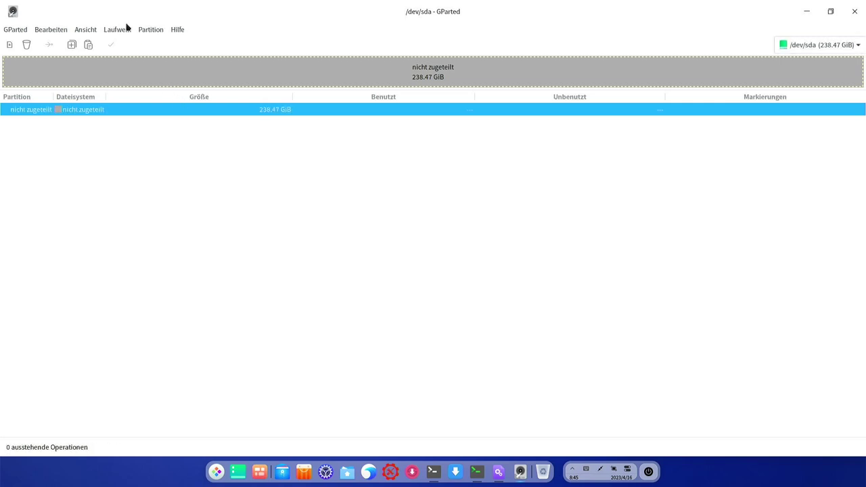
Create a new gpt partition table on /dev/sda
click(116, 30)
click(135, 45)
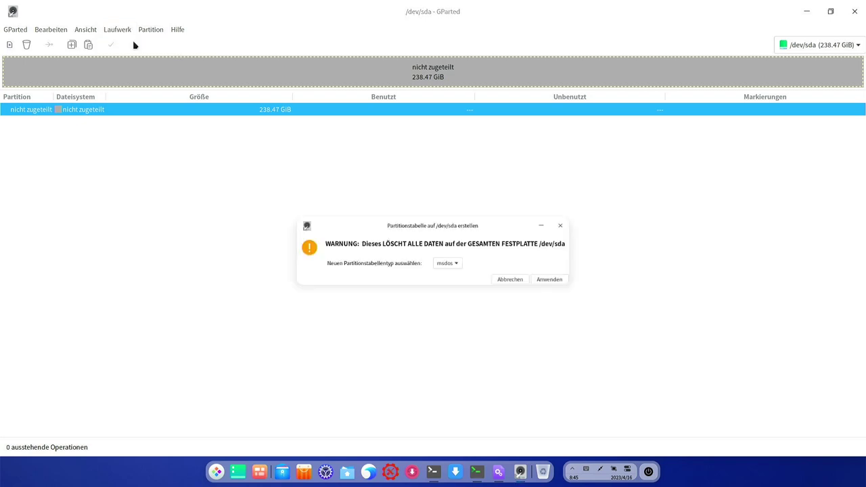
click(446, 273)
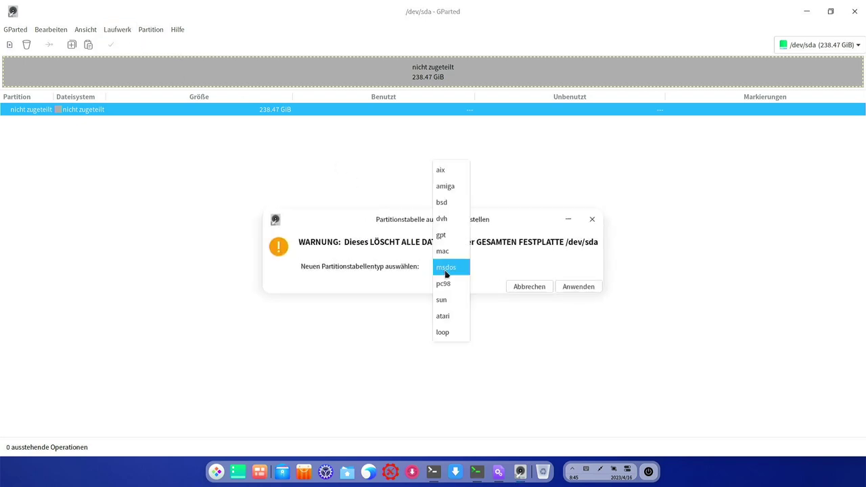
click(446, 236)
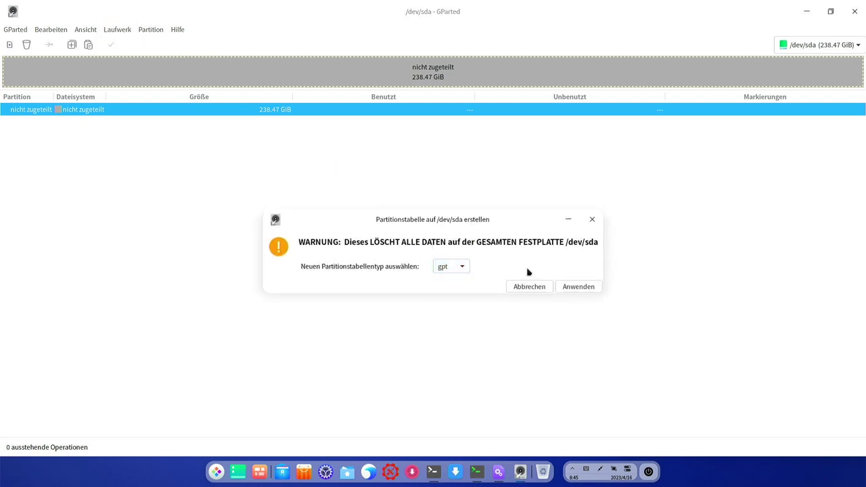
click(578, 287)
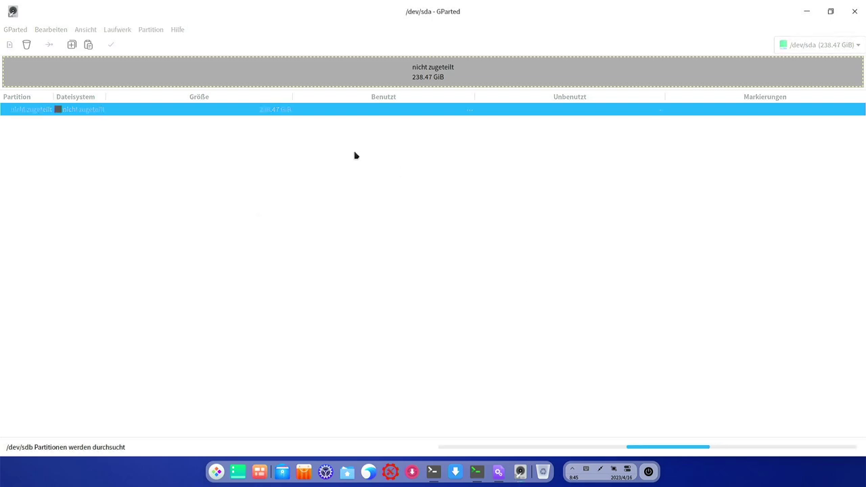
Queue a 512 MiB fat32 primary partition at the start of the disk
click(151, 29)
click(156, 46)
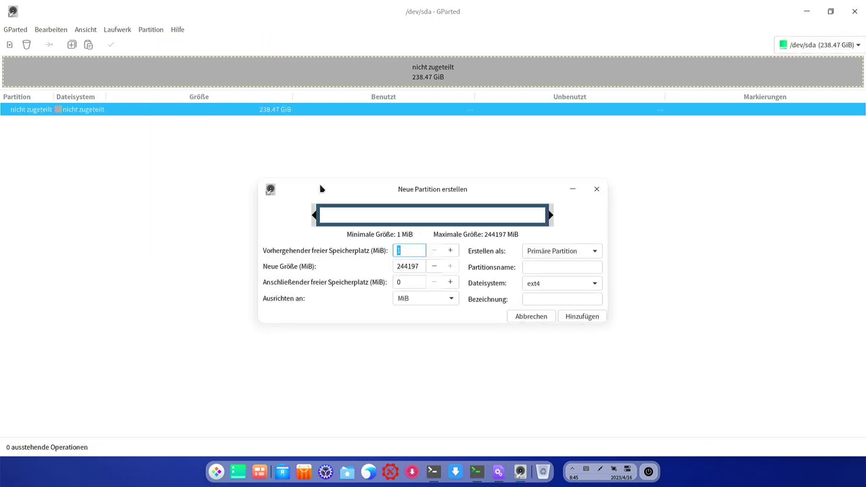
double_click(406, 266)
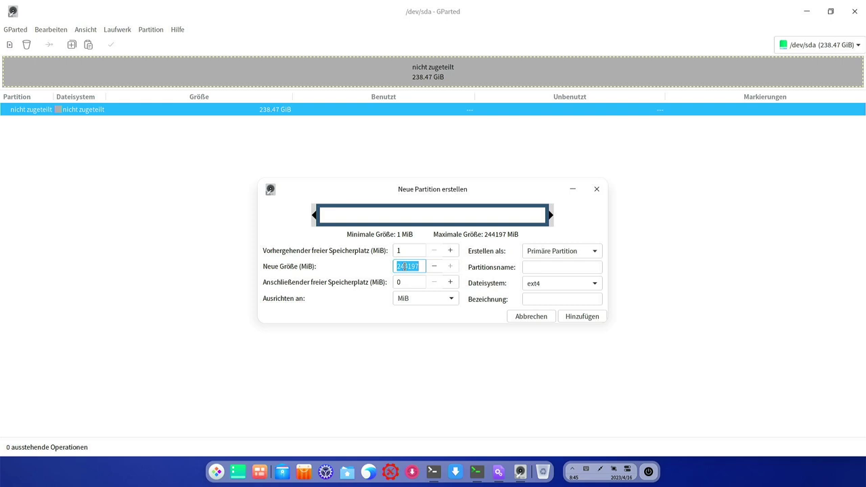
text(512)
key(Tab)
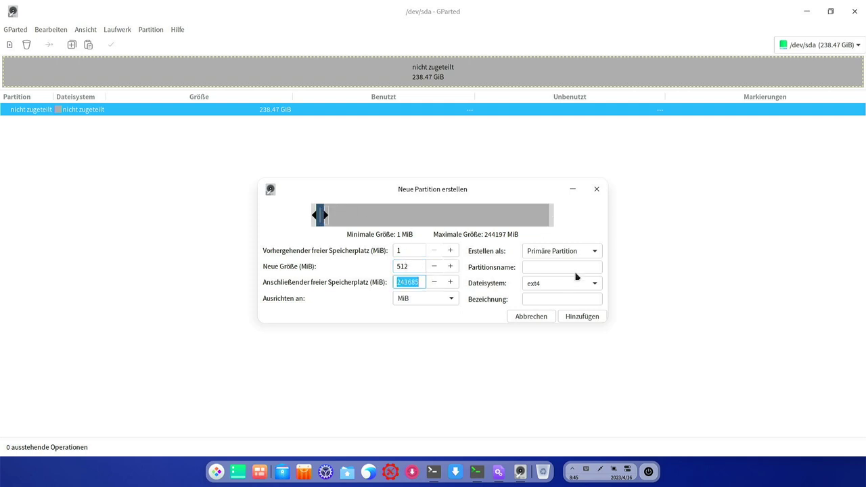
click(574, 288)
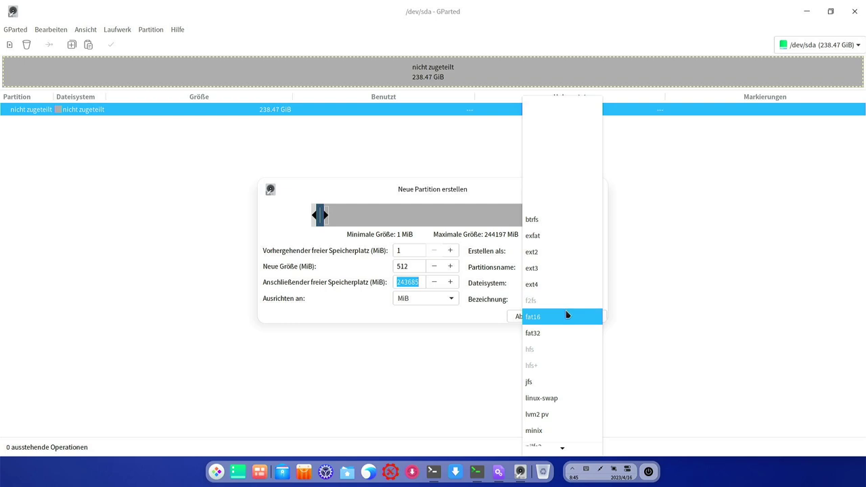
scroll(567, 313, down, 1)
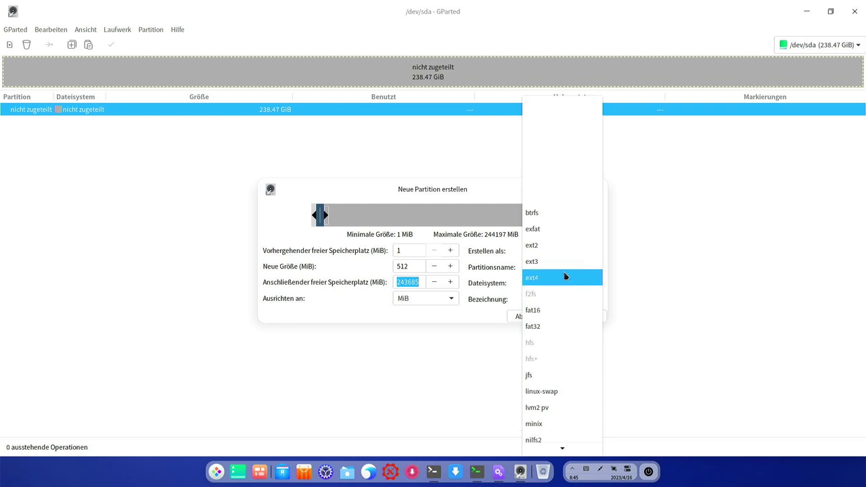
click(559, 327)
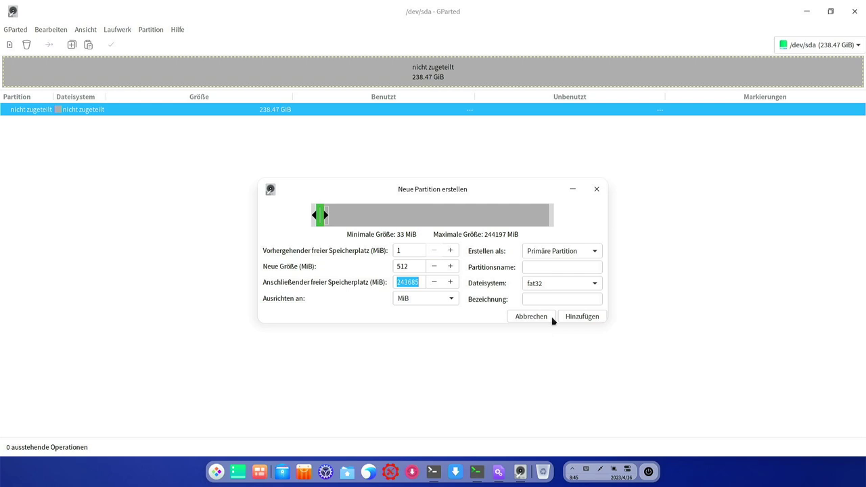
click(580, 318)
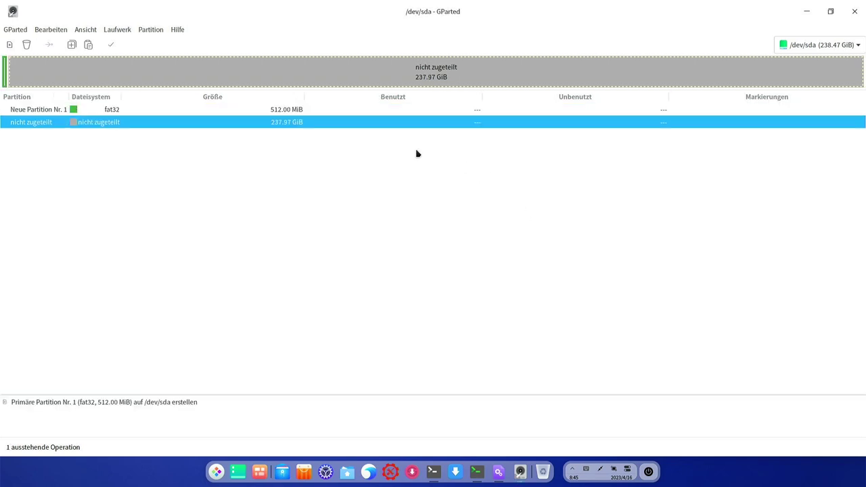
Check the new fat32 partition's actions, then select the remaining unallocated space
click(374, 112)
right_click(374, 115)
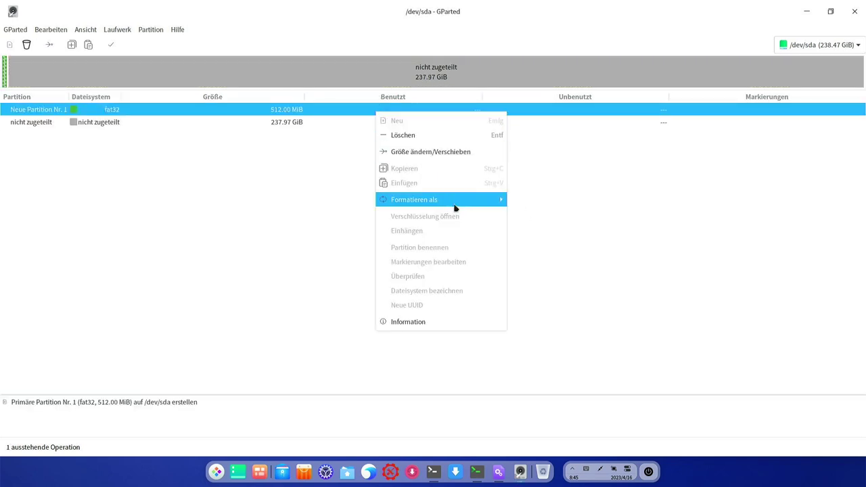
mouse_move(454, 205)
click(716, 280)
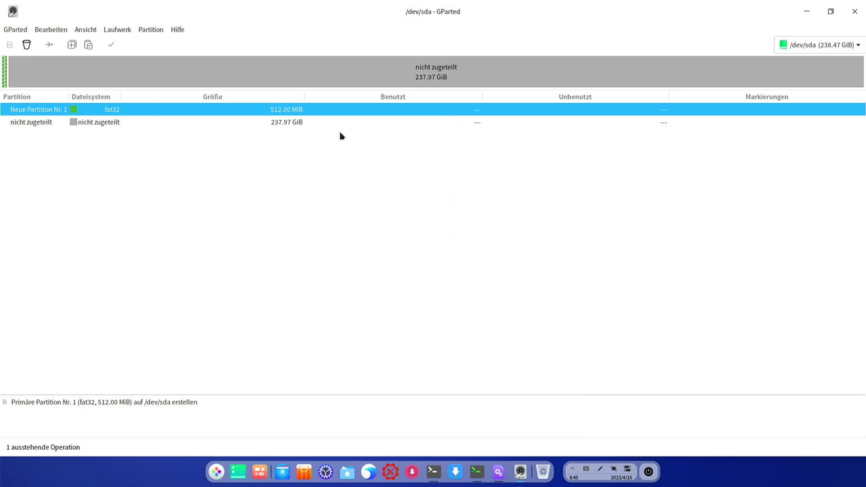
click(96, 123)
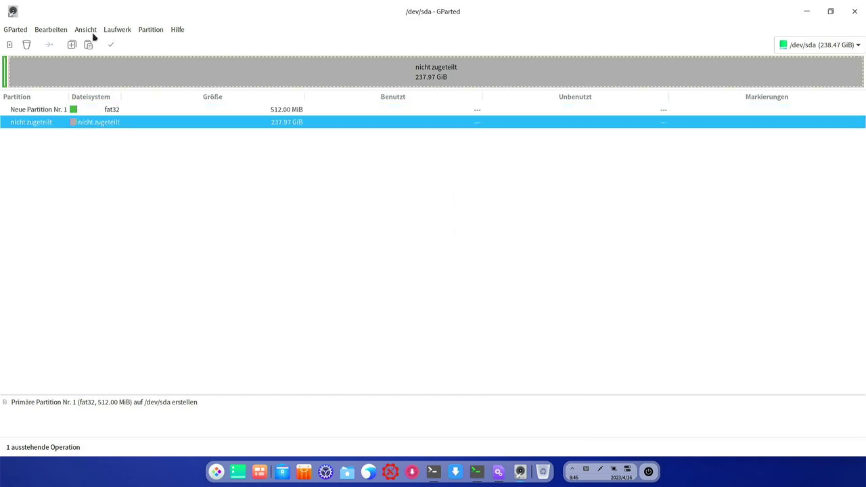
Queue a 4000 MiB linux-swap partition right after the fat32 partition
click(115, 31)
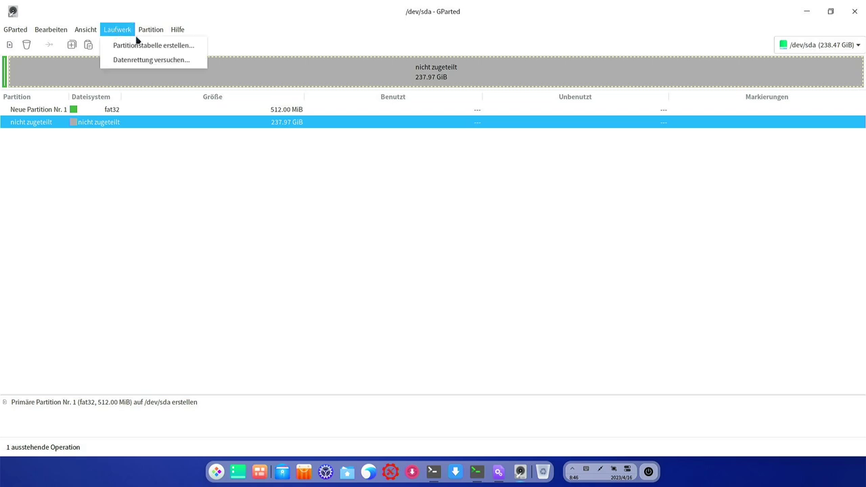
click(161, 46)
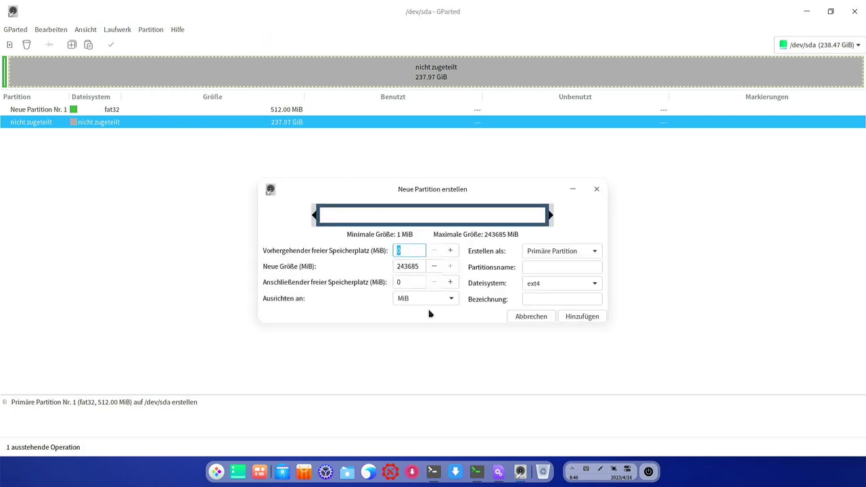
double_click(407, 268)
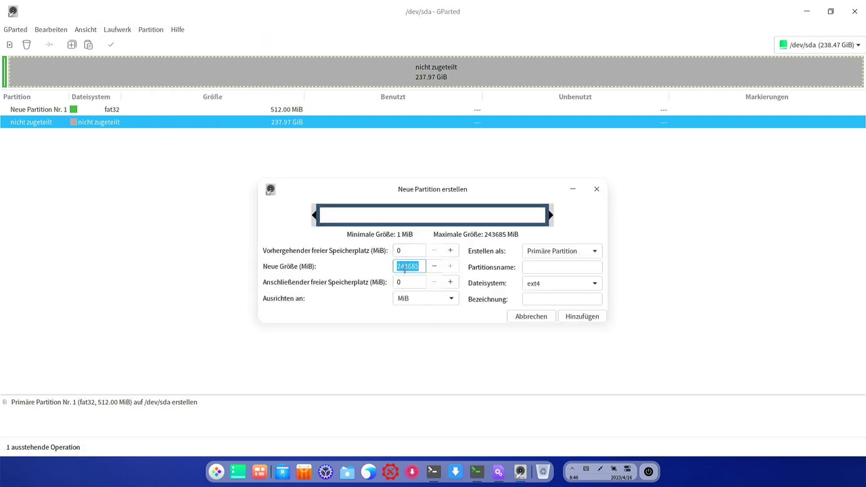
text(4)
click(412, 299)
click(409, 300)
click(397, 267)
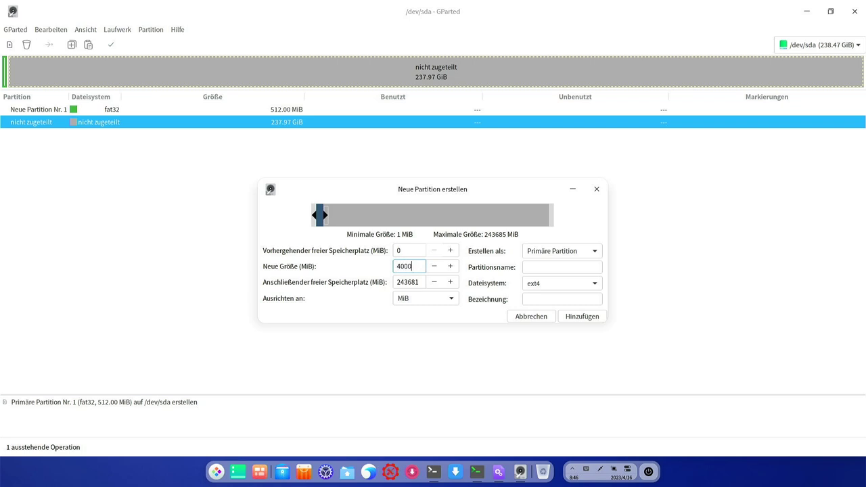
key(Tab)
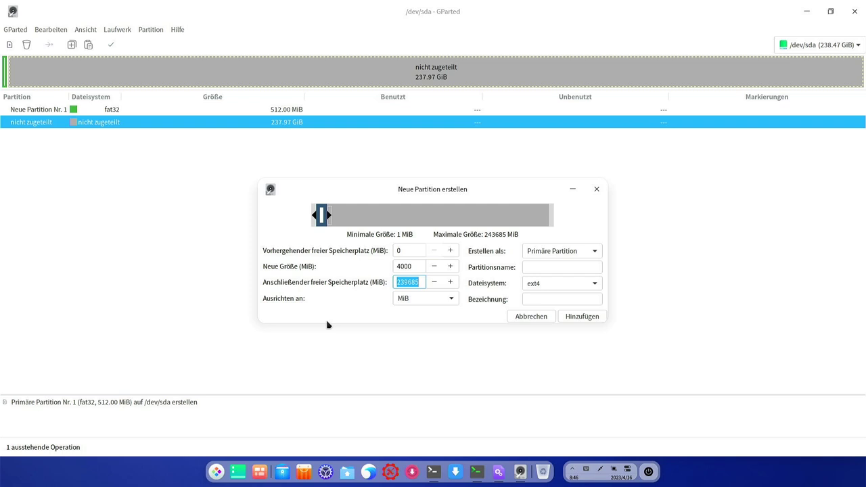
click(554, 285)
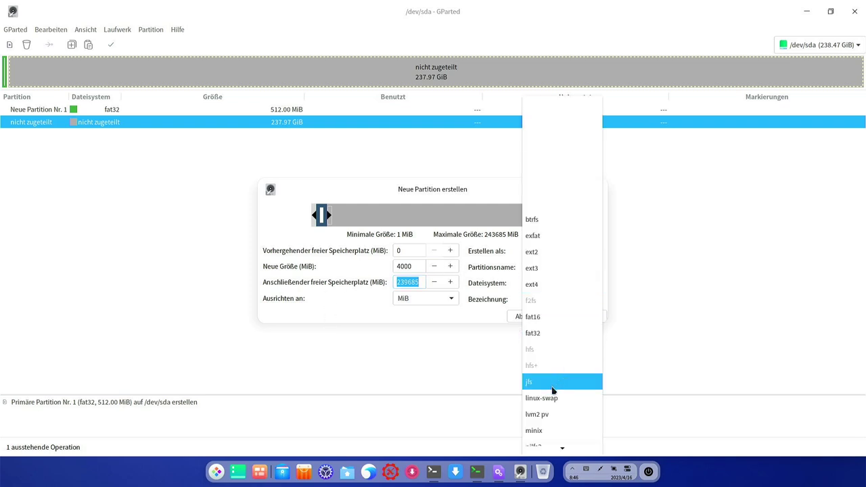
click(547, 400)
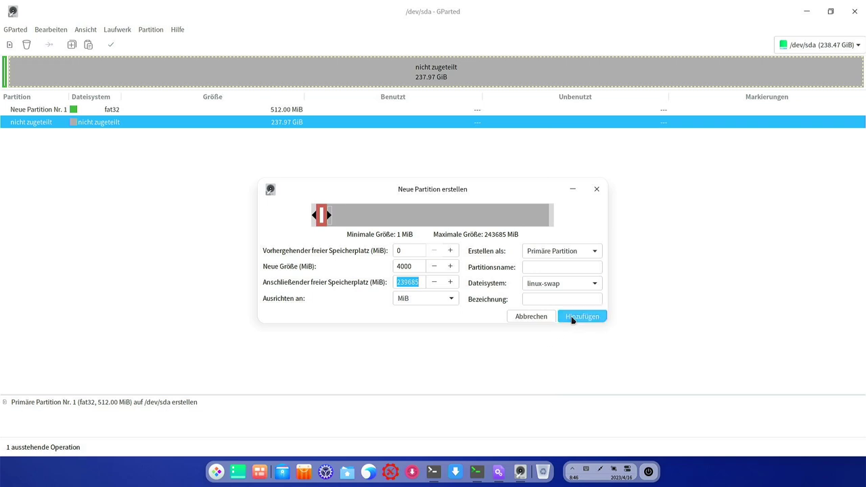
click(574, 319)
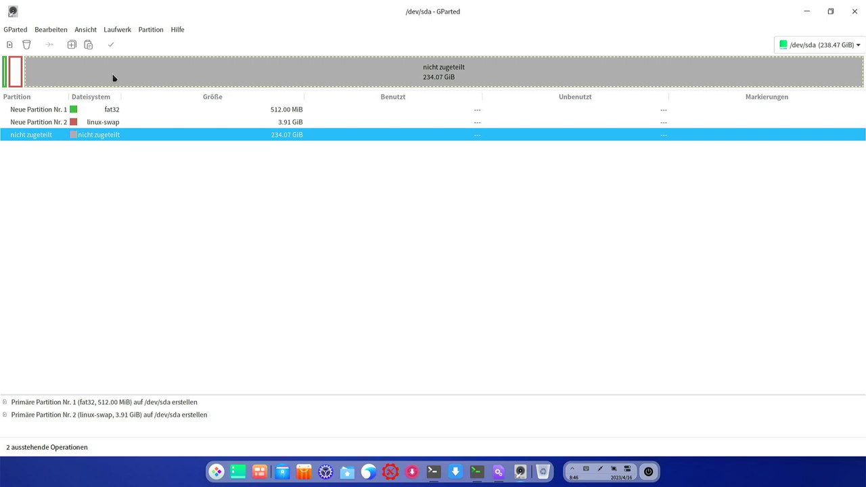
click(119, 30)
Queue an ext4 partition filling the remaining 234.07 GiB
mouse_move(150, 30)
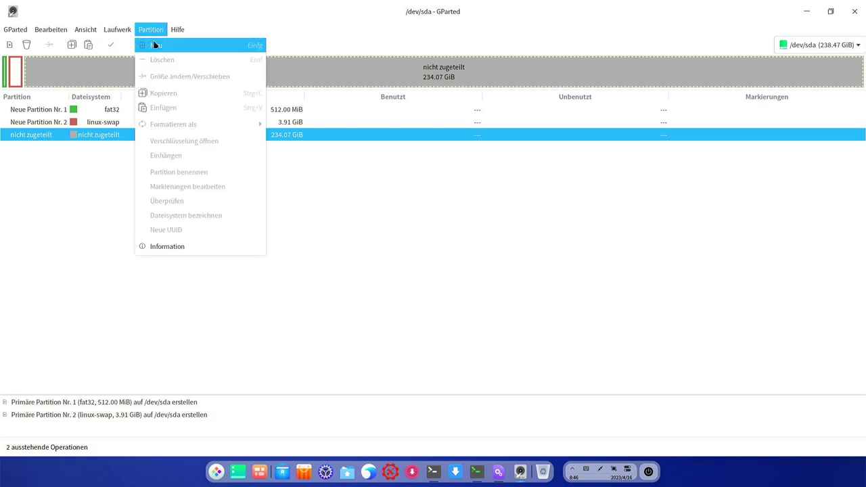
click(154, 45)
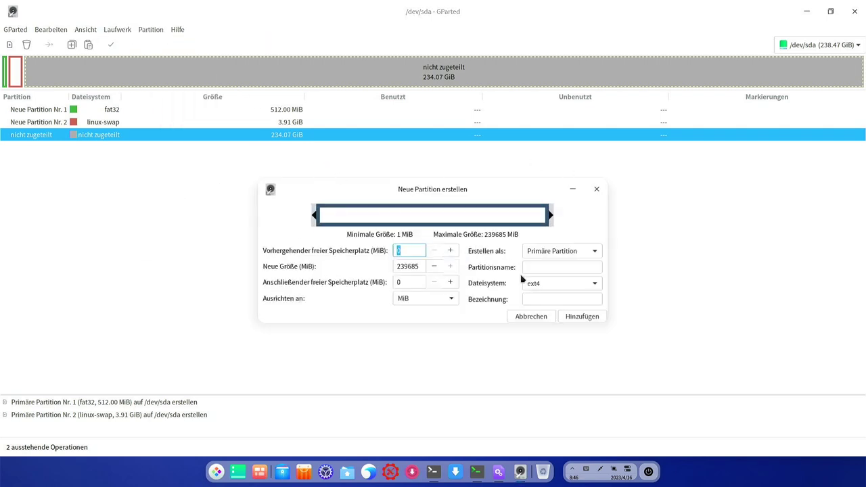
click(575, 316)
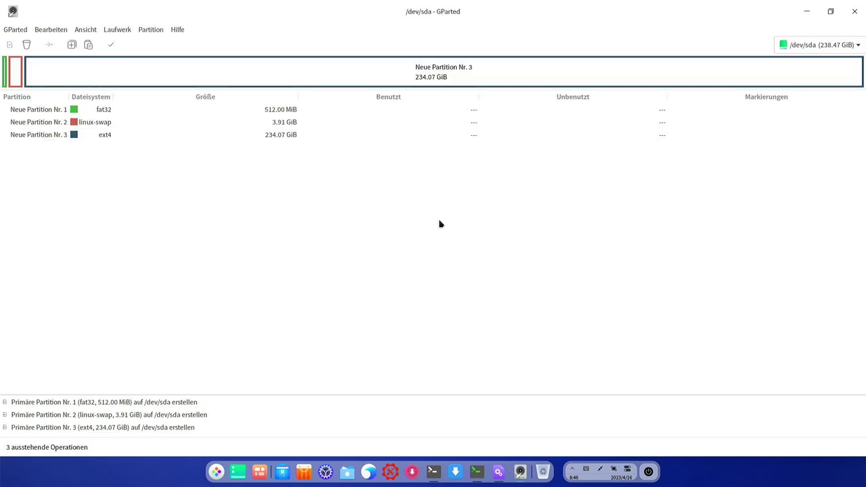
Apply all three queued partition operations to /dev/sda
click(111, 45)
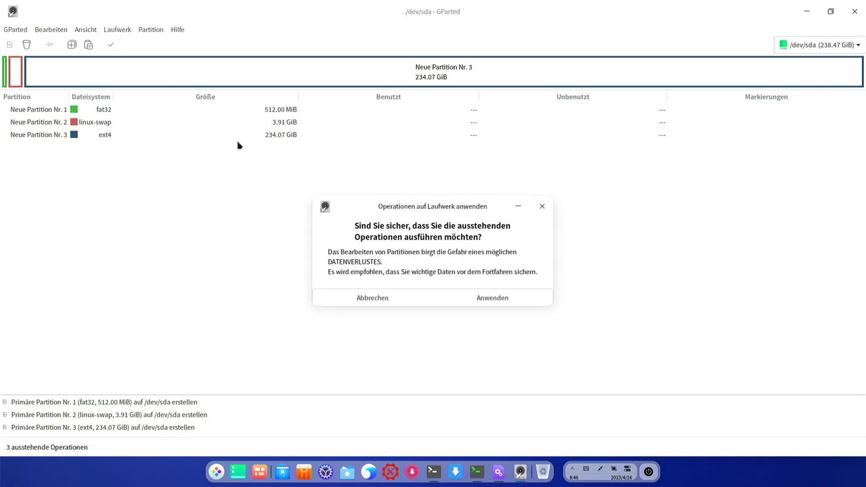
click(496, 298)
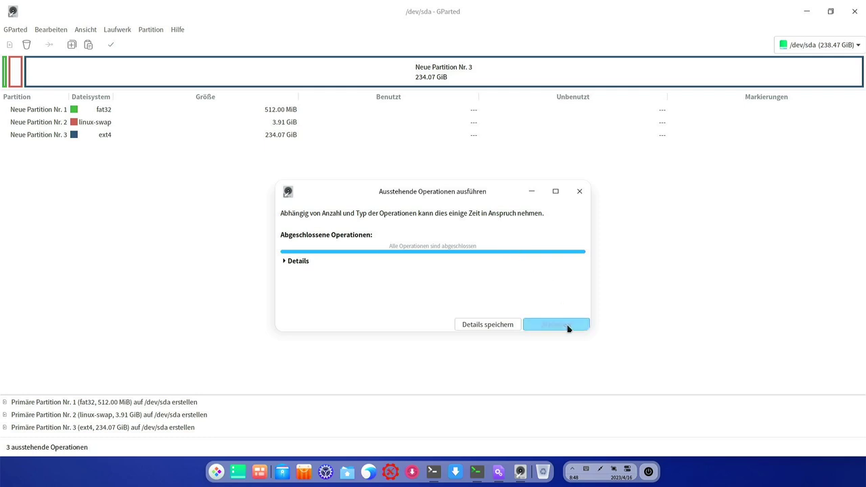
click(555, 324)
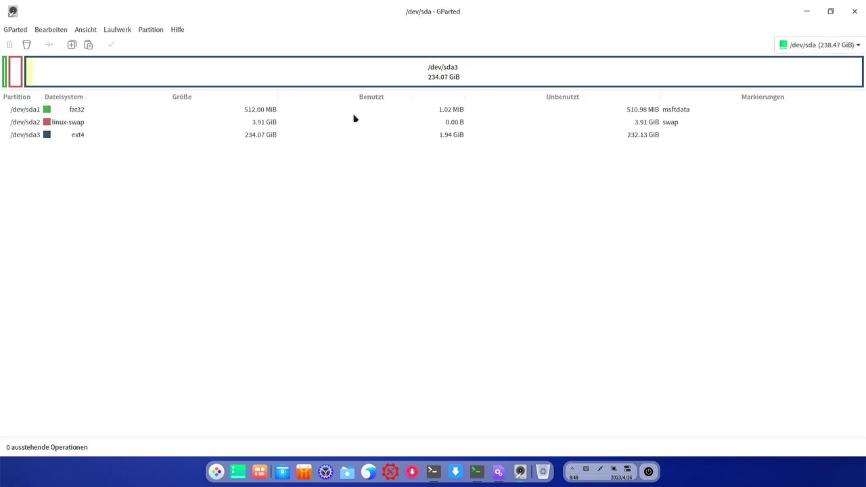
Replace msftdata with the esp and boot flags on fat32 partition /dev/sda1, then close GParted
click(123, 115)
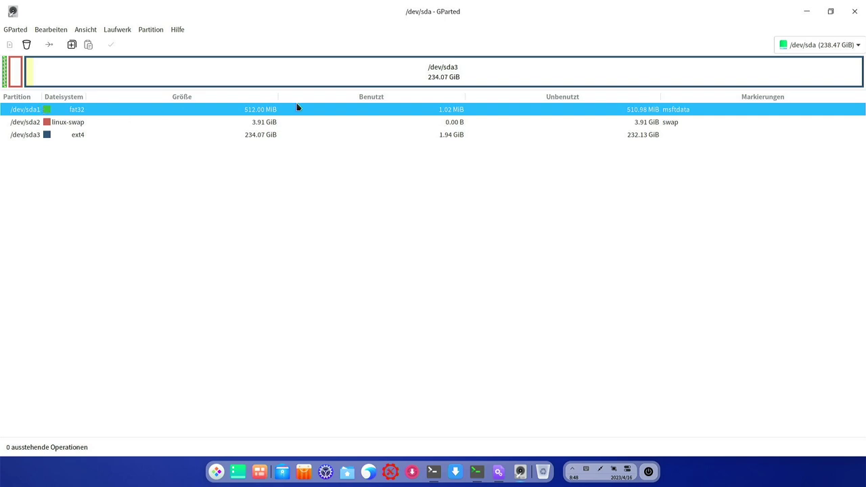
right_click(713, 113)
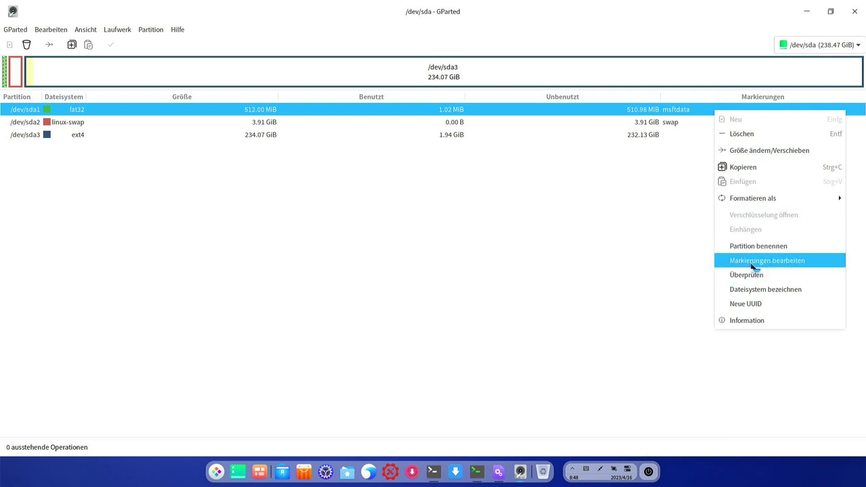
click(752, 264)
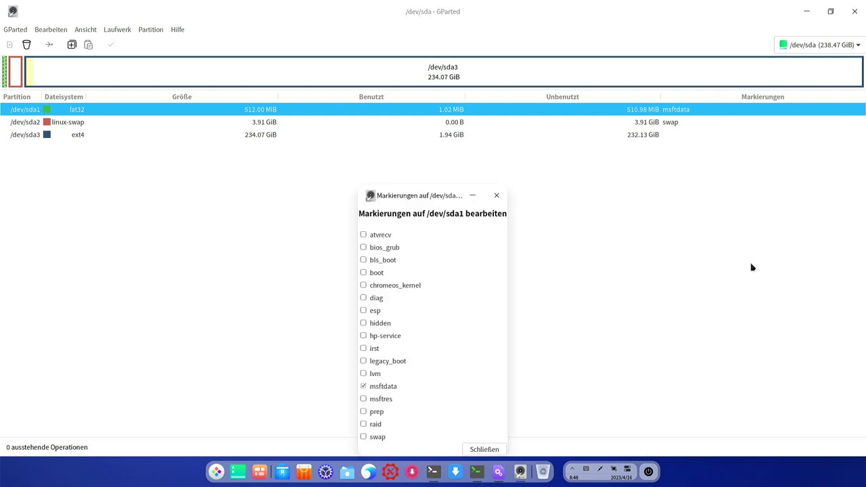
click(362, 310)
click(364, 272)
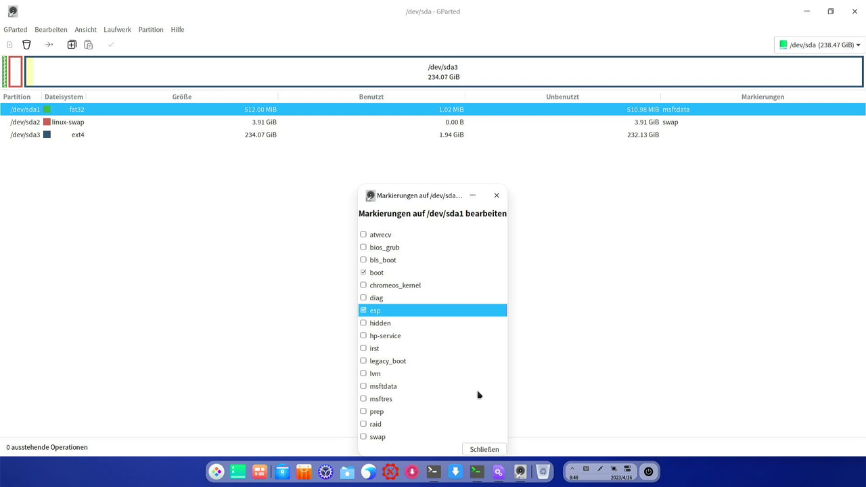
click(483, 449)
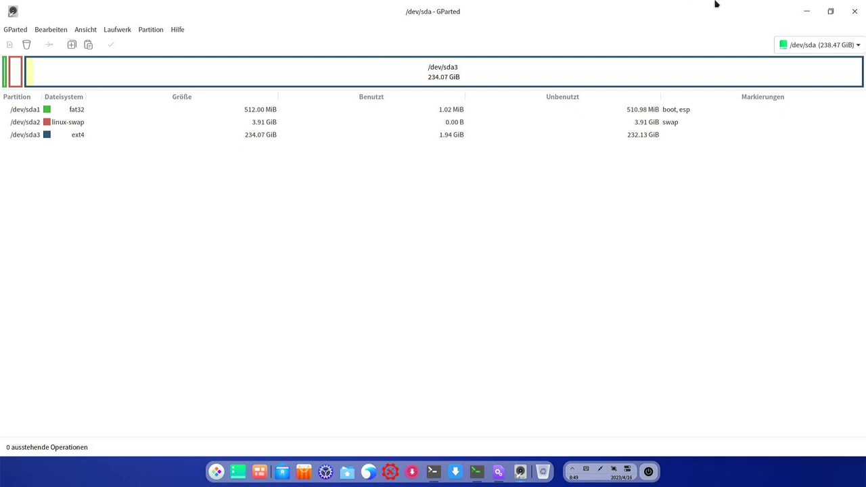
click(854, 12)
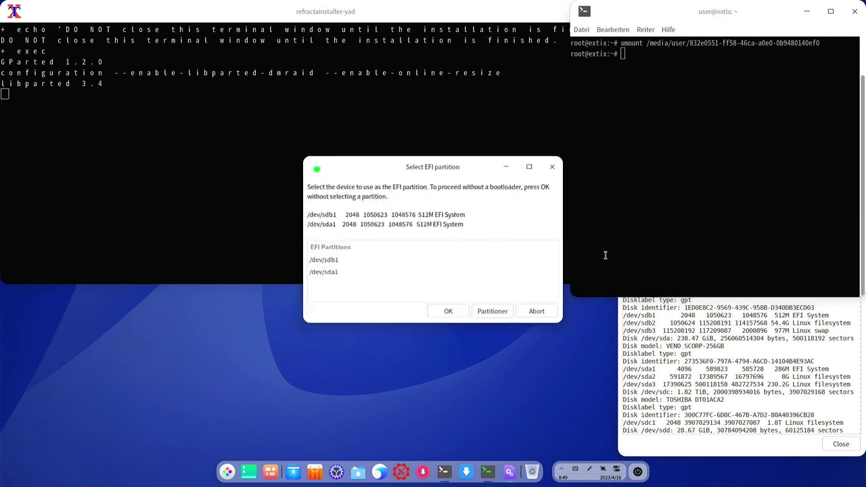
Pick /dev/sda1 as the EFI partition and /dev/sda3 as the installation partition
click(806, 11)
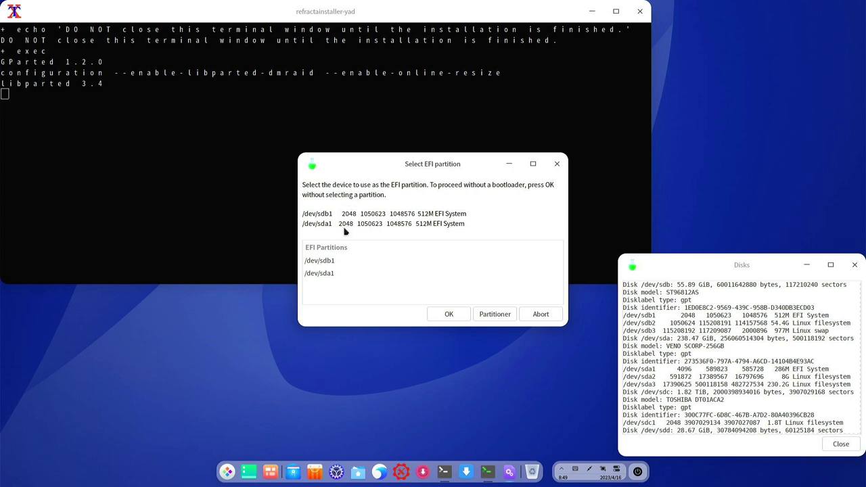
click(317, 276)
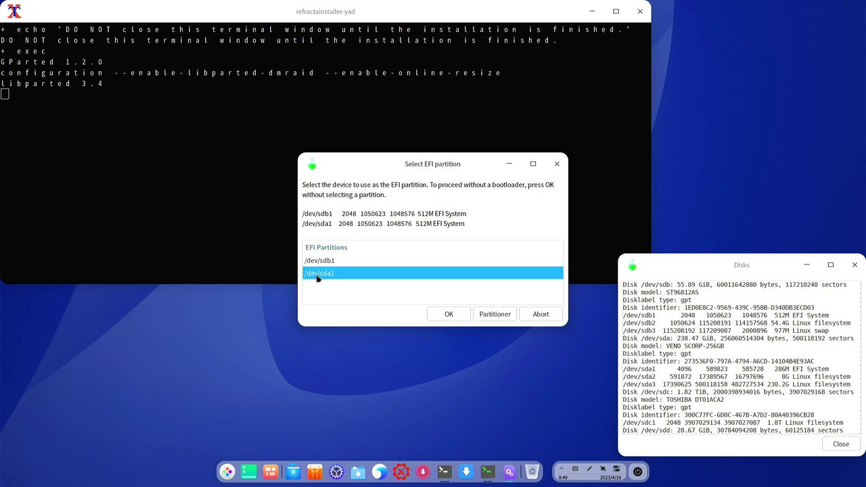
click(449, 316)
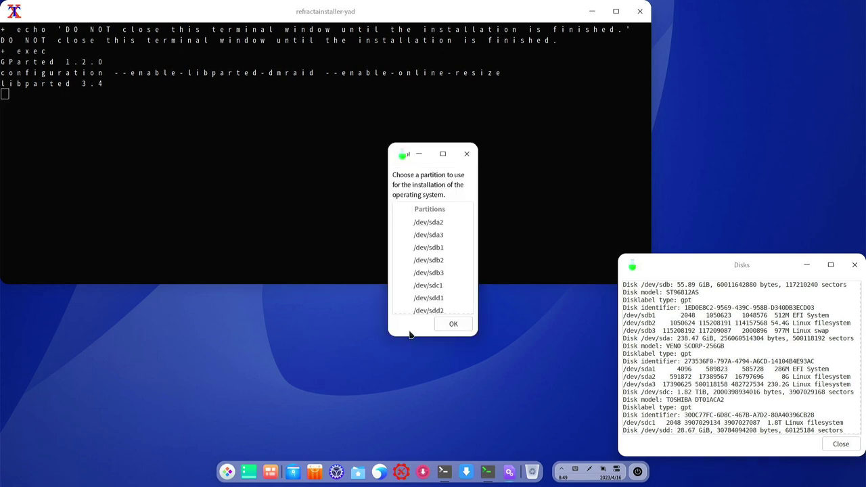
click(438, 236)
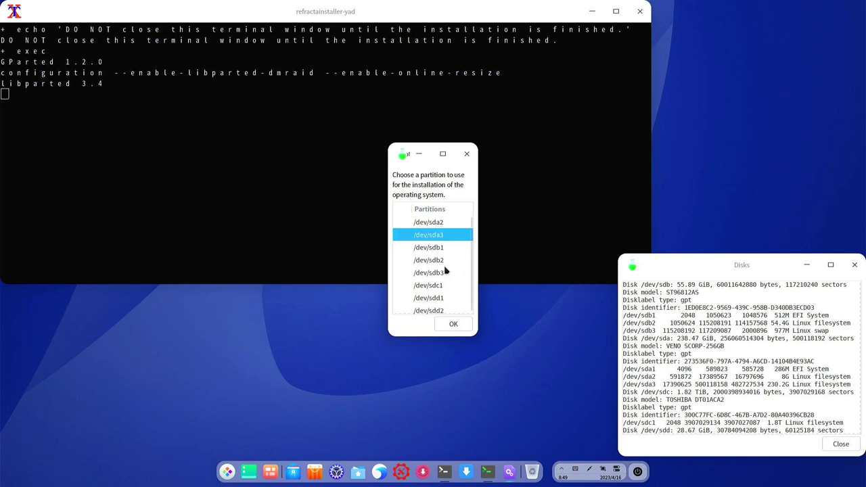
click(449, 325)
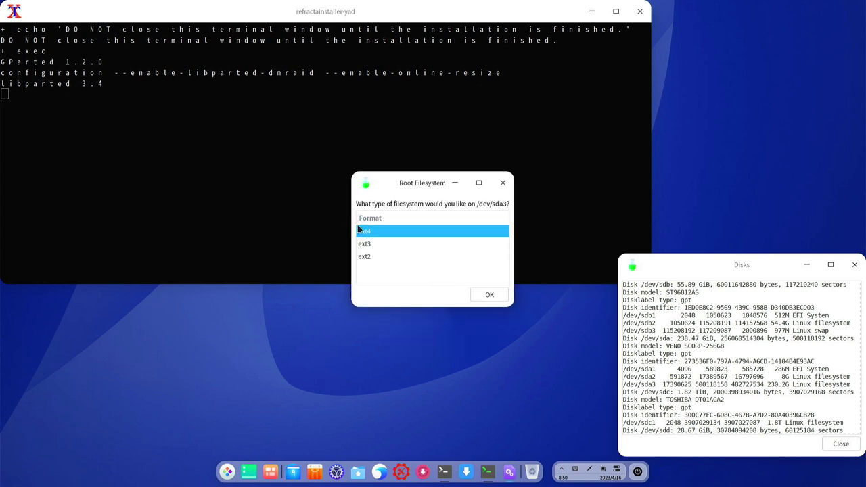
Format /dev/sda3 as ext4 and use a swapfile instead of a swap partition
click(493, 301)
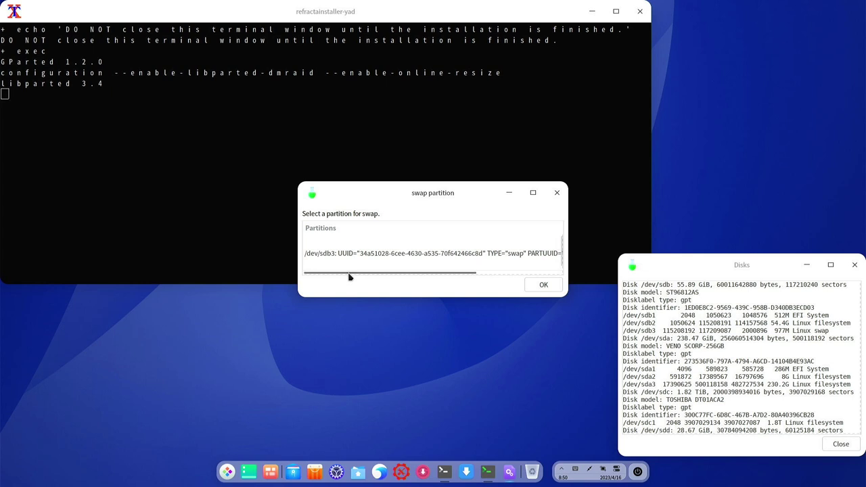
mouse_move(349, 276)
mouse_down()
mouse_move(445, 271)
mouse_move(333, 277)
mouse_up()
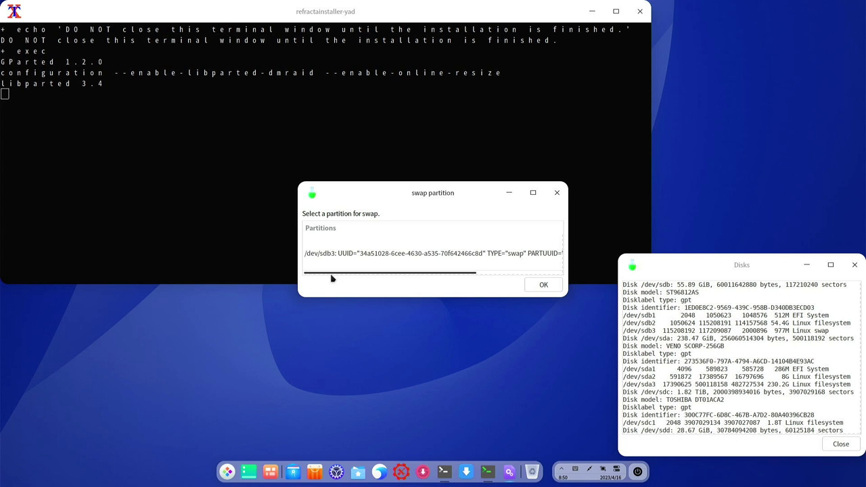
click(552, 284)
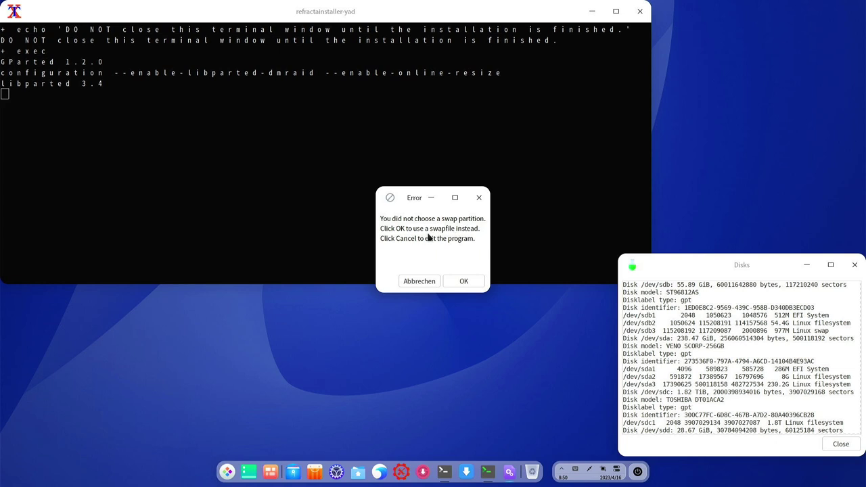
click(466, 282)
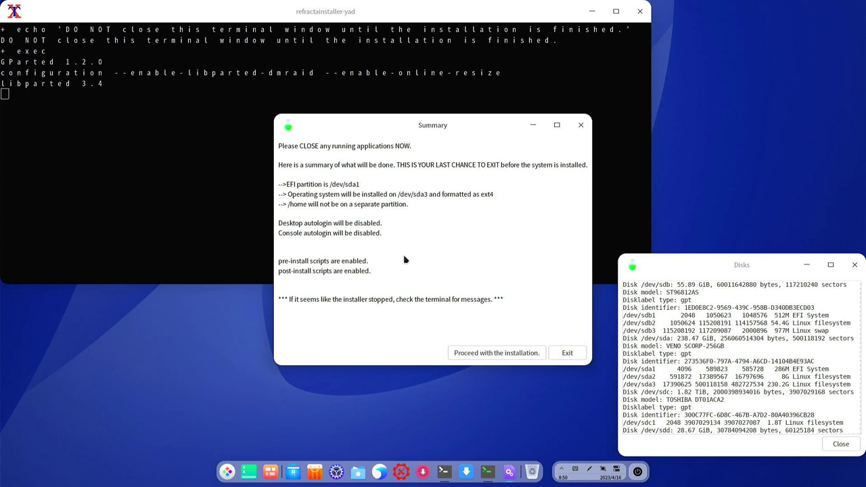
Start the installation and generate de_DE.UTF-8 as the system default locale
click(509, 355)
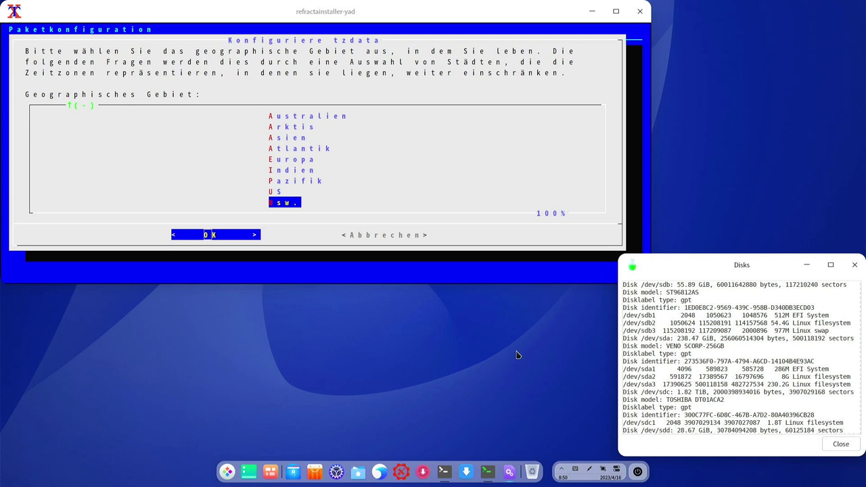
click(624, 16)
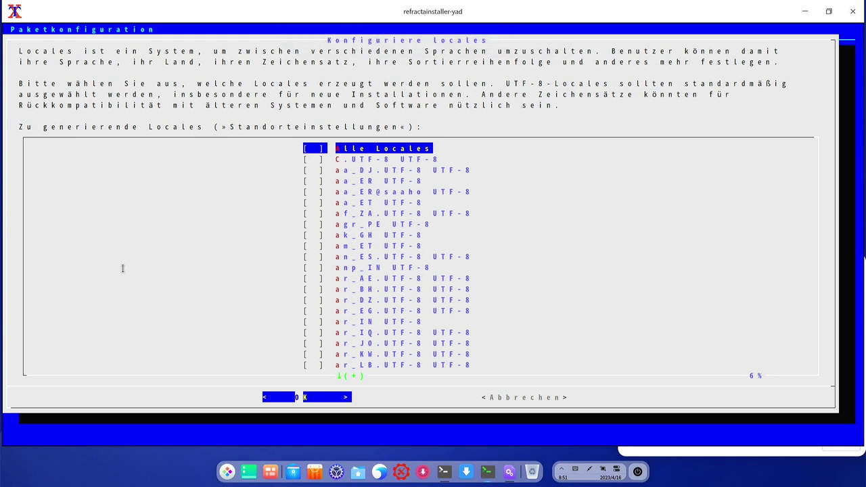
key(Down)
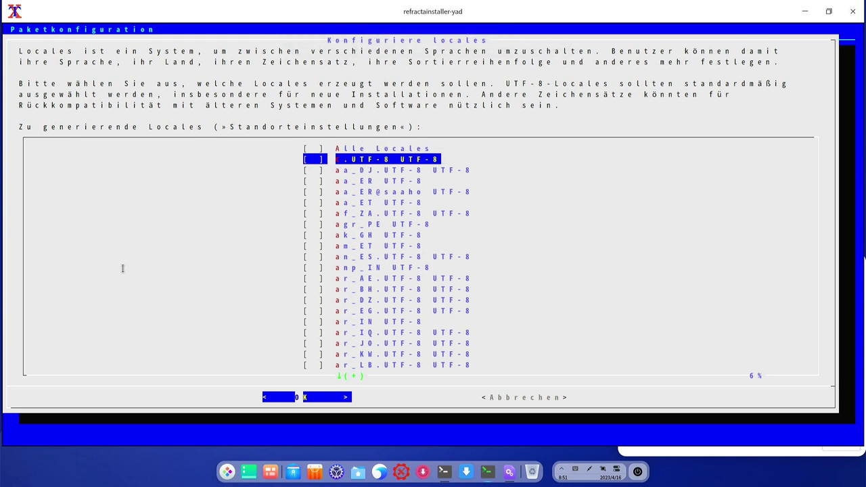
key(Down)
key(Down)
key(Down)
key(Down)
key(Down)
key(Down)
key(Down)
key(Down)
key(Down)
key(Down)
key(Down)
key(Down)
key(Down)
key(Down)
key(Down)
key(Down)
key(Down)
key(Down)
key(Down)
key(Down)
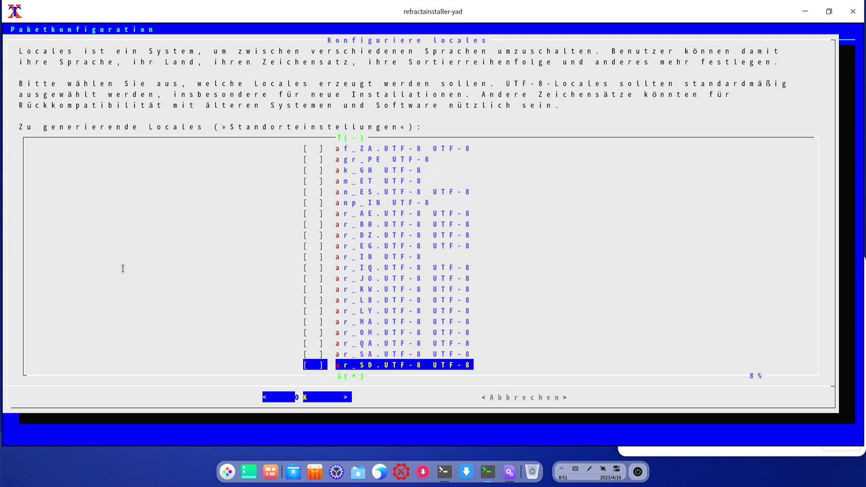
key(Down)
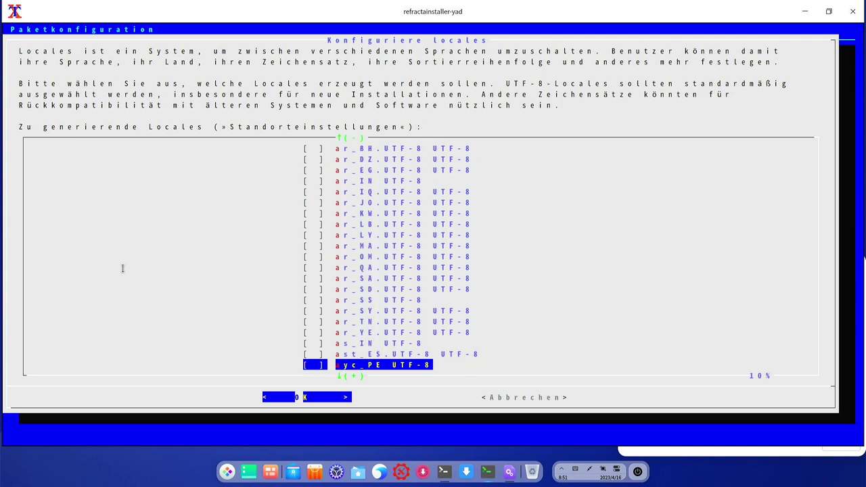
key(Page_Down)
key(Page_Down)
key(Page_Down)
key(Up)
key(Up)
key(Up)
key(Up)
key(Up)
key(Up)
key(Up)
key(Up)
key(Up)
key(Up)
key(Up)
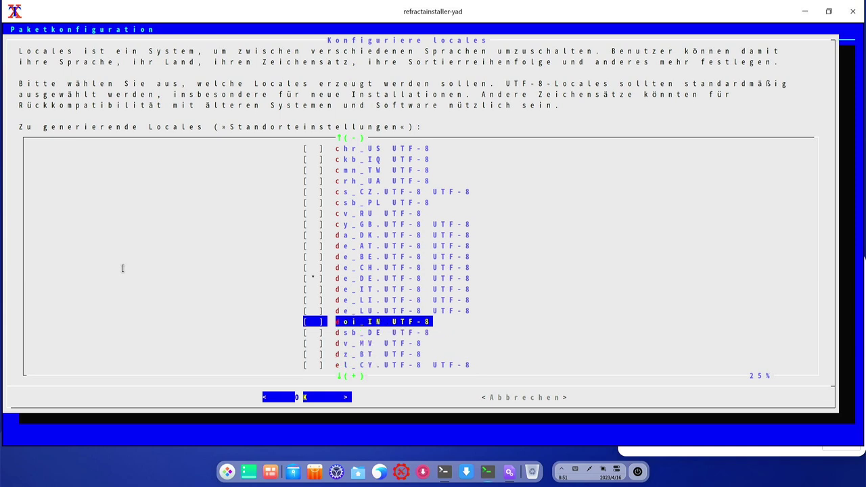
key(Down)
key(Down)
key(Down)
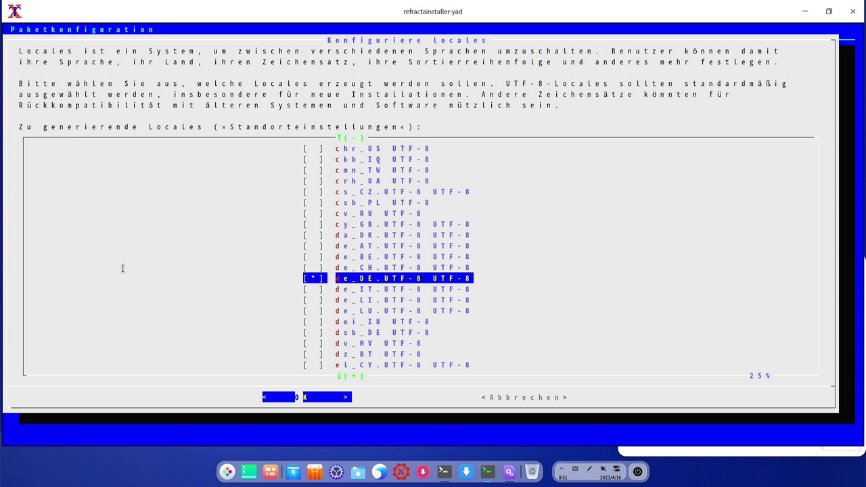
key(Return)
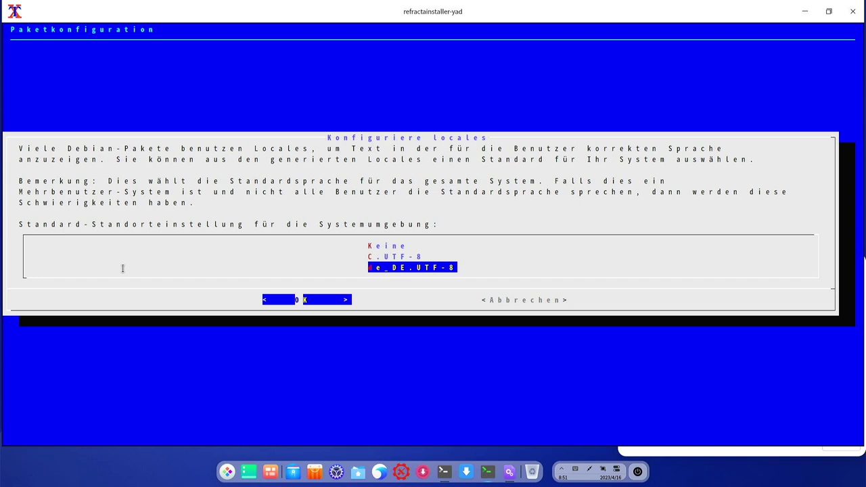
key(Return)
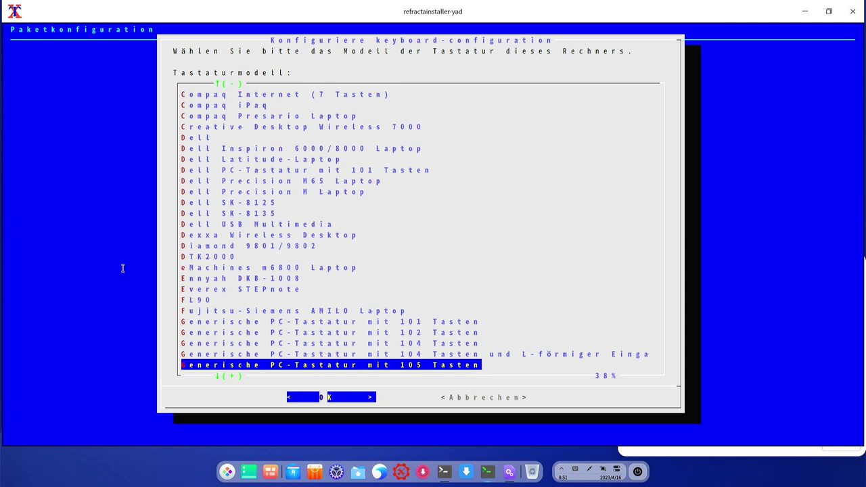
Accept the generic 105-key model, Deutsch layout, default AltGr key and no Compose key
key(Return)
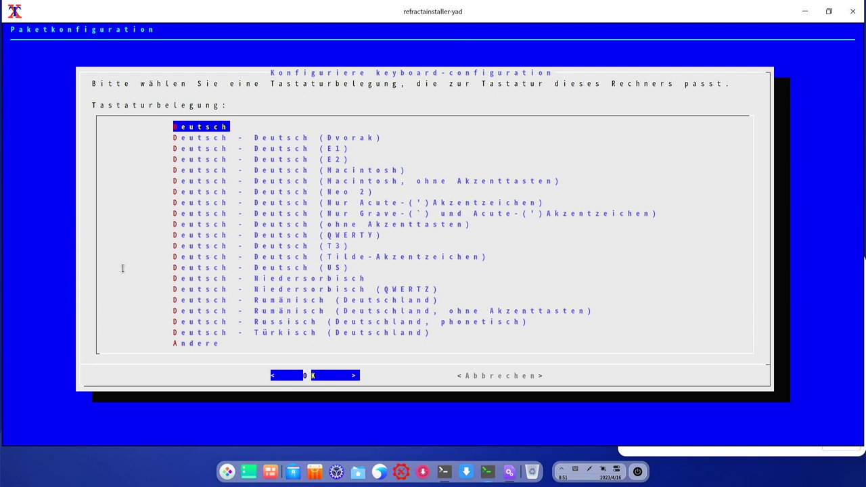
key(Return)
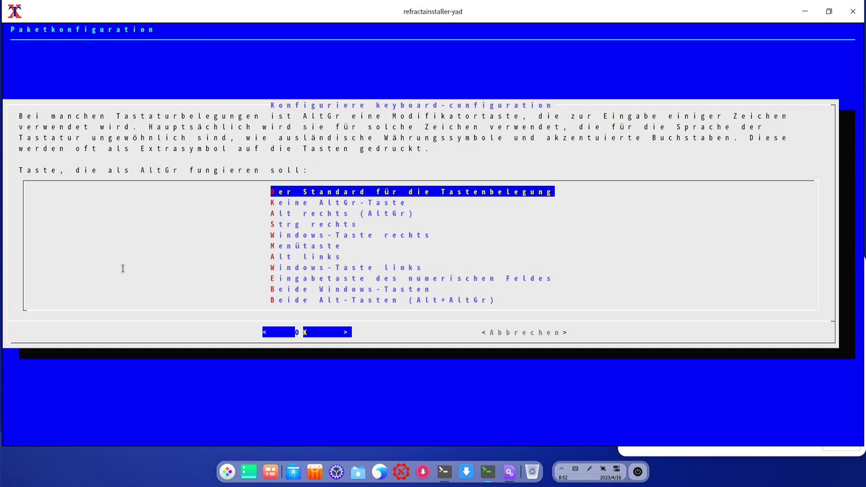
key(Return)
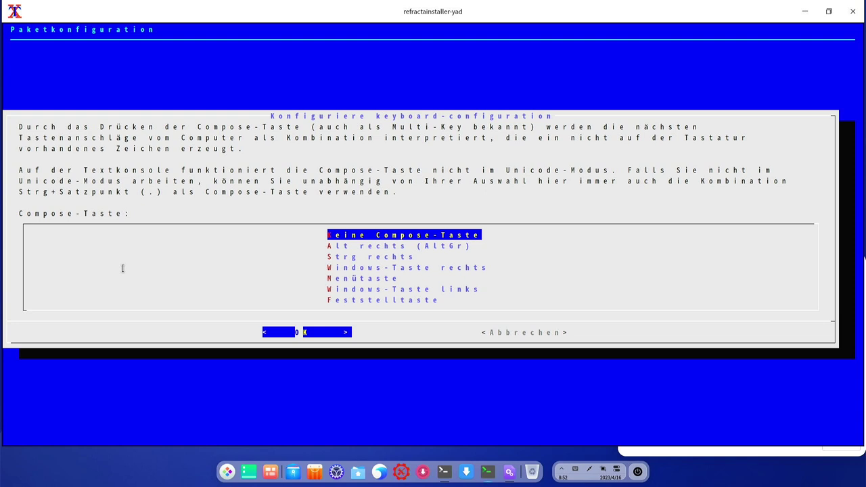
key(Return)
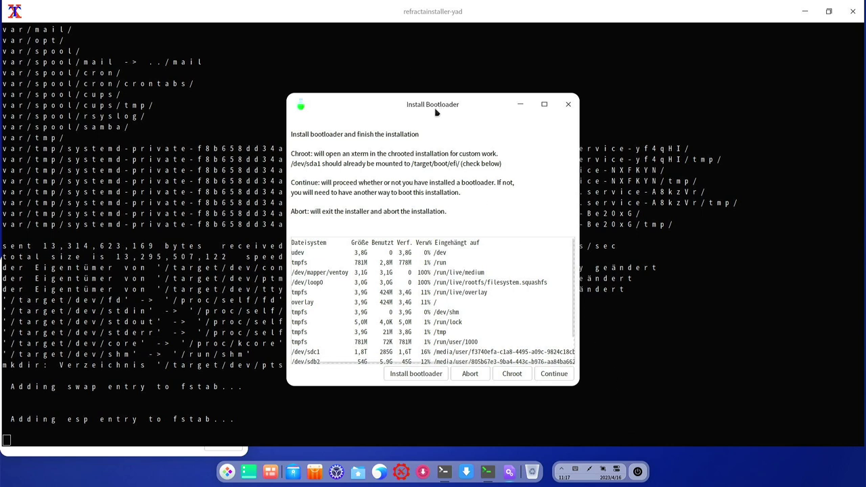
Nudge the Install Bootloader dialog slightly toward the lower right
drag(441, 107, 412, 125)
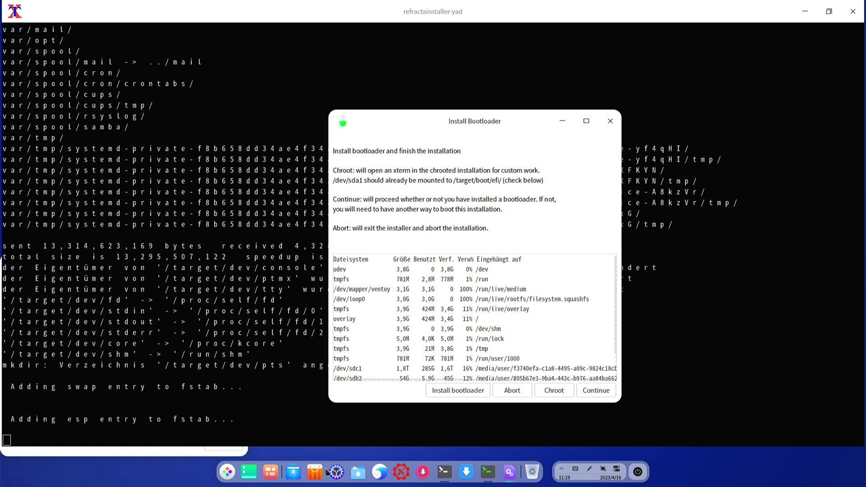
Run lsblk in the root terminal to confirm sda1 at /target/boot/efi, then install GRUB
click(444, 471)
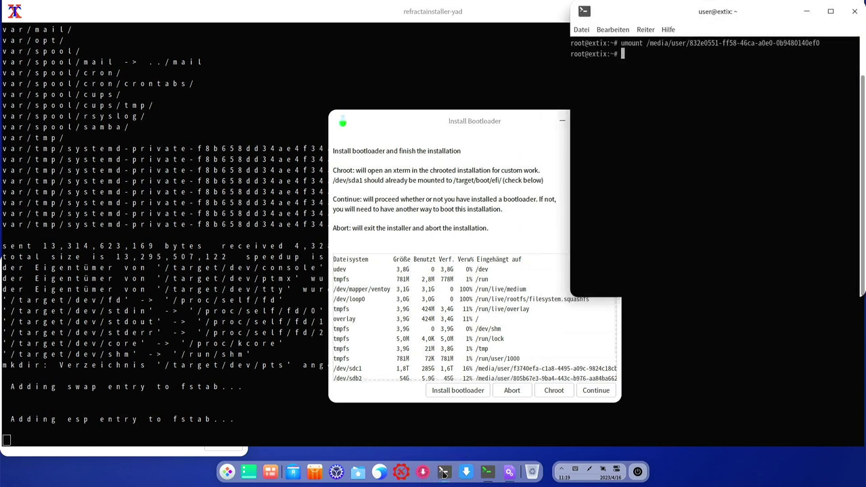
text(lsblk)
key(Return)
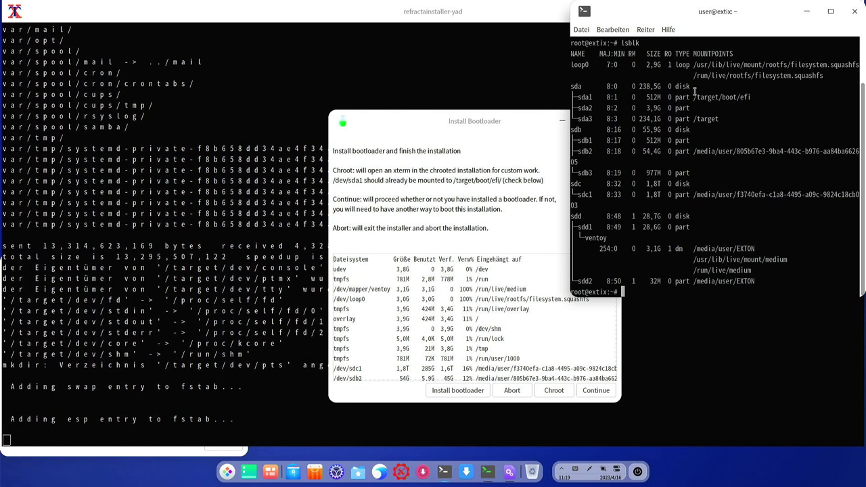
click(514, 124)
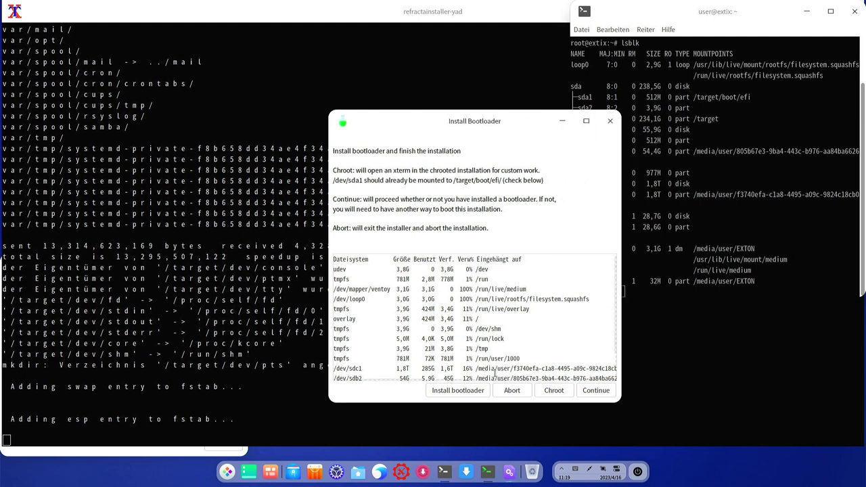
click(458, 391)
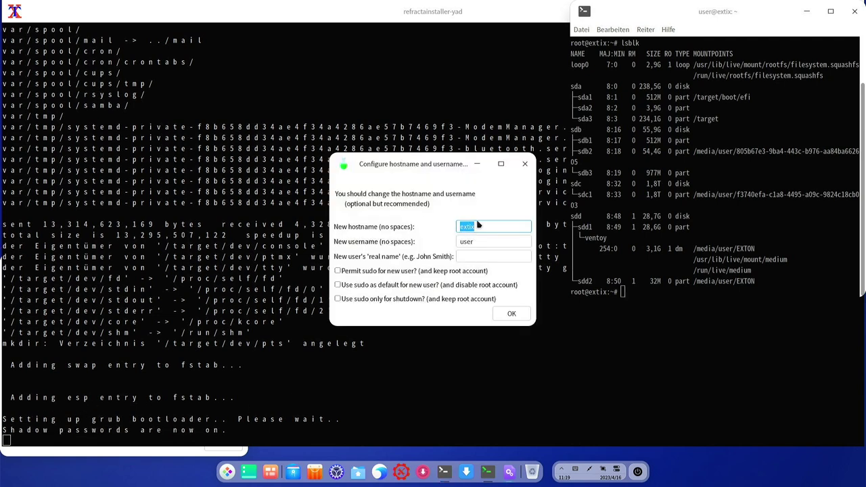
Keep hostname extix, enter the new username, and permit sudo for the new user
key(Tab)
text(t)
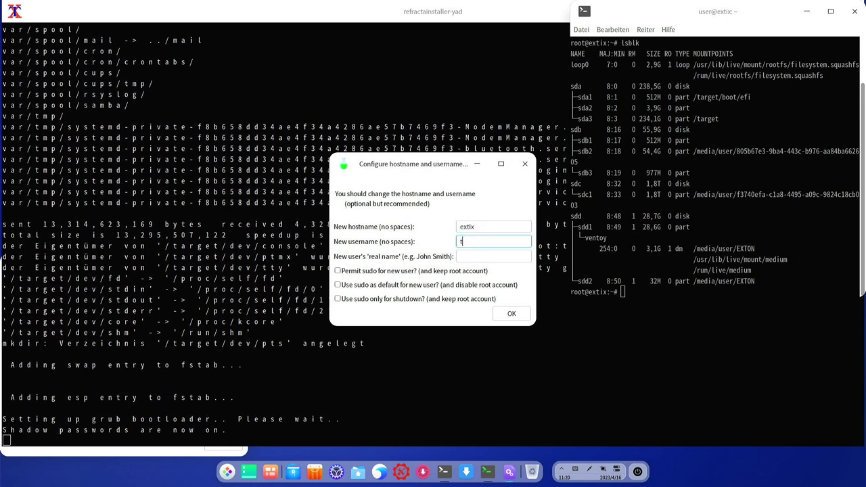
text(yp)
key(Tab)
click(337, 272)
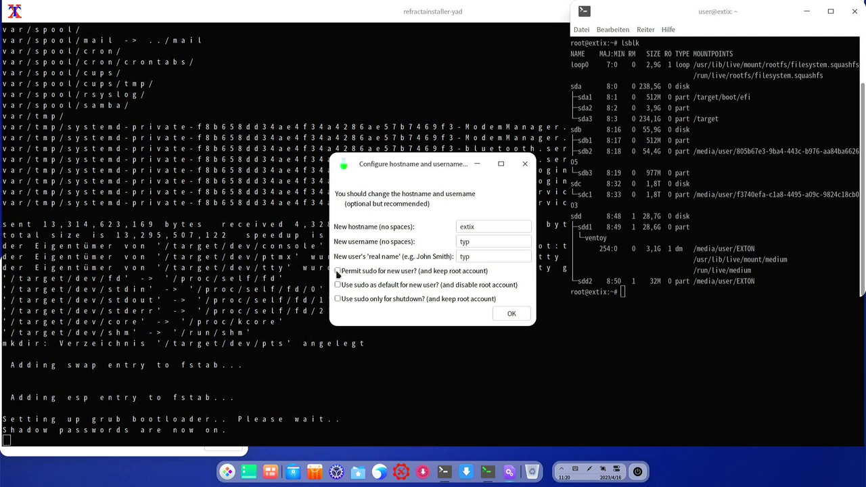
click(500, 313)
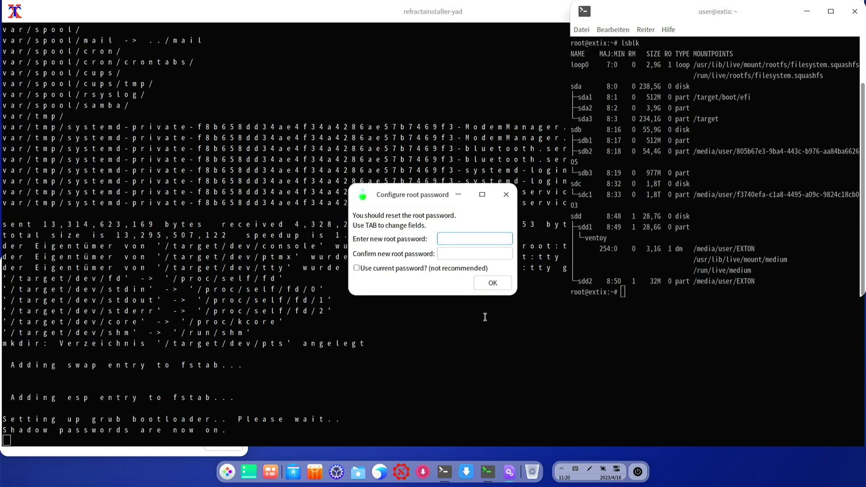
Enter and confirm the root password
text(***)
key(Tab)
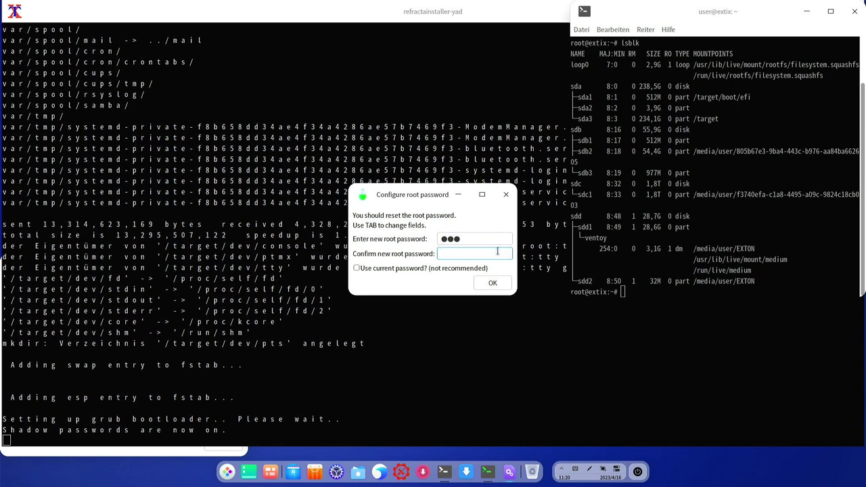
text(root)
click(491, 284)
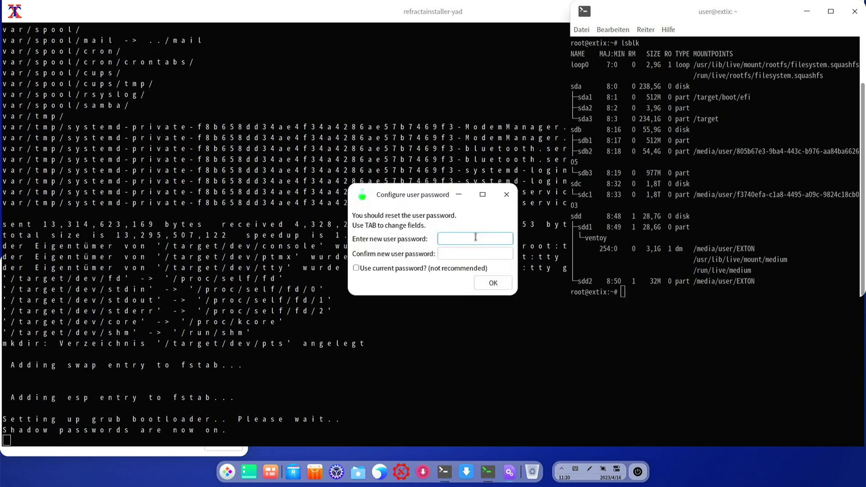
Enter and confirm the new user's password
text(***)
key(Tab)
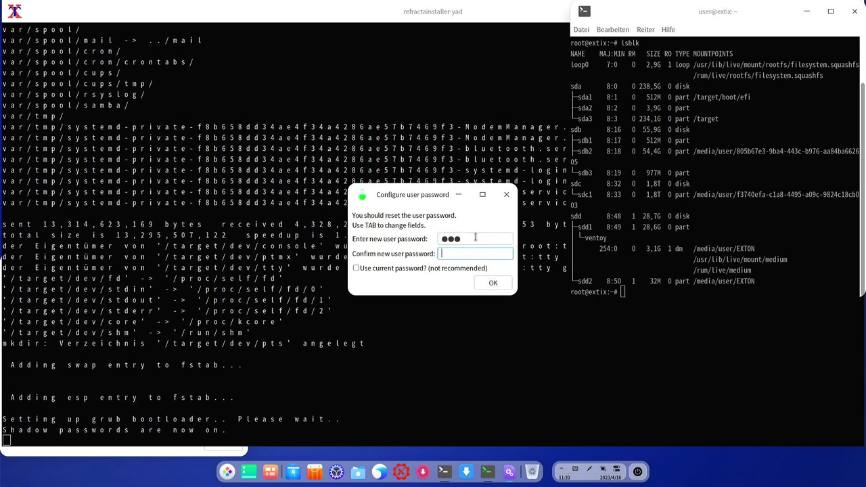
text(***)
click(500, 284)
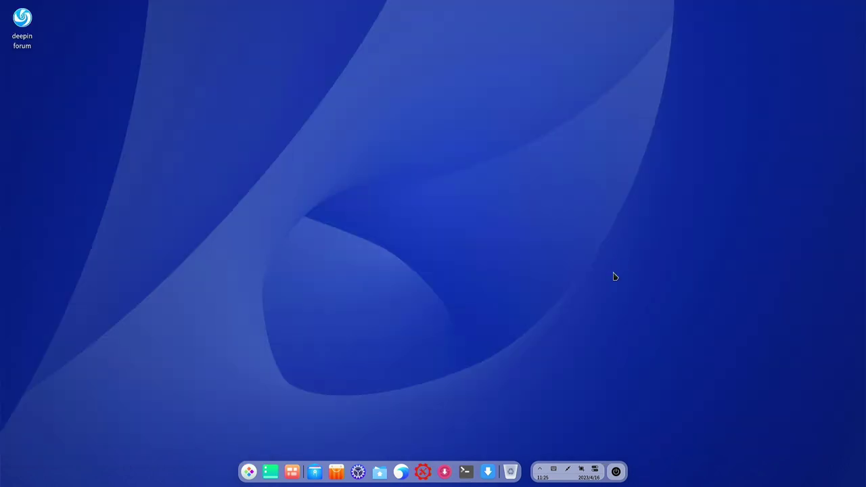
Reboot via the dock's power menu, choosing Neu starten
click(616, 472)
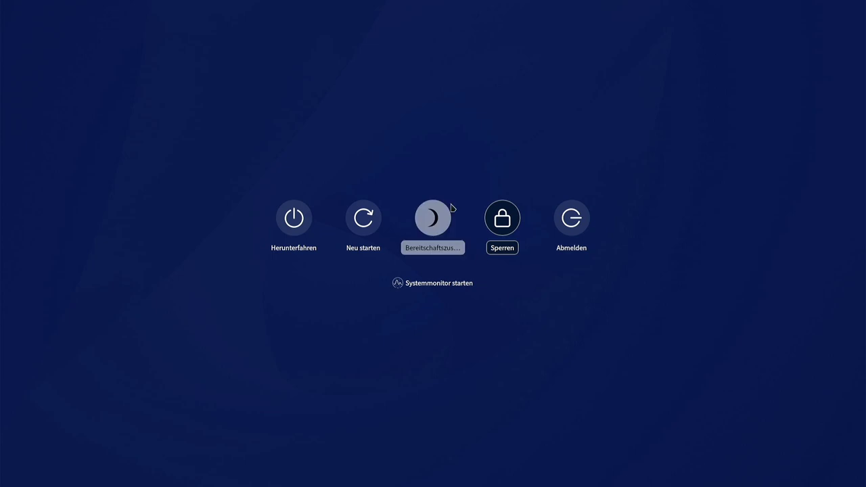
click(360, 221)
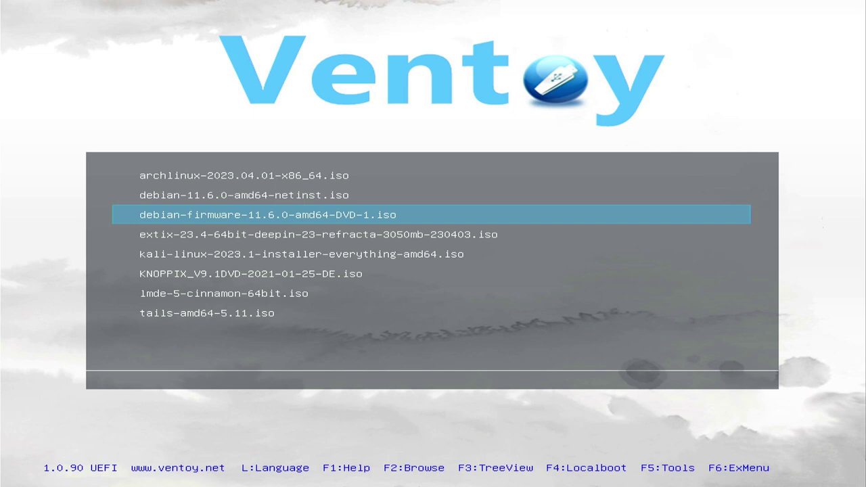
Highlight debian-firmware-11.6.0-amd64-DVD-1.iso in the Ventoy list and choose Boot in normal mode
key(Down)
key(Up)
key(Up)
key(Down)
key(Down)
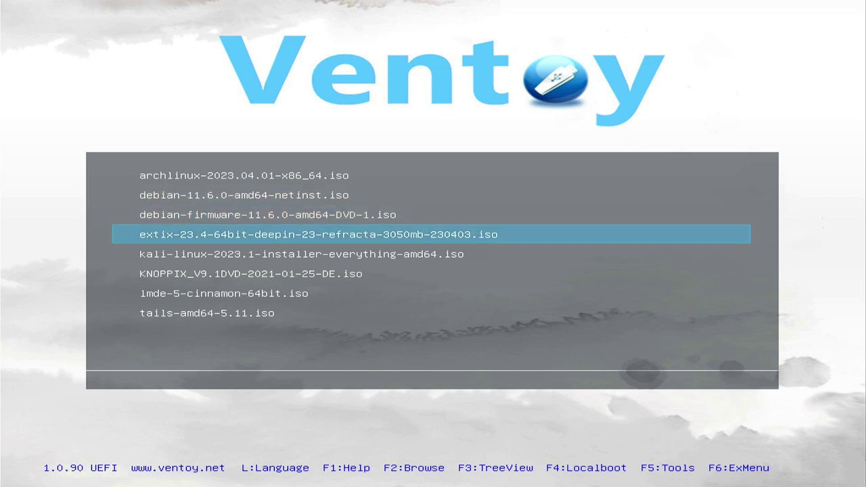
key(Up)
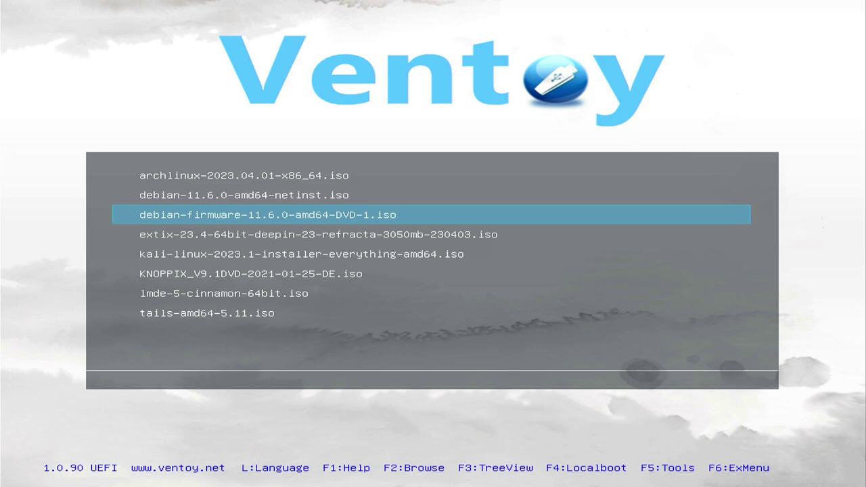
key(Return)
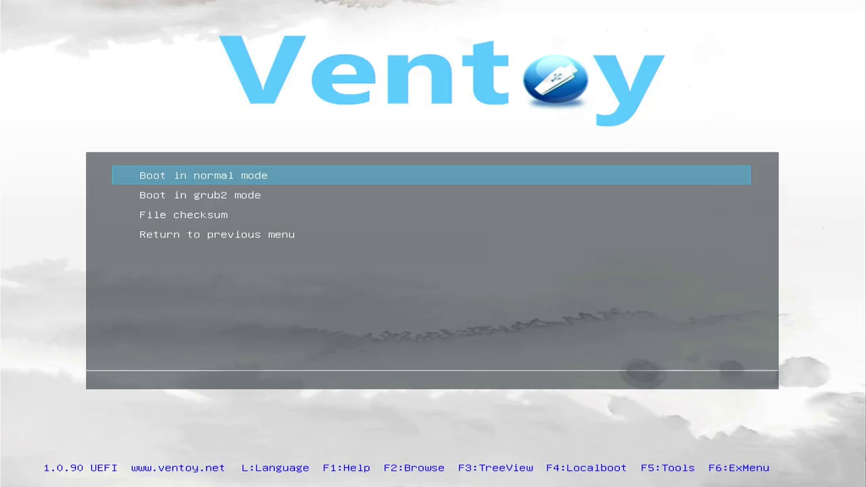
key(Return)
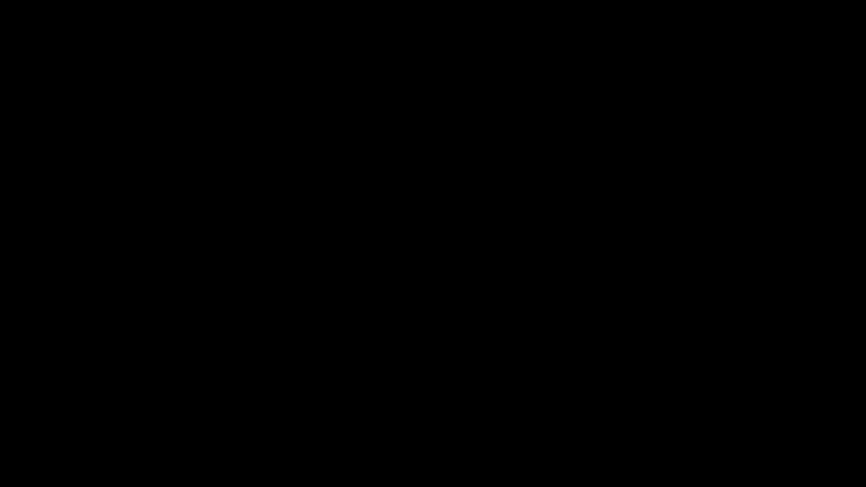
From the Debian GRUB menu's Advanced options submenu, launch Graphical rescue mode
key(Down)
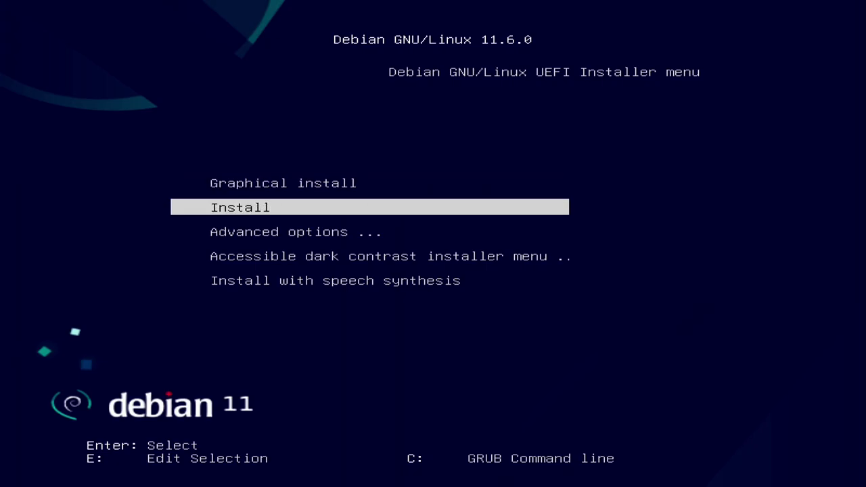
key(Down)
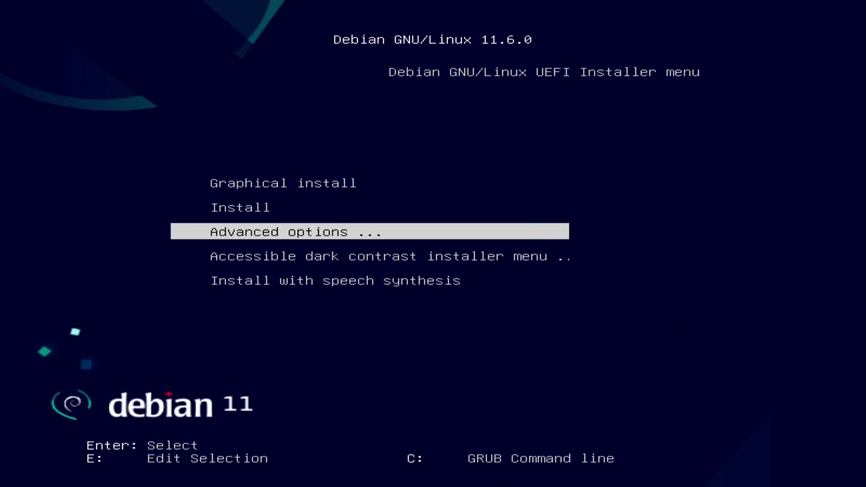
key(Return)
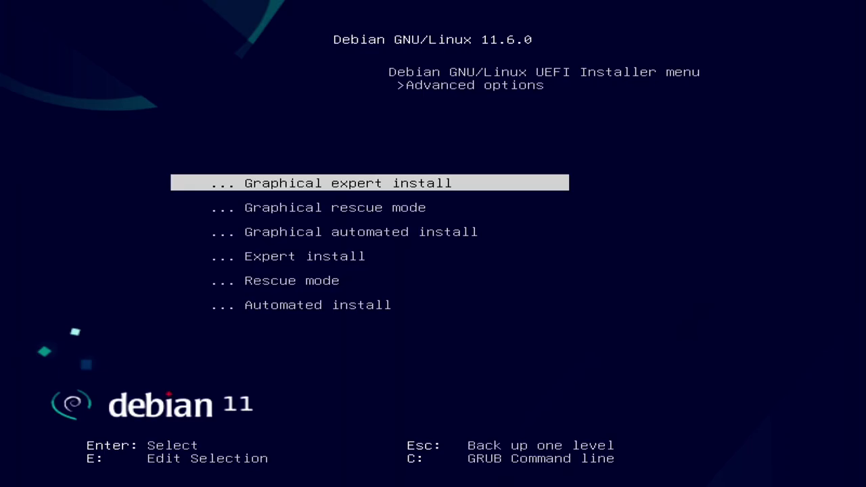
key(Down)
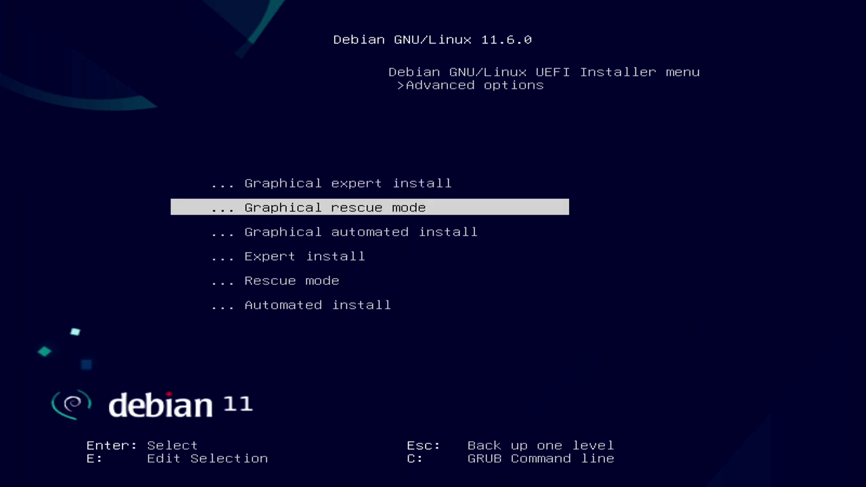
key(Return)
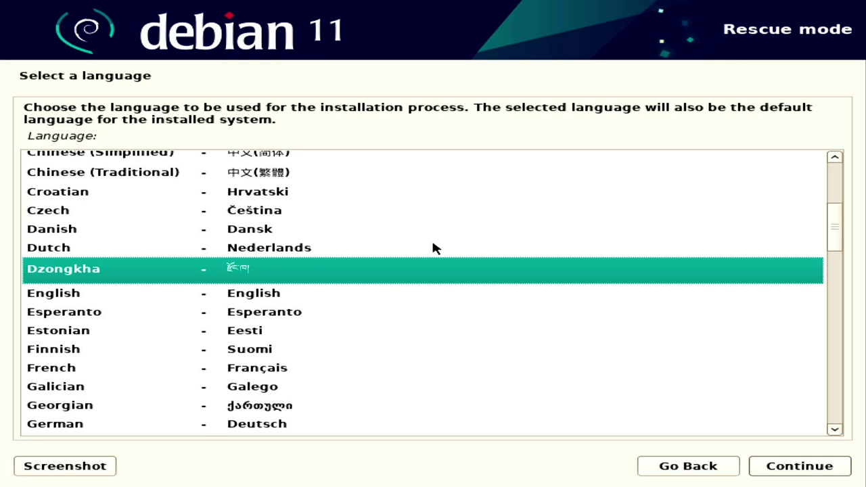
key(Down)
key(Down)
Choose German as the installer language and accept Deutschland as the location
key(Up)
key(Up)
key(Down)
key(Down)
key(Down)
key(Down)
key(Down)
key(Down)
key(Down)
key(Down)
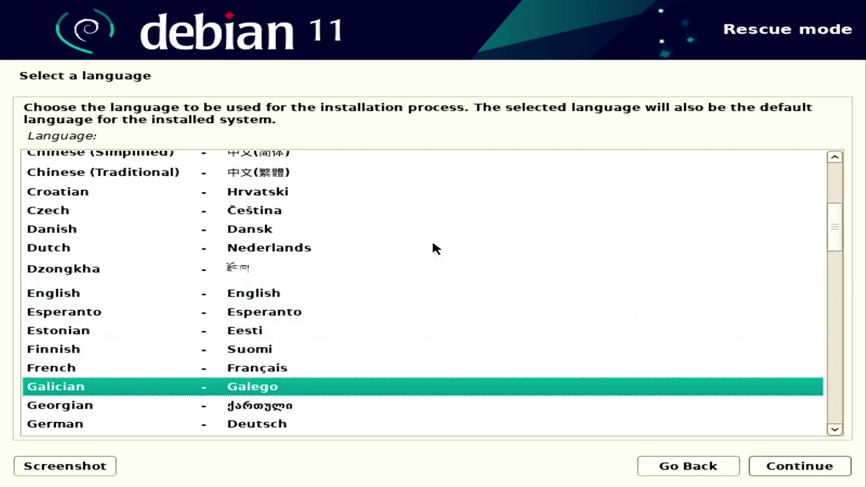
key(Return)
key(Return)
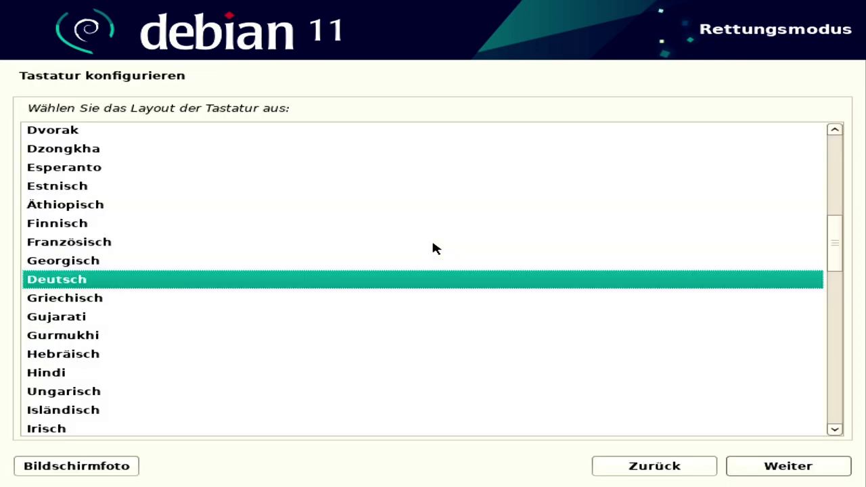
key(Return)
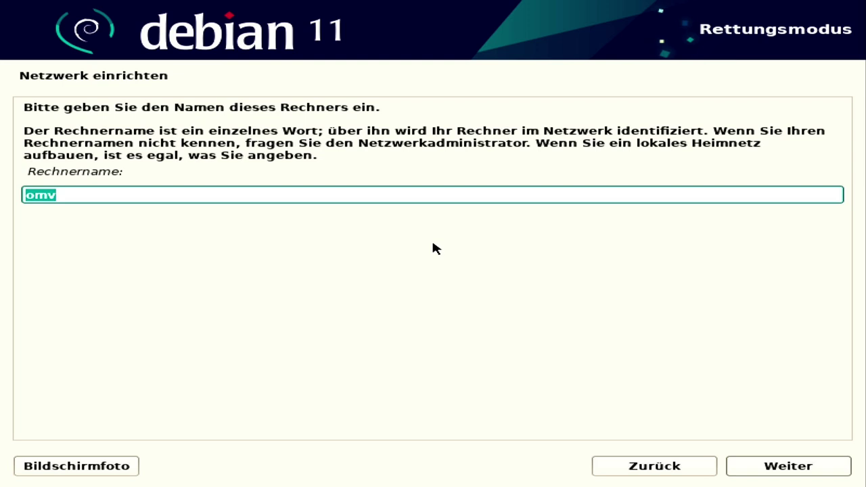
Name the computer 'rescue' and clear the fritz.box domain name to continue without one
text(rescu)
key(Return)
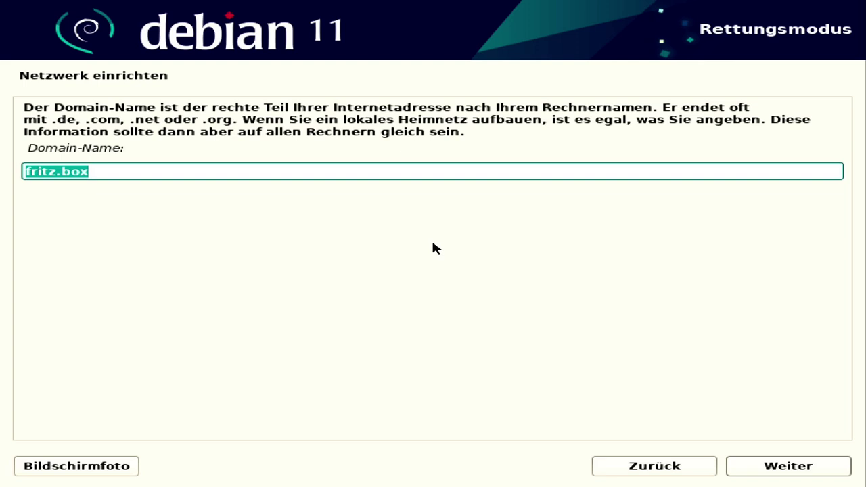
key(BackSpace)
key(Return)
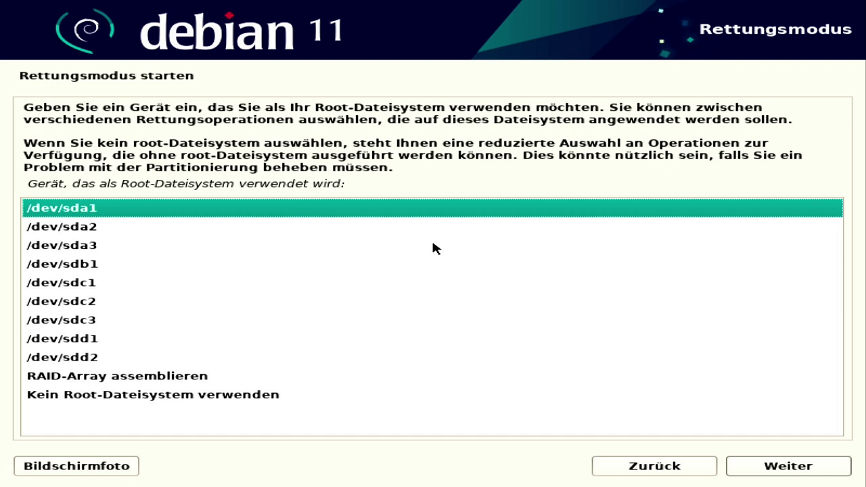
Use /dev/sda3 as the root filesystem and agree to mount the separate /boot/efi partition
key(Down)
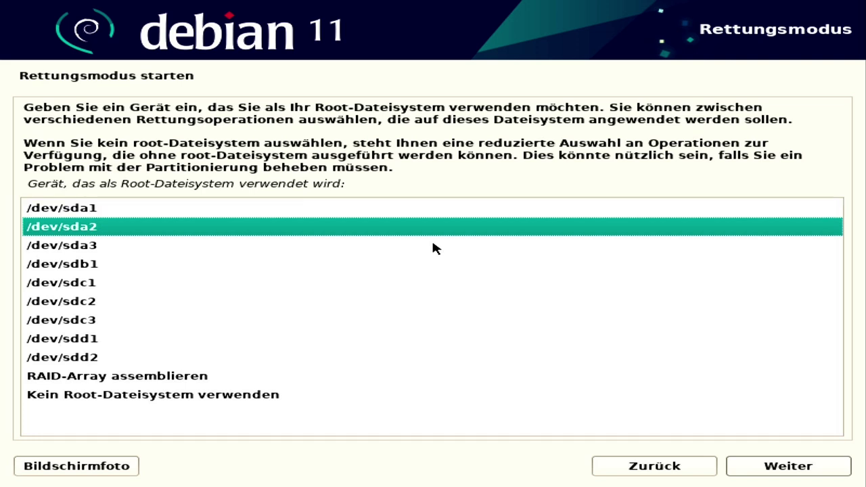
key(Down)
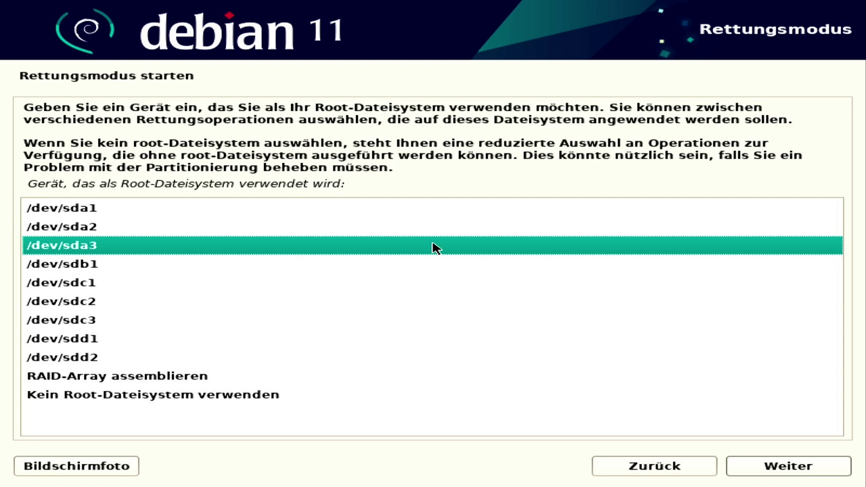
key(Up)
key(Up)
key(Down)
key(Down)
double_click(433, 247)
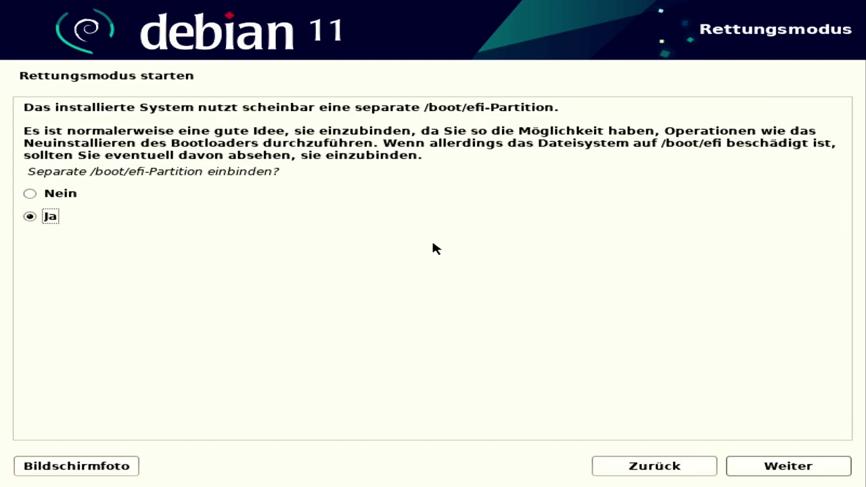
key(Return)
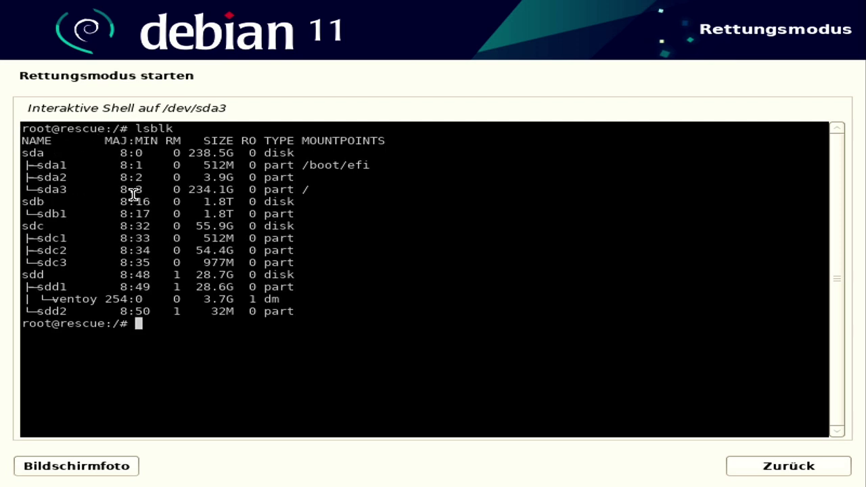
Check the lsblk listing for disk sda (238.5G), then exit the shell and confirm continuing
drag(36, 151, 60, 151)
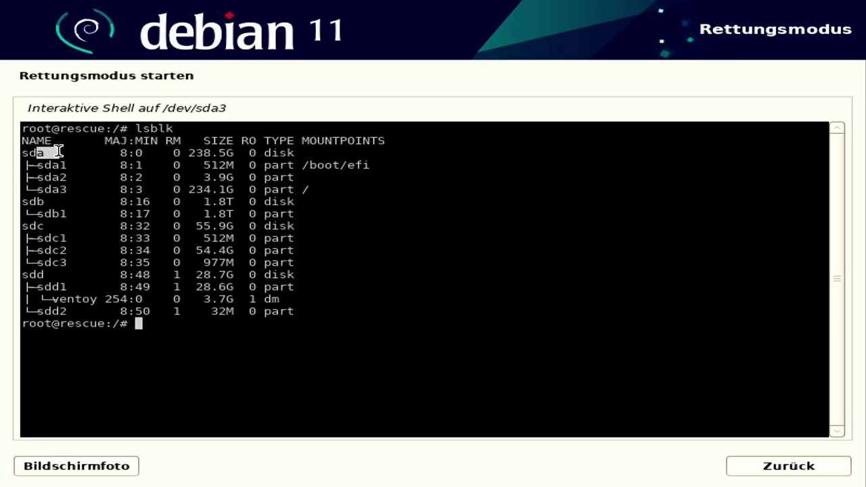
click(195, 150)
drag(194, 150, 279, 151)
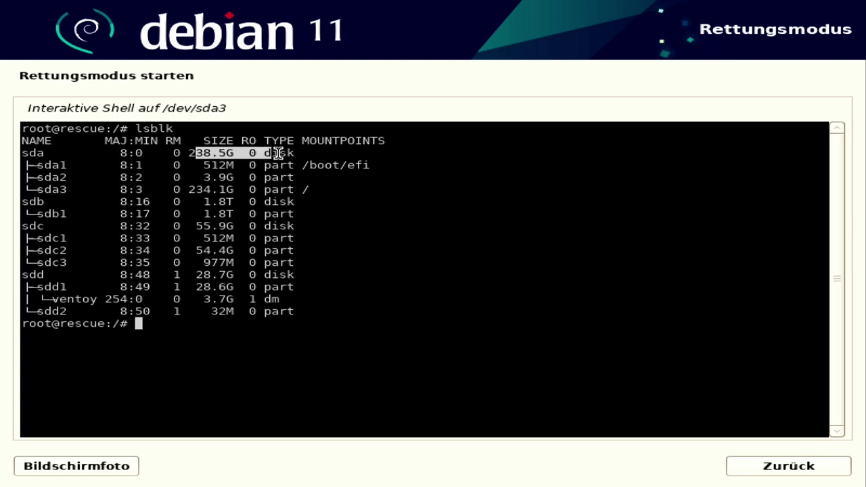
click(267, 155)
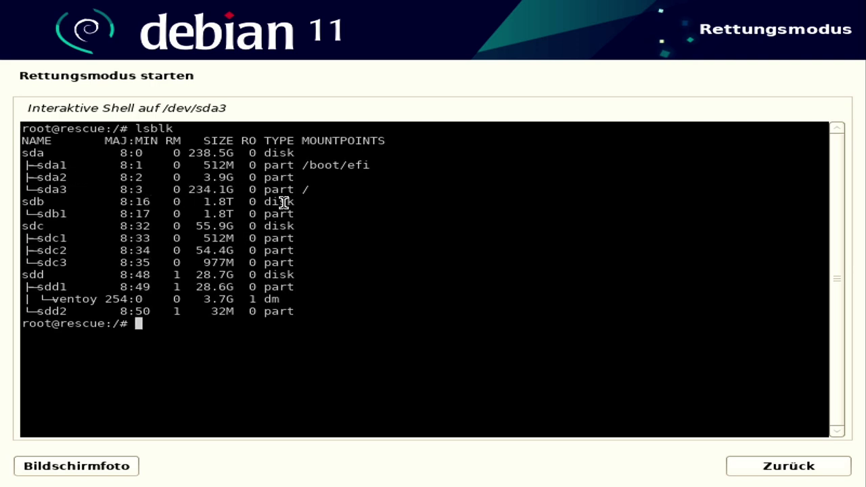
click(791, 477)
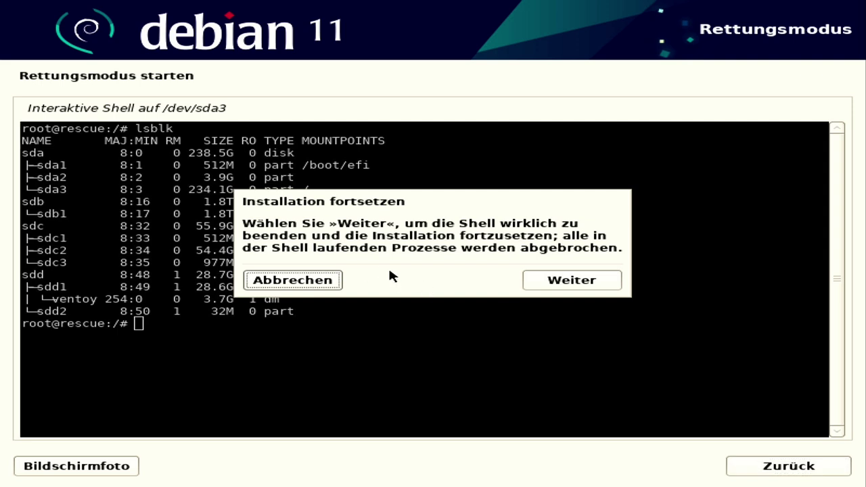
click(580, 284)
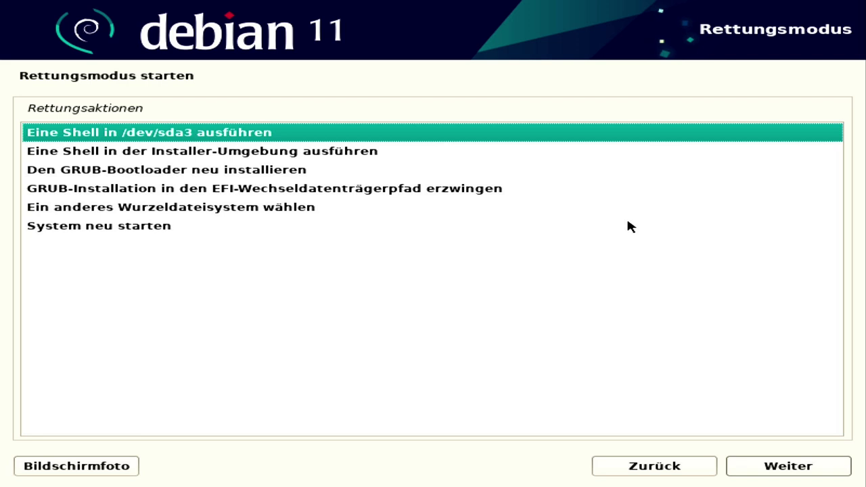
Reinstall the GRUB bootloader onto /dev/sda
key(Down)
key(Down)
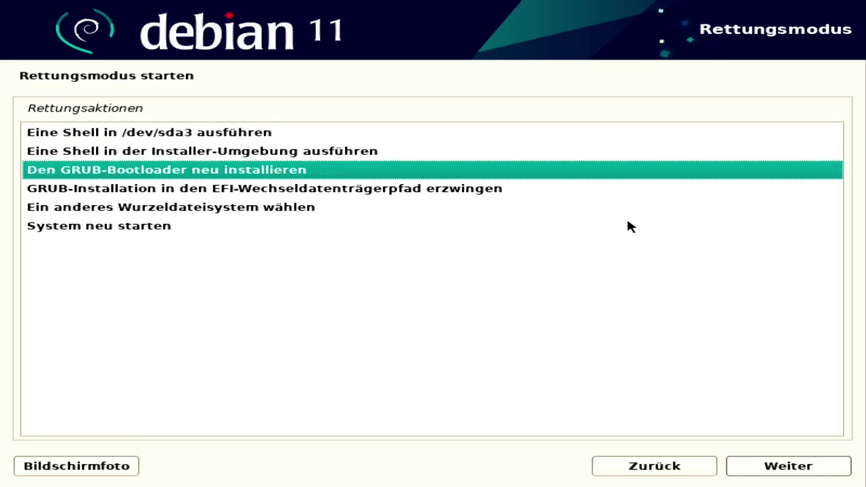
key(Return)
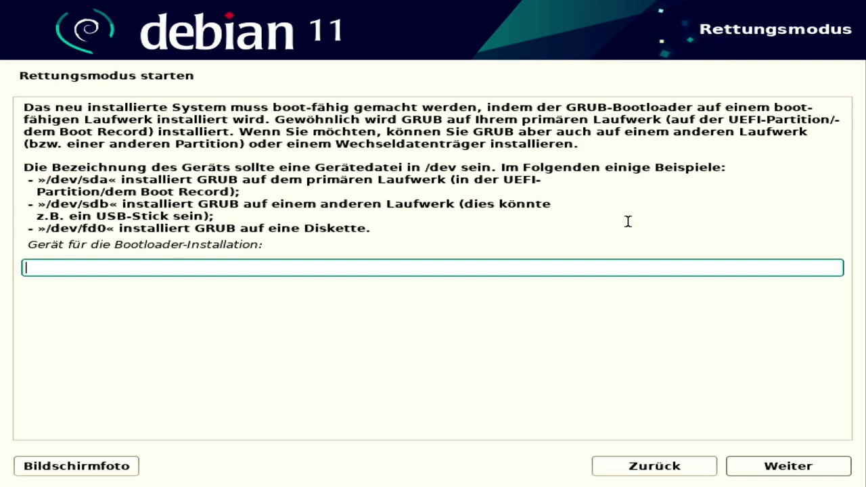
text(/dev/sda)
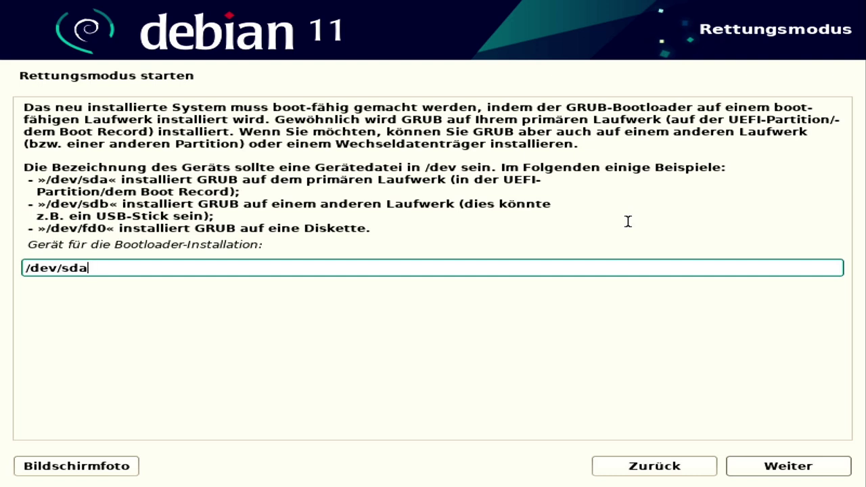
key(Return)
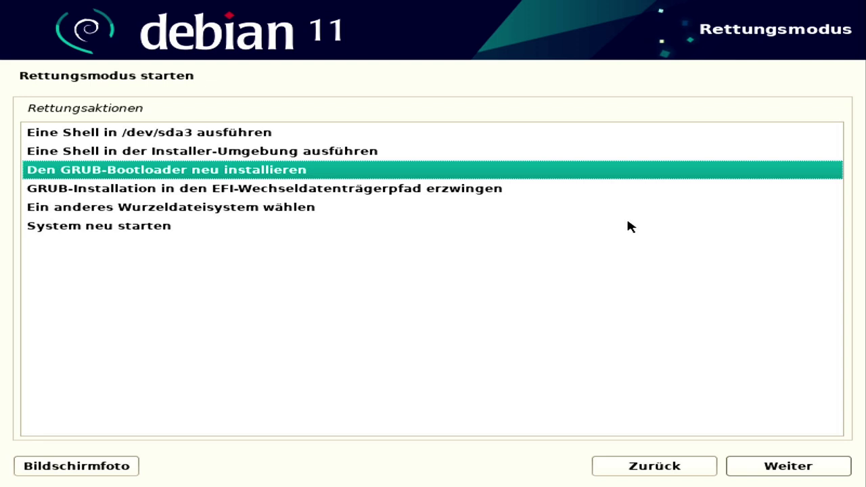
Restart the system and move the GRUB selection down to Debian GNU/Linux 11
key(Down)
key(Down)
key(Down)
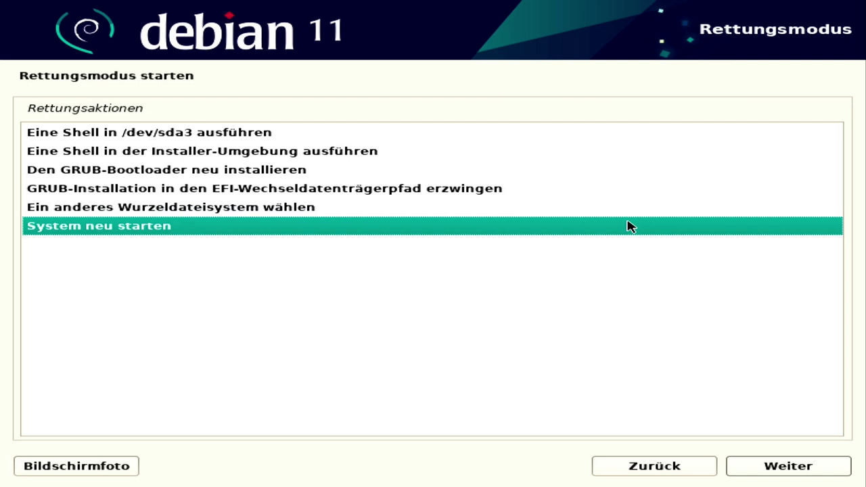
key(Return)
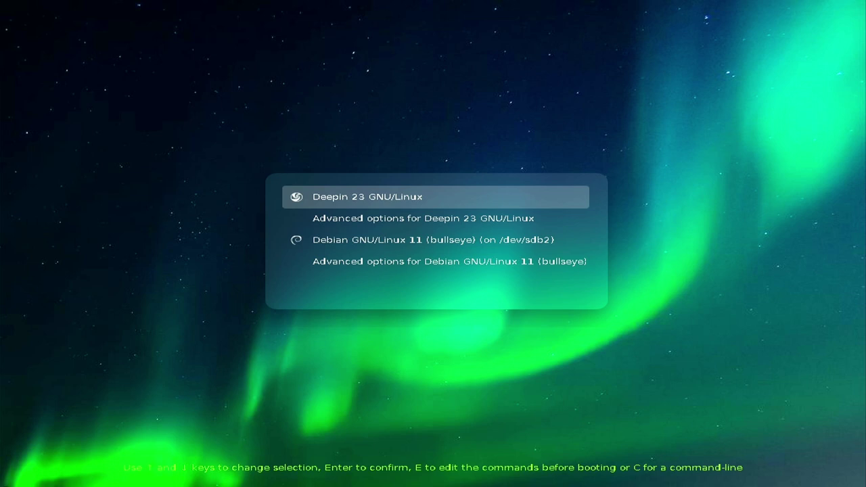
key(Down)
key(Down)
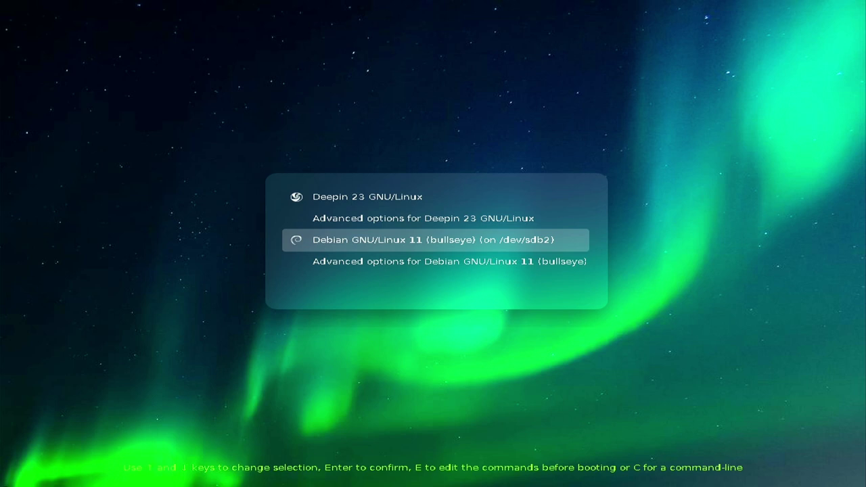
Select Deepin 23 GNU/Linux in the GRUB menu and boot it
key(Up)
key(Up)
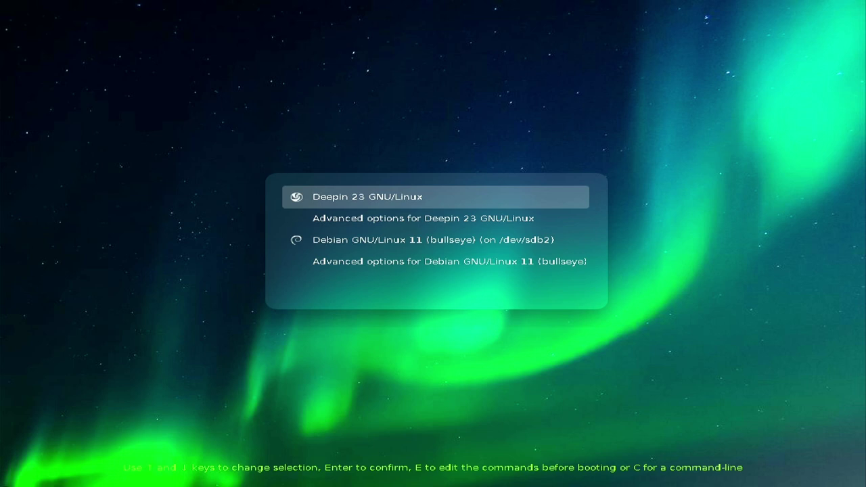
key(Return)
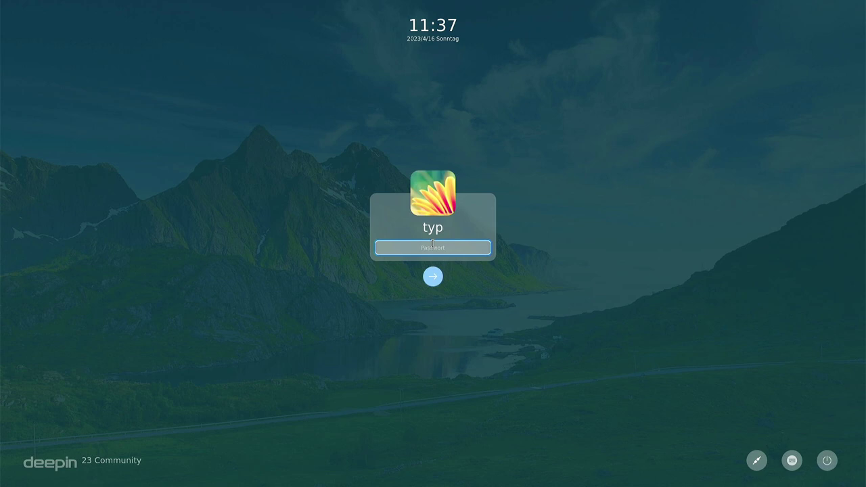
Enter the account password at the login screen and dismiss the keyring unlock prompt
text(***)
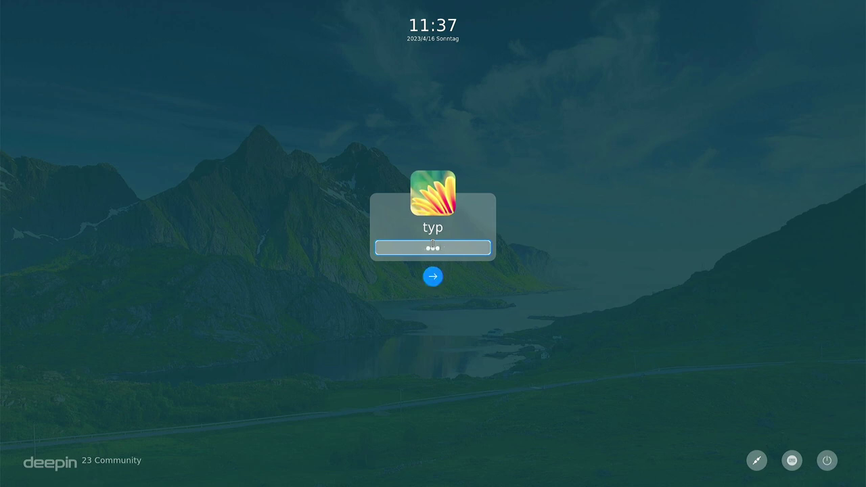
key(Return)
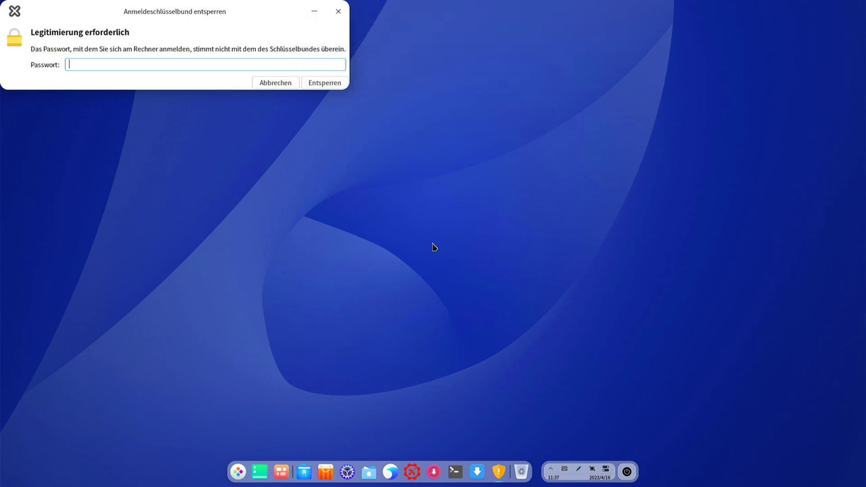
key(Return)
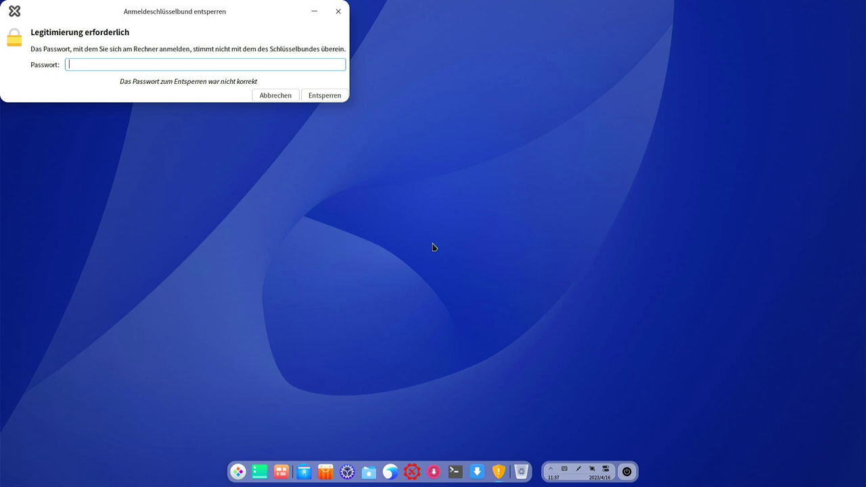
key(Return)
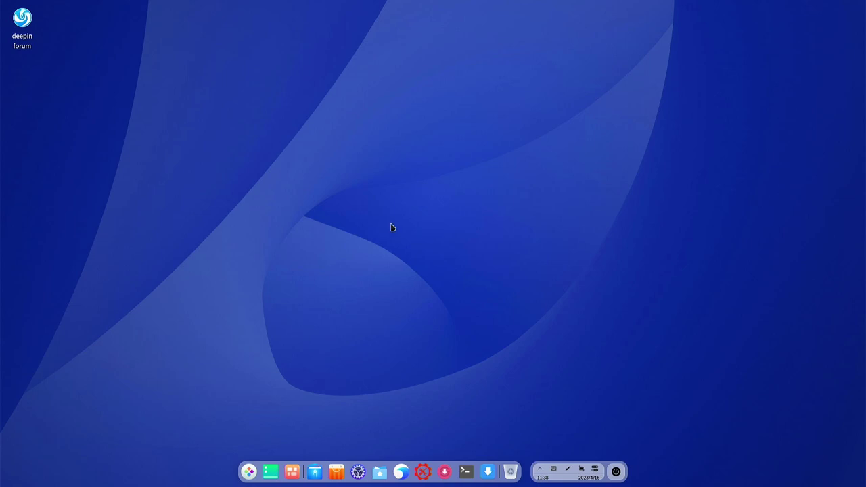
Via Hintergrundbild und Bildschirmschoner, apply the ship and penguin wallpaper with Beide
right_click(399, 204)
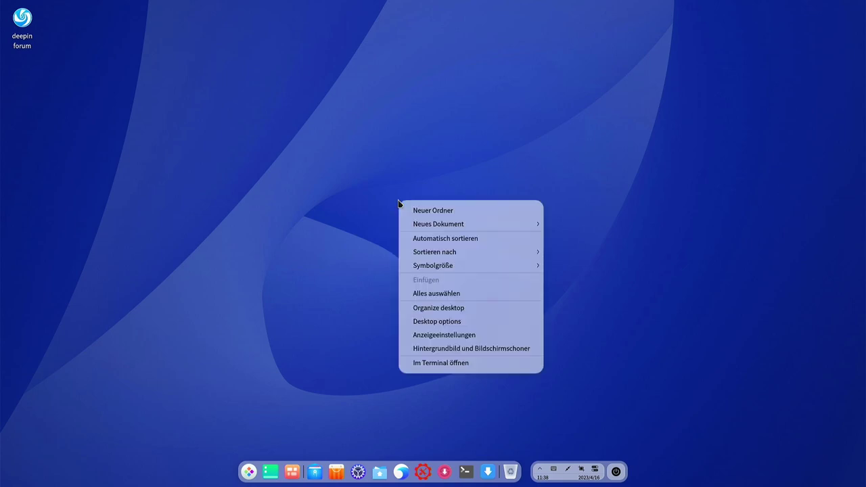
mouse_move(434, 224)
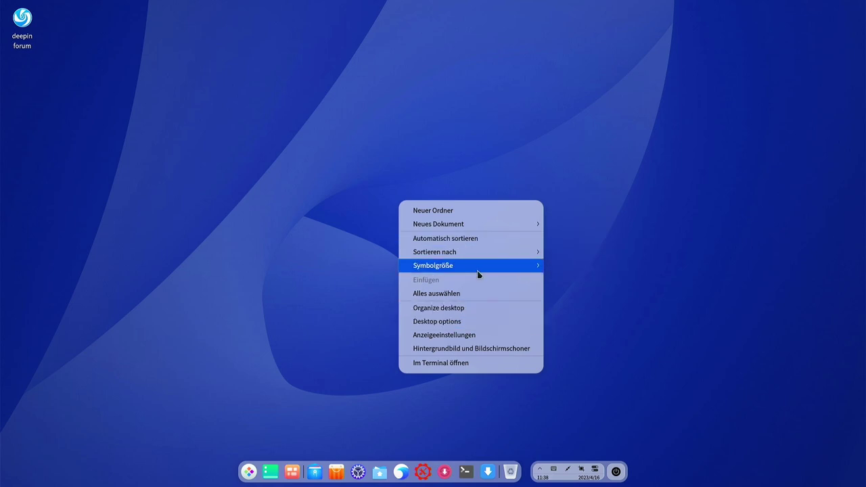
click(487, 349)
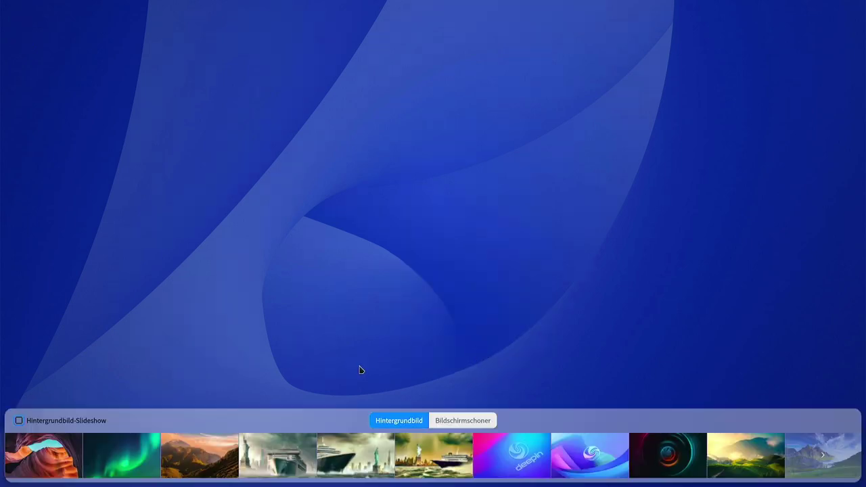
click(58, 451)
scroll(113, 460, down, 5)
click(510, 456)
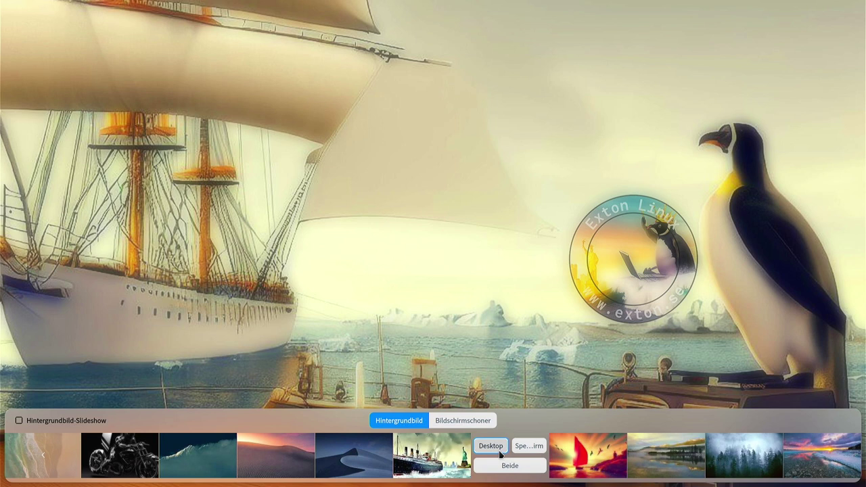
click(512, 466)
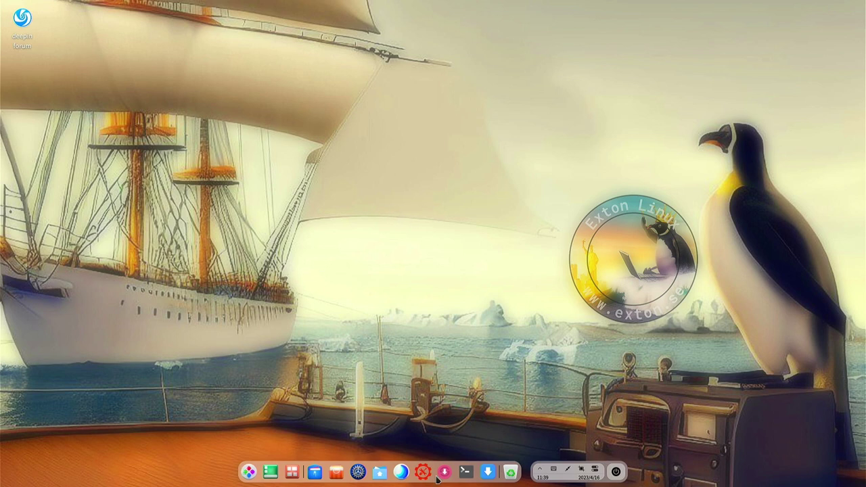
Undock Refracta Installer, view the enlarged Synaptic package list and close it, then start Refracta Snapshot
right_click(489, 476)
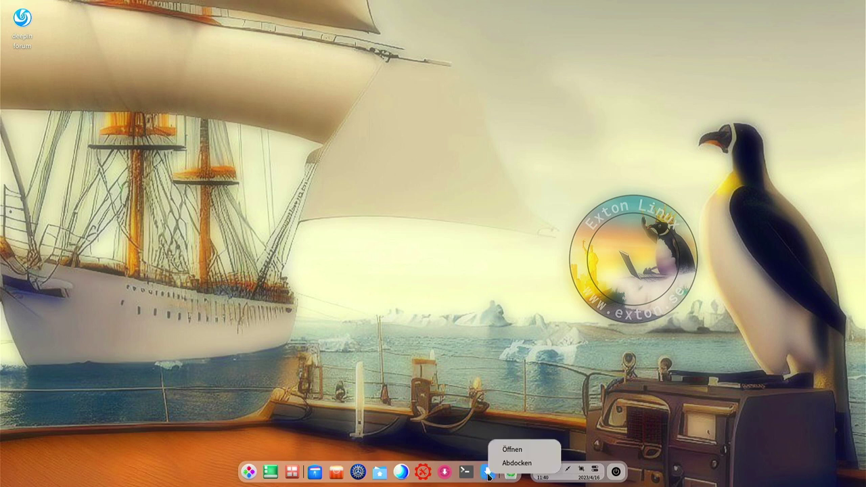
click(506, 464)
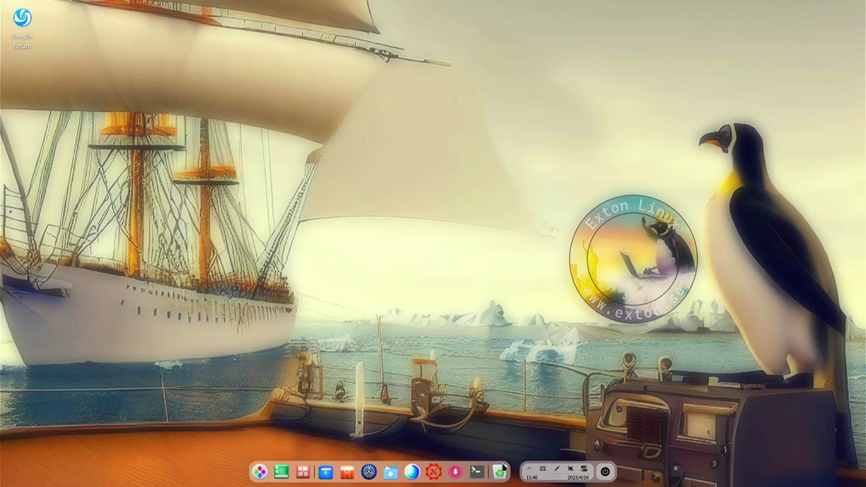
click(456, 471)
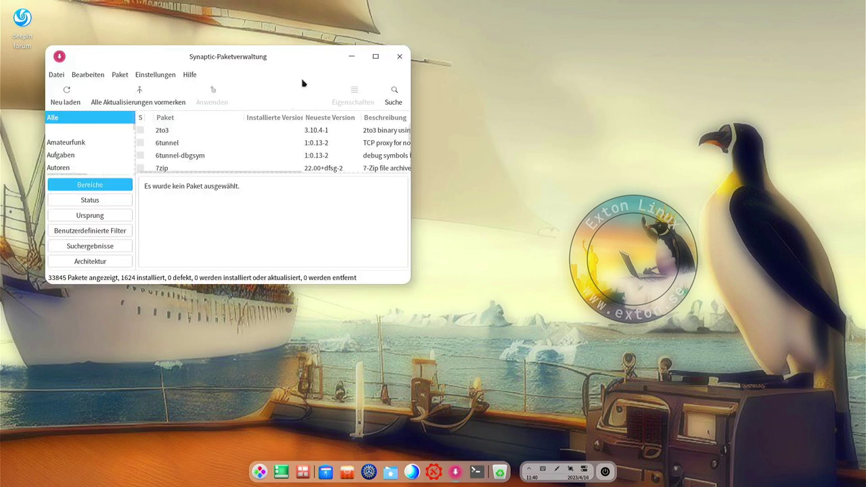
drag(406, 280, 625, 336)
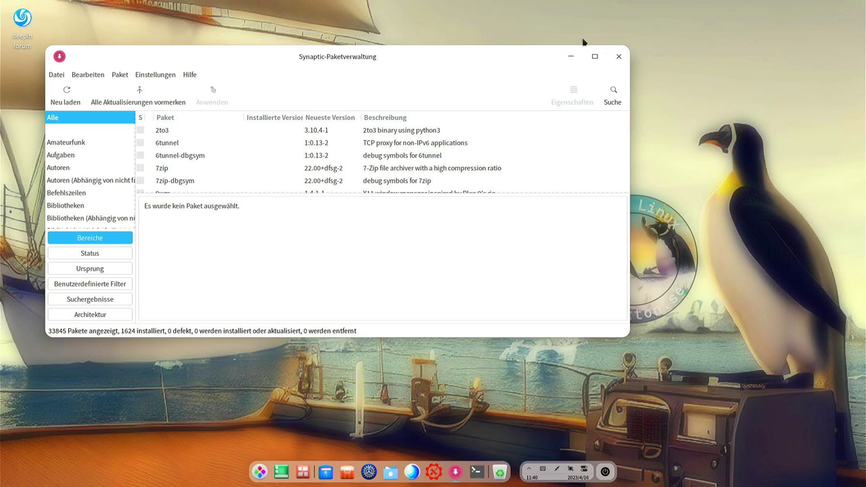
click(618, 58)
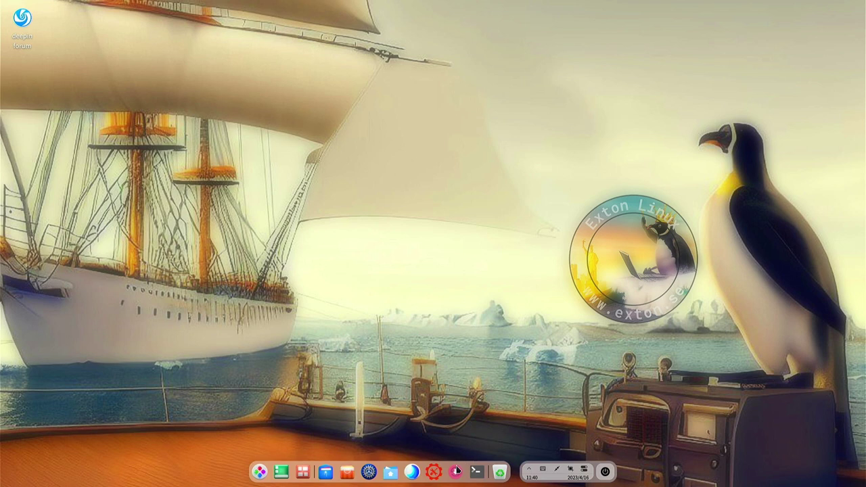
click(434, 472)
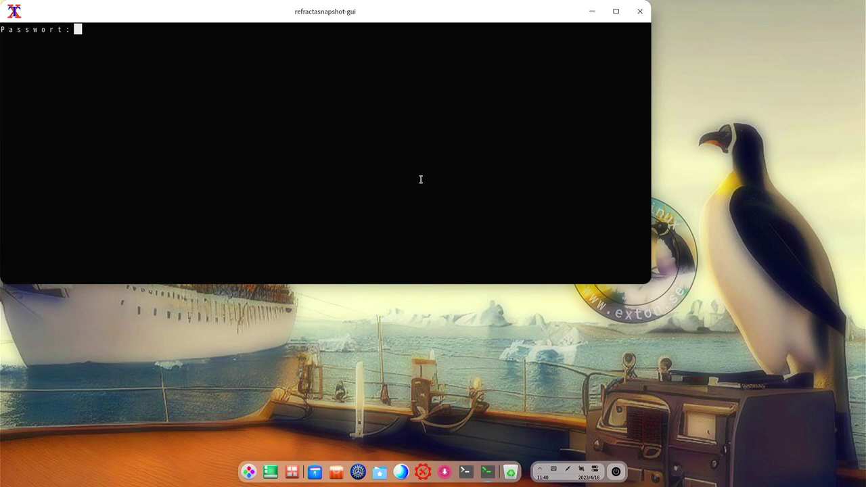
Unlock Refracta Snapshot with the administrator password, then choose 06 Exit and confirm
key(Return)
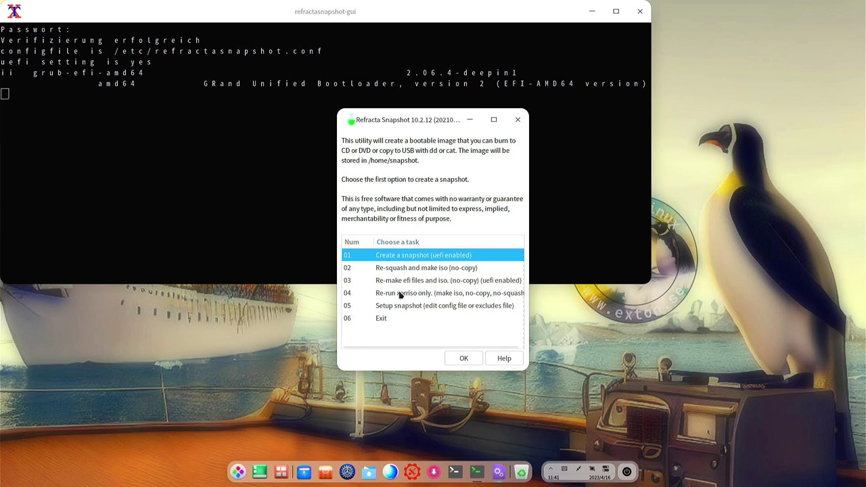
click(400, 319)
click(457, 358)
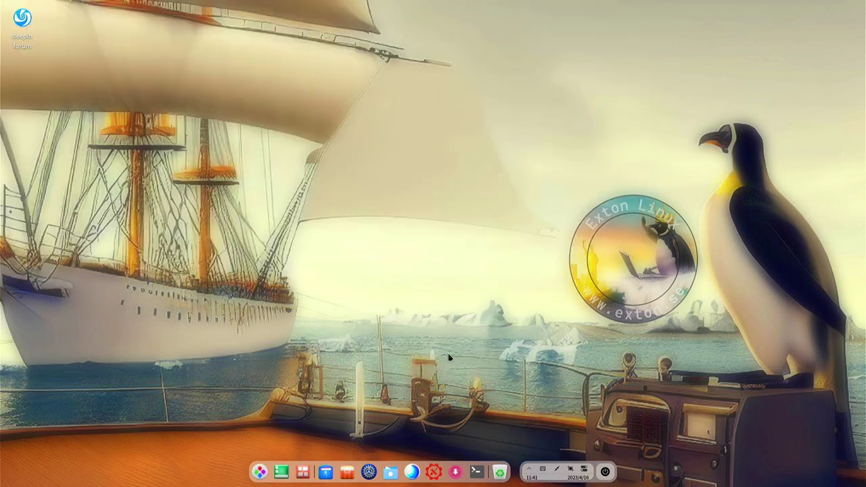
Launch Deepin Browser and view its About page (version 6.0.22), then quit and open the home folder
click(414, 473)
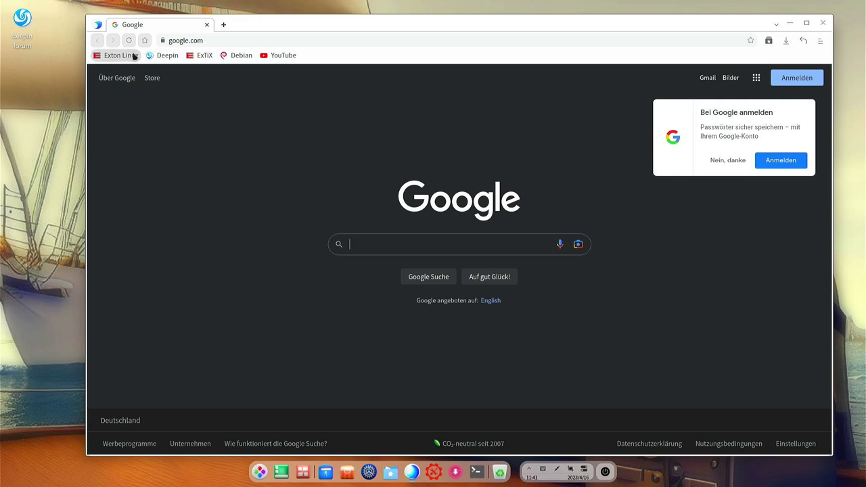
click(820, 41)
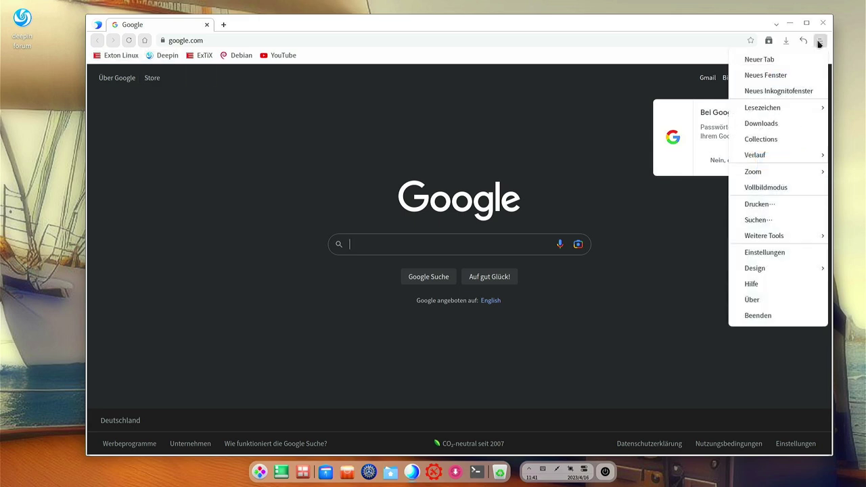
click(787, 300)
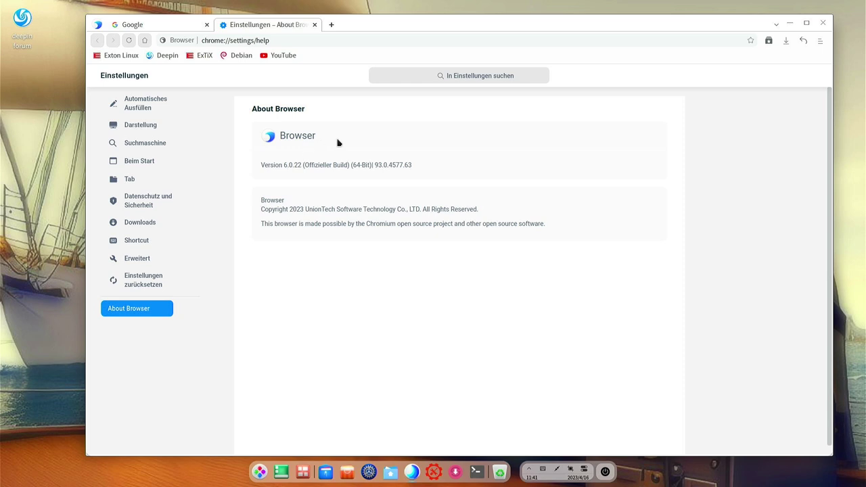
key(alt+F4)
key(super+e)
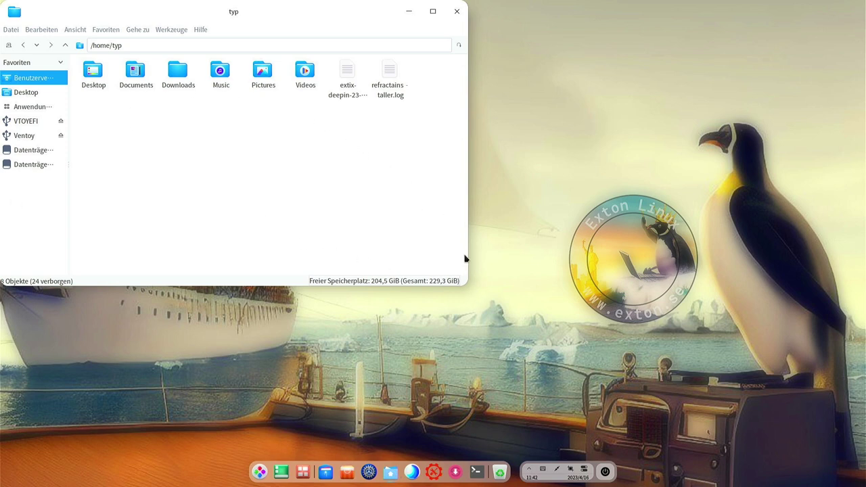
Close the file manager and open Control Center's Personalisierung settings in a resized window
key(alt+F4)
click(369, 472)
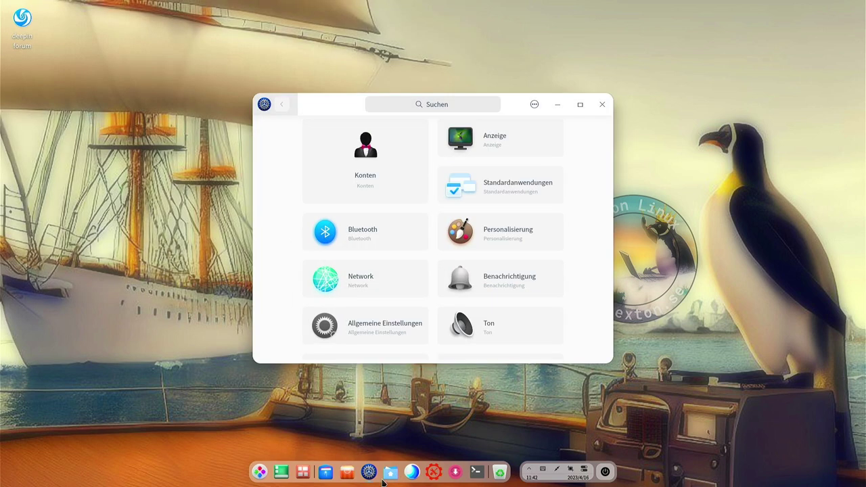
click(579, 104)
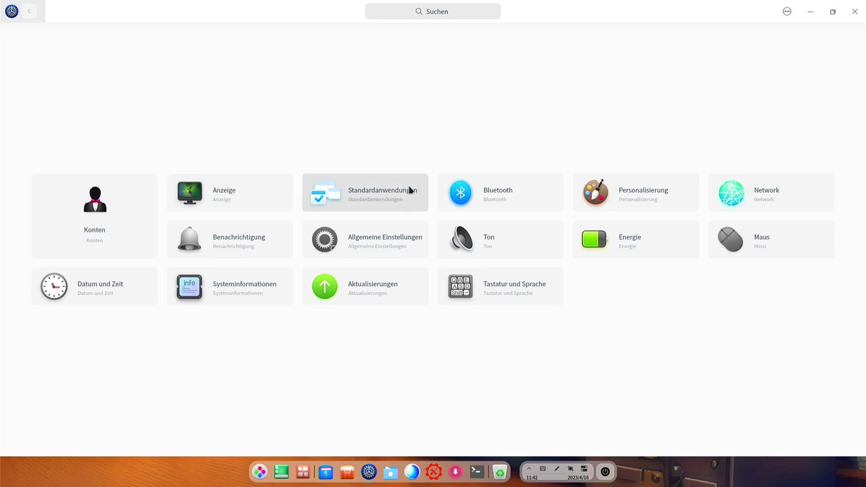
click(638, 197)
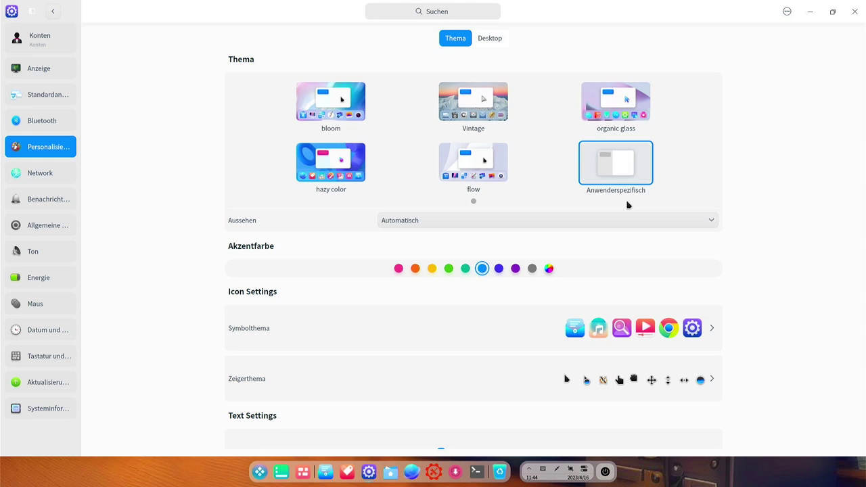
drag(657, 4, 322, 57)
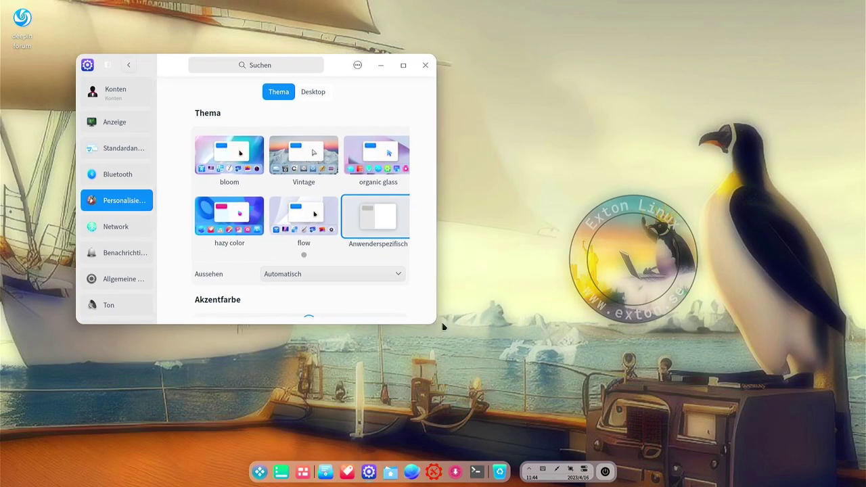
drag(432, 324, 707, 390)
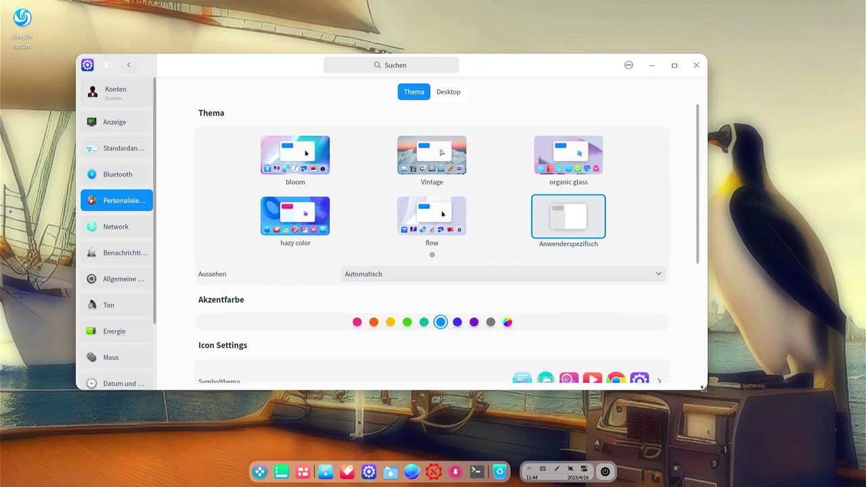
Try the green, orange and pink accent colours, then settle on blue
click(407, 322)
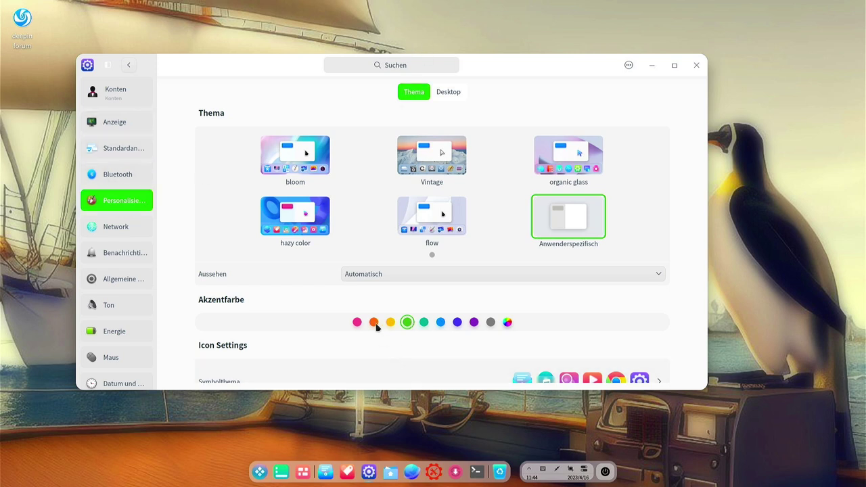
click(374, 323)
click(358, 324)
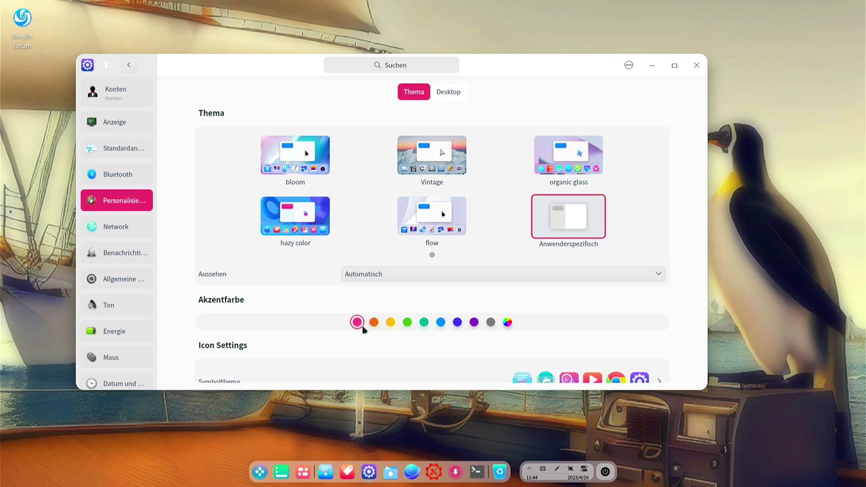
click(442, 324)
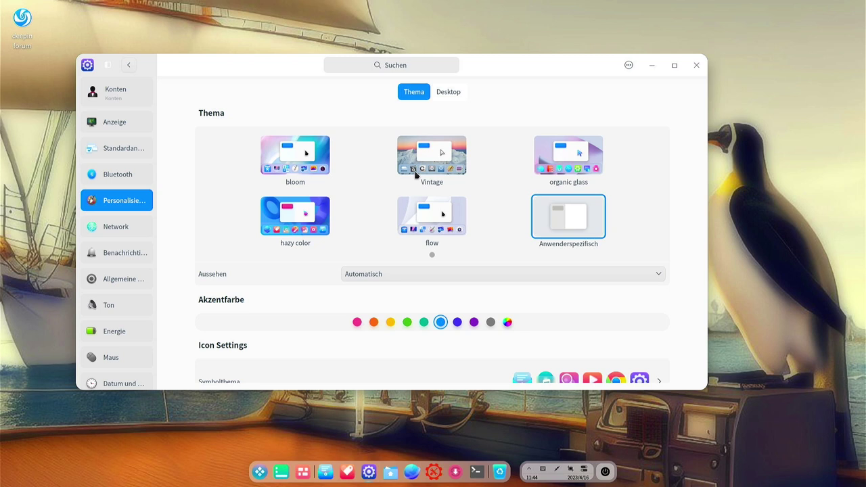
scroll(683, 304, down, 2)
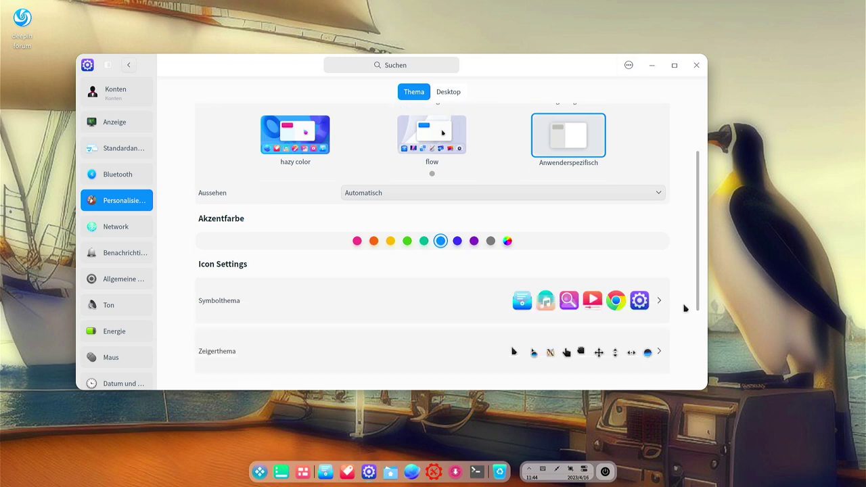
Preview the Papirus, Papirus-Dark, flow and nuoveXT2 icon themes, then save hazy-color
click(652, 300)
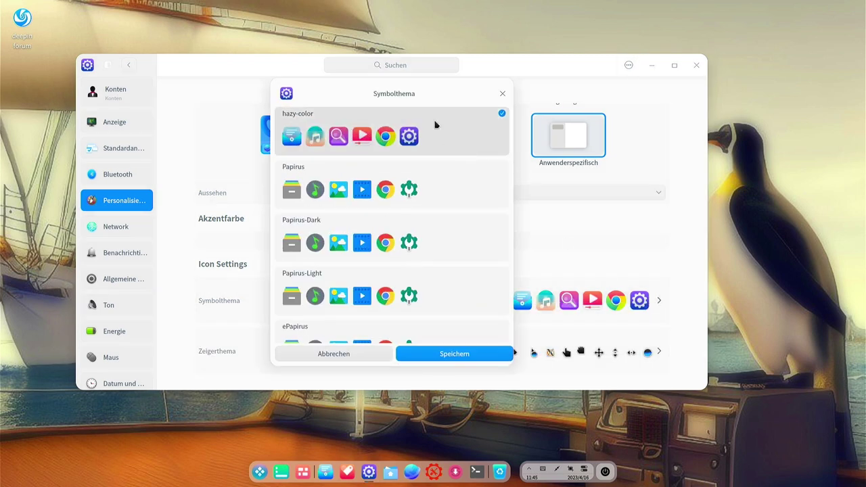
click(388, 180)
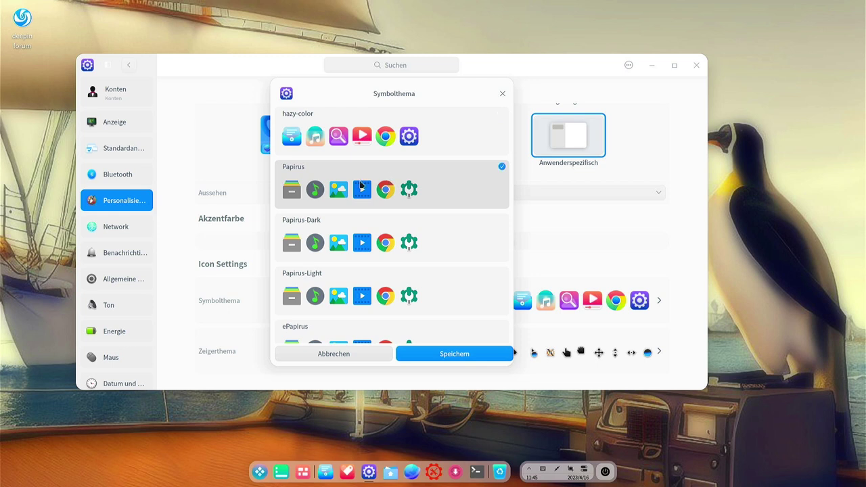
click(393, 246)
click(426, 191)
click(423, 231)
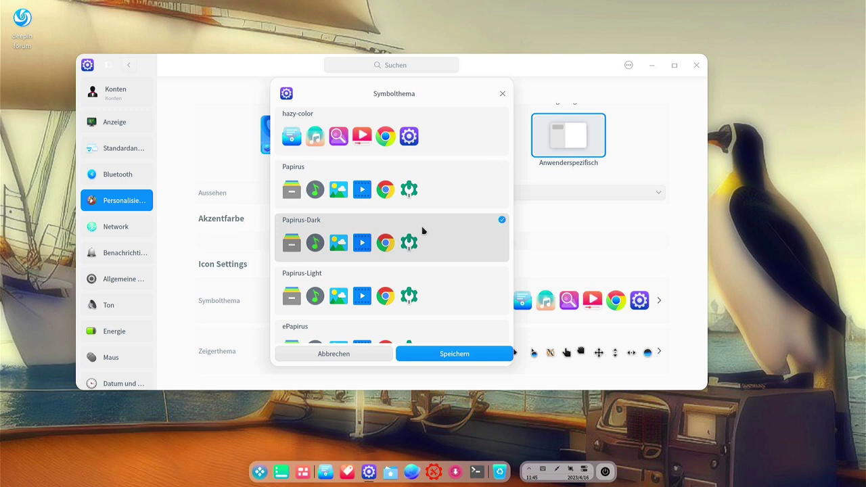
scroll(422, 231, down, 5)
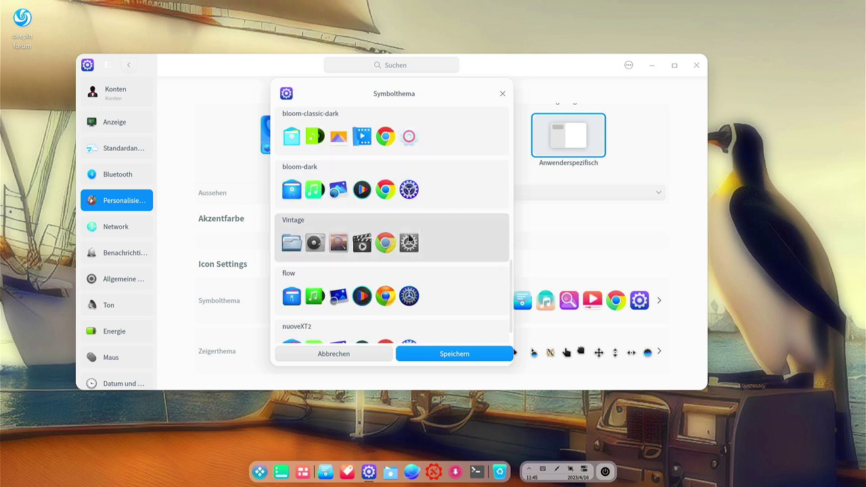
scroll(409, 243, down, 1)
click(398, 264)
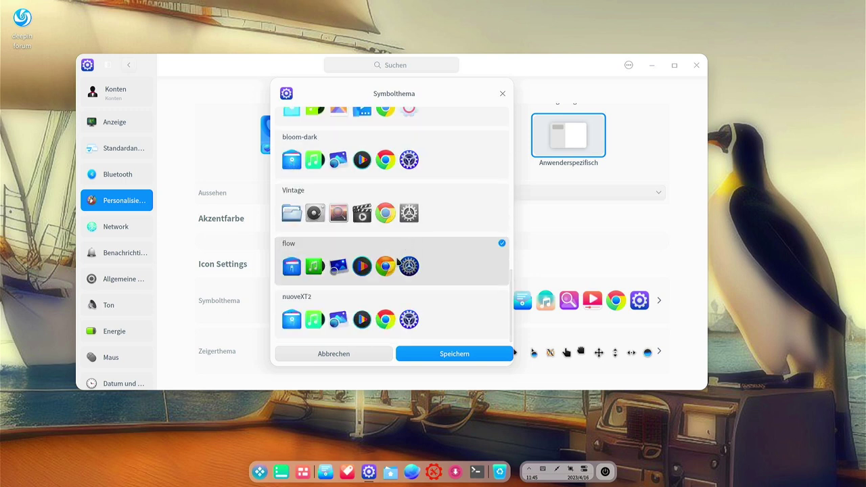
click(396, 320)
scroll(395, 273, up, 8)
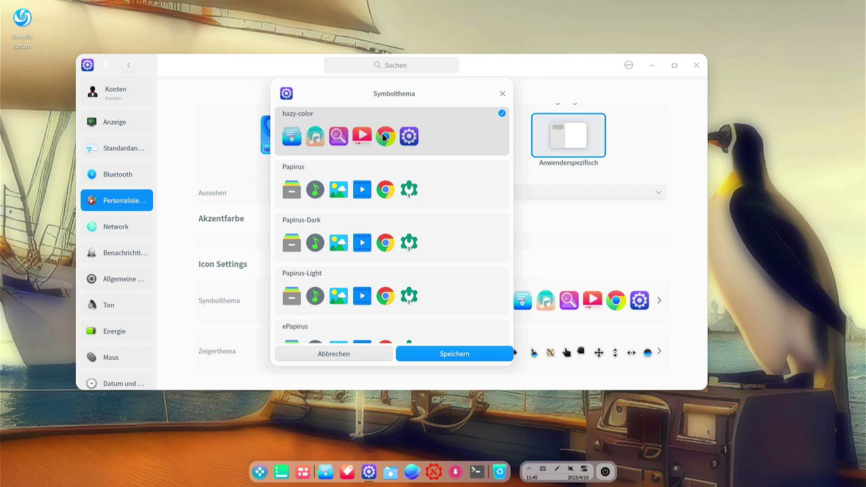
click(440, 353)
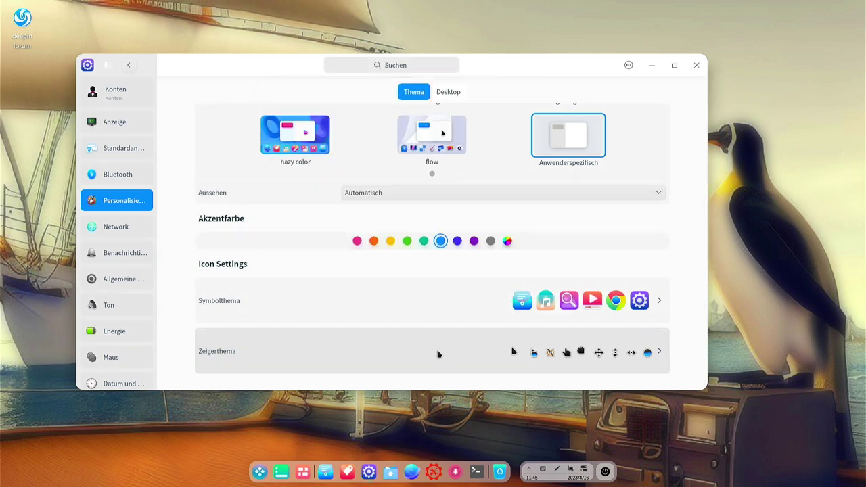
Look at the cursor theme list without changing it, then go to the Desktop tab
scroll(626, 291, down, 2)
click(624, 288)
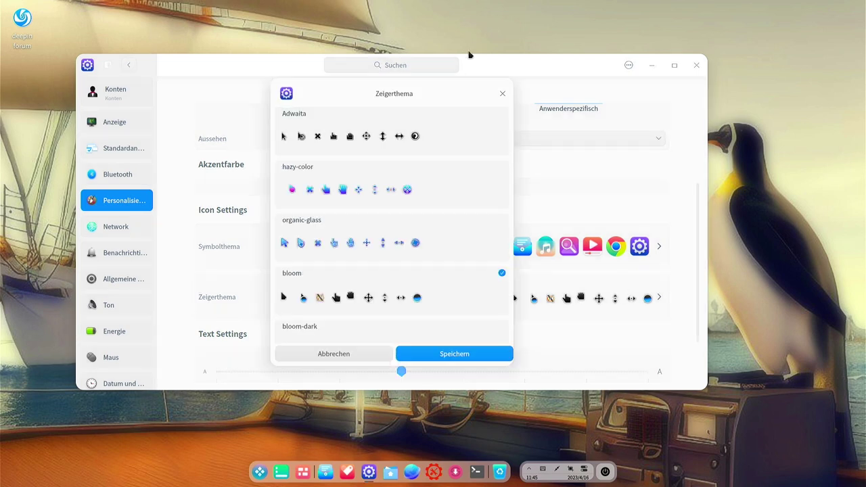
click(500, 93)
scroll(579, 230, down, 2)
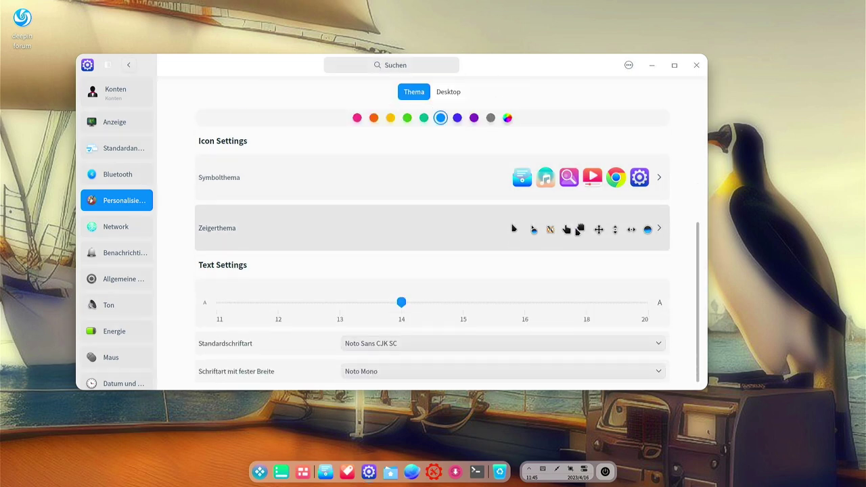
scroll(507, 176, up, 5)
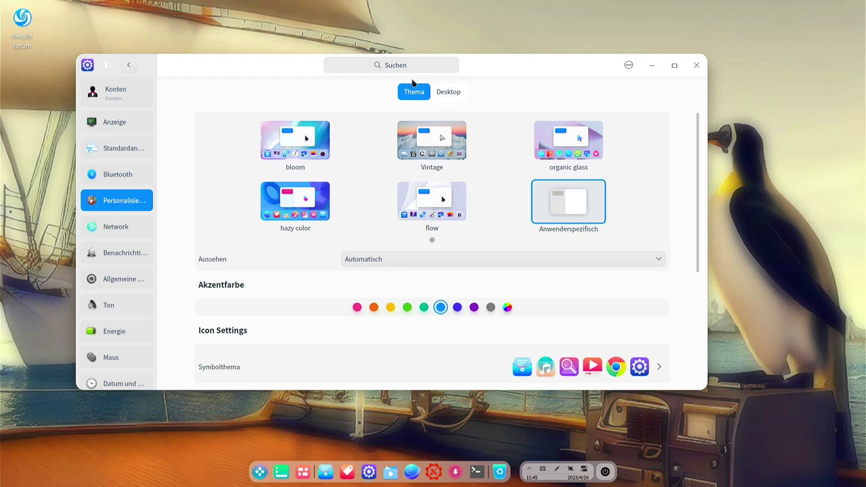
click(435, 92)
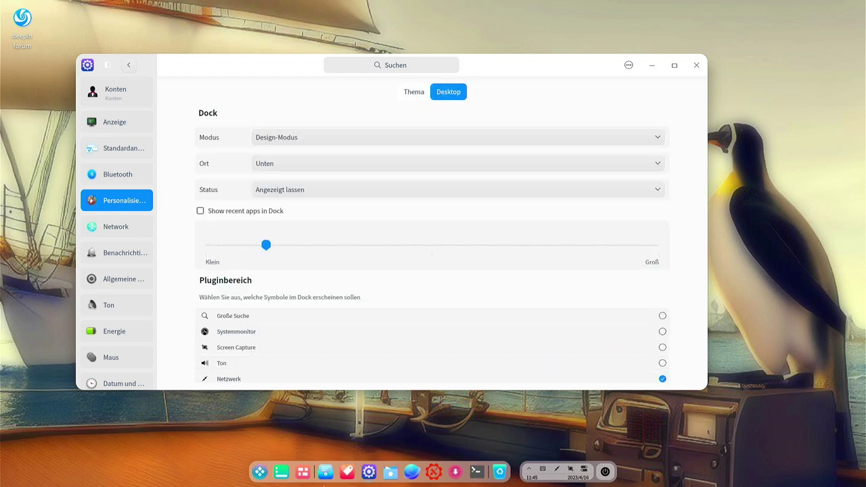
Switch the dock to Effizienzmodus, check the launcher, then return the dock to Design-Modus
click(411, 136)
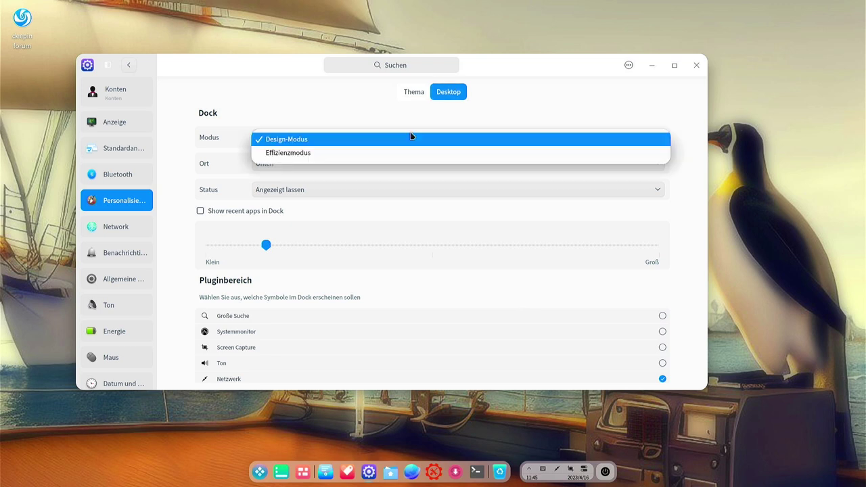
click(403, 153)
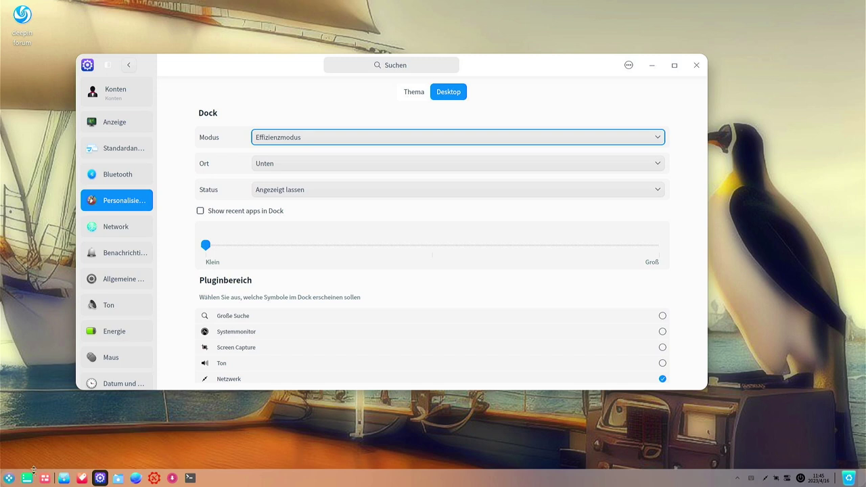
click(8, 478)
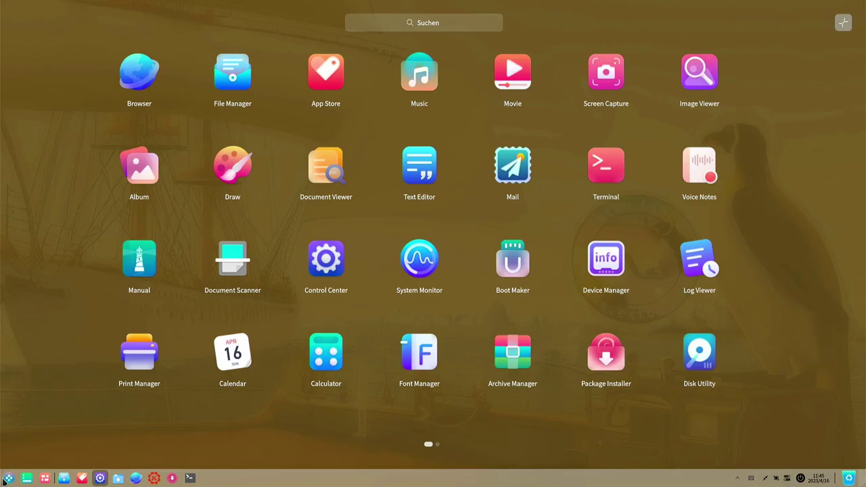
click(8, 478)
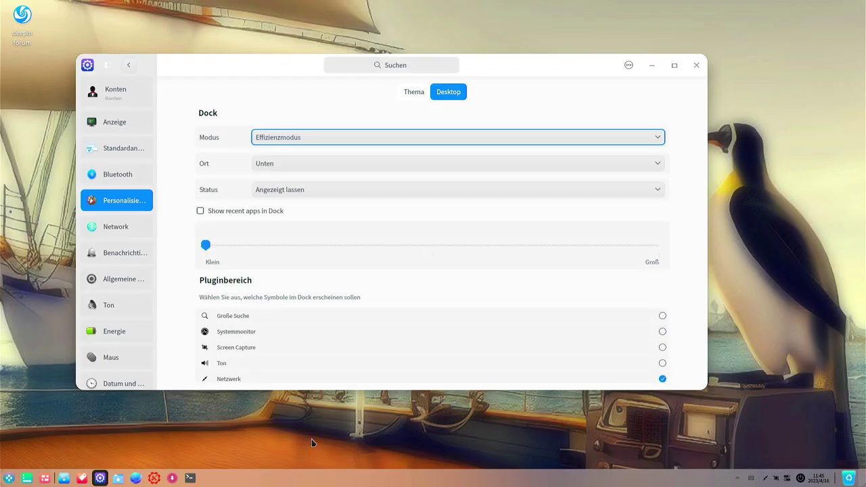
click(347, 138)
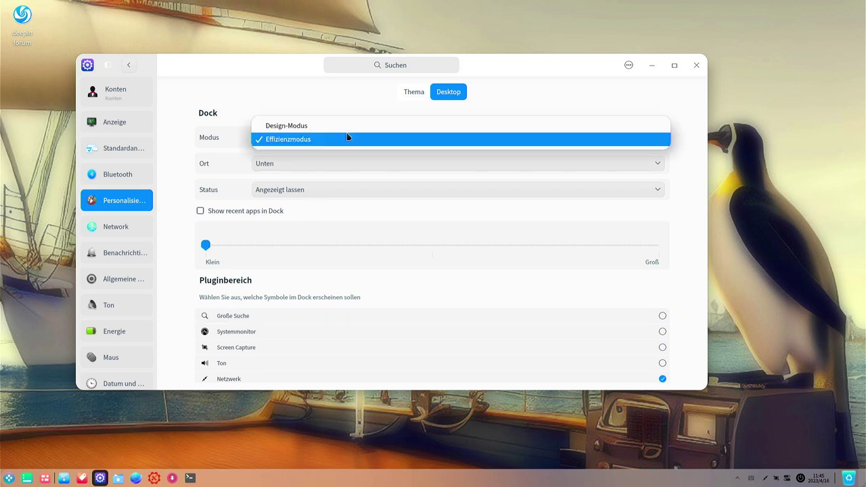
click(342, 131)
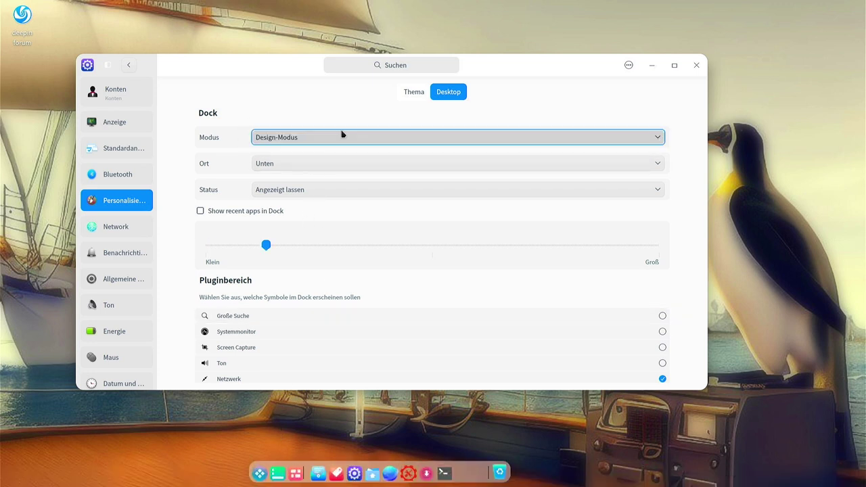
Keep the dock position at Unten and drag the dock size slider to the middle
click(325, 164)
click(177, 167)
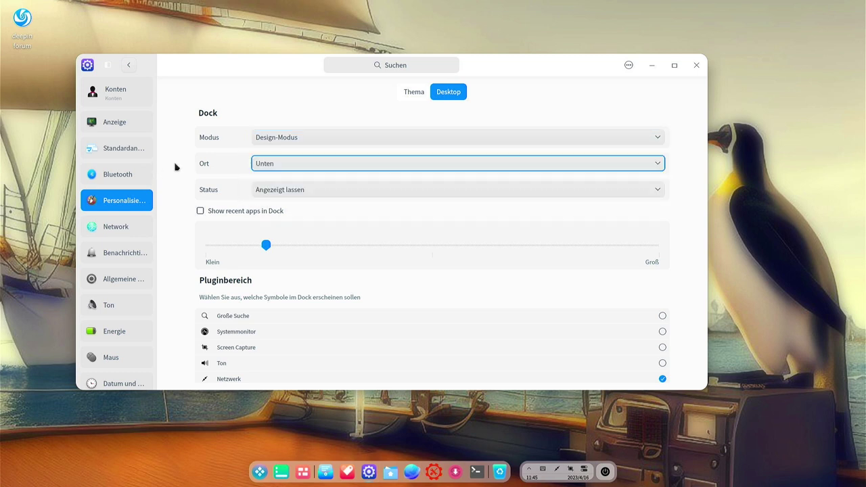
drag(264, 250, 456, 251)
scroll(398, 298, down, 5)
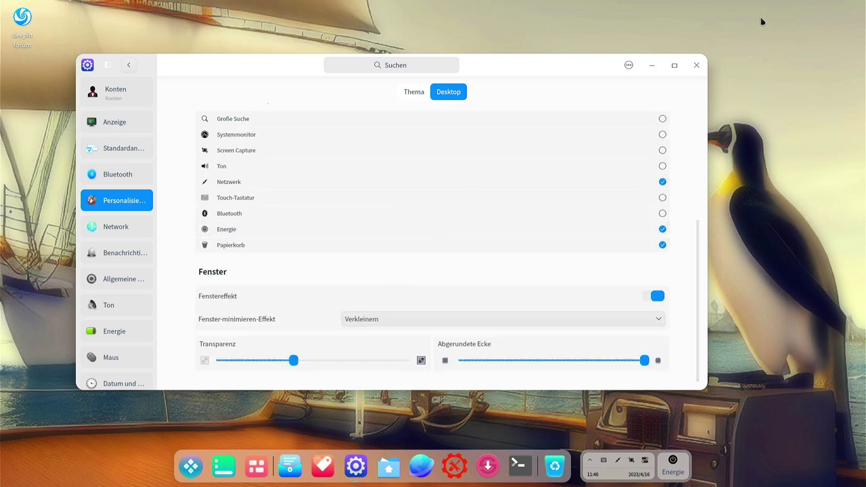
Switch the default boot entry to Debian GNU/Linux 11 and back to Deepin 23, toggling the boot theme
click(128, 66)
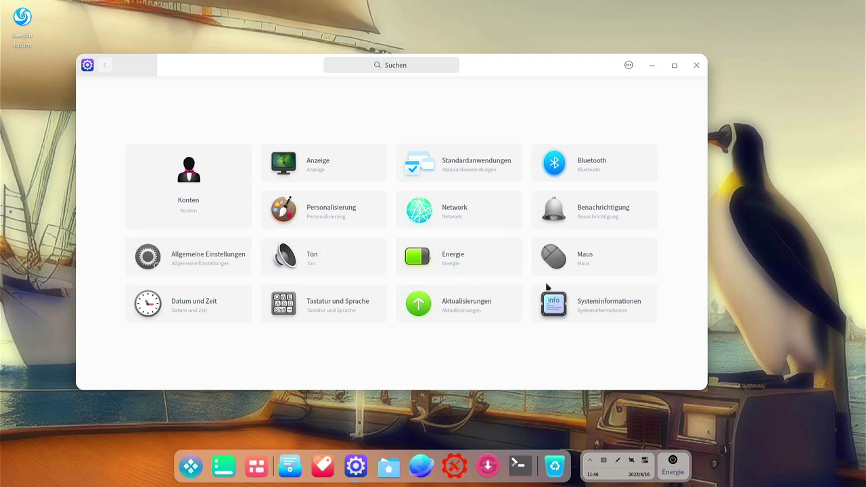
click(183, 257)
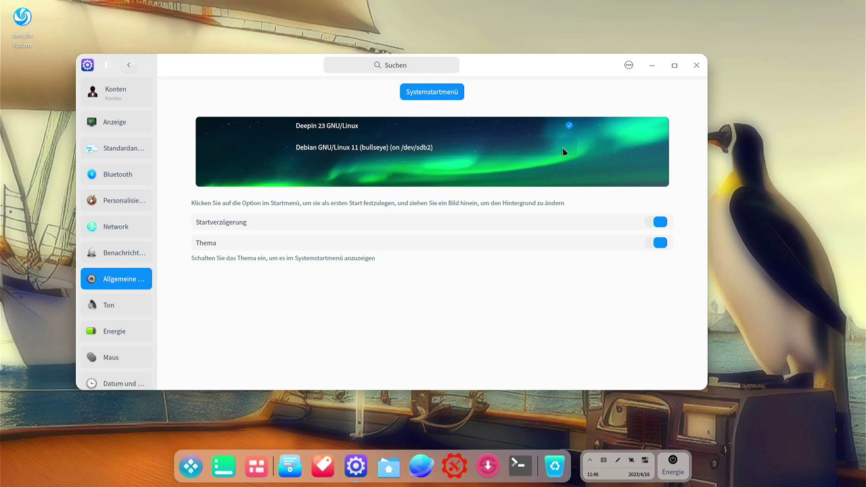
click(563, 149)
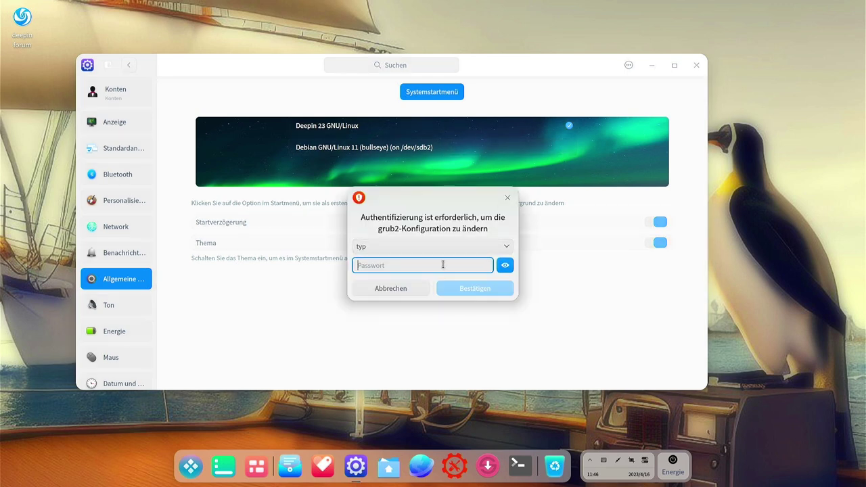
text(•)
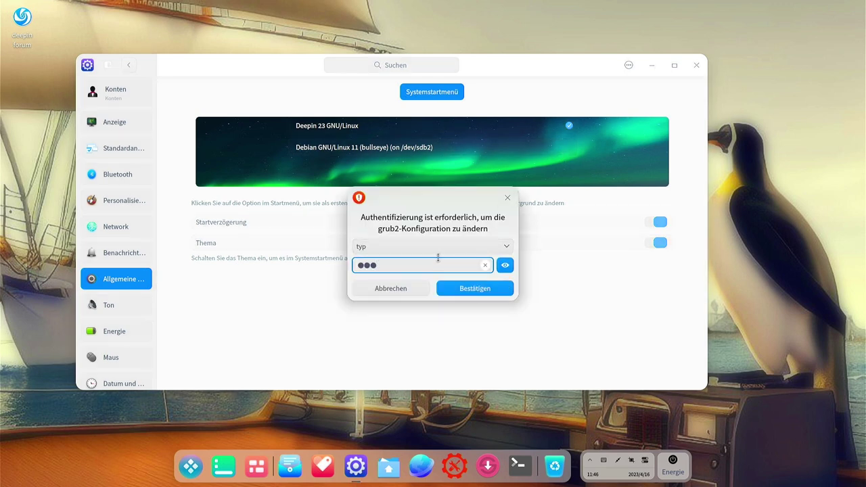
key(Return)
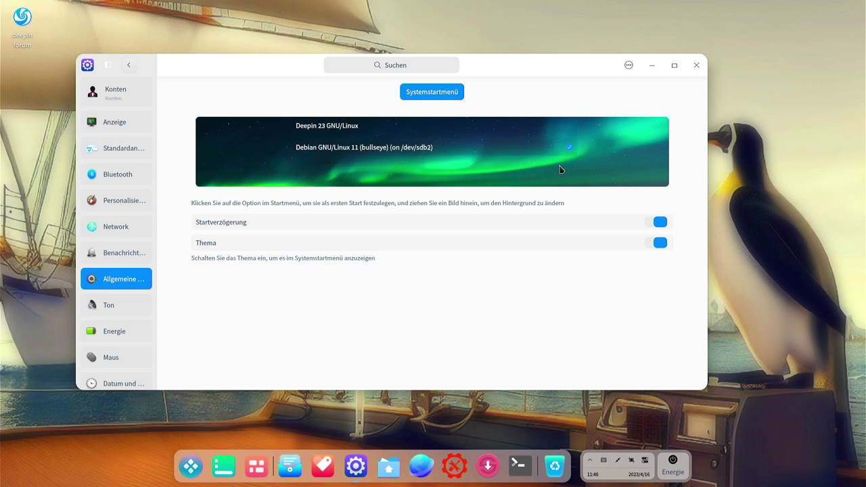
click(521, 136)
click(660, 243)
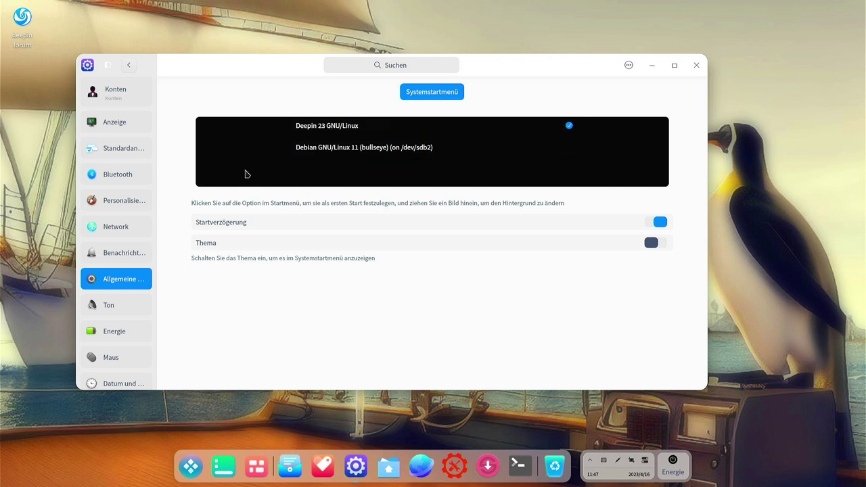
click(650, 243)
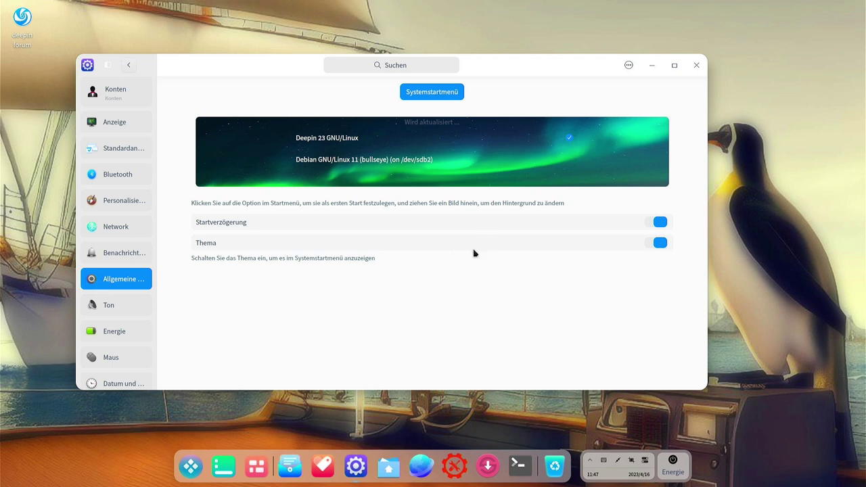
Check that the system update page reports up to date, then close the Control Center
click(126, 66)
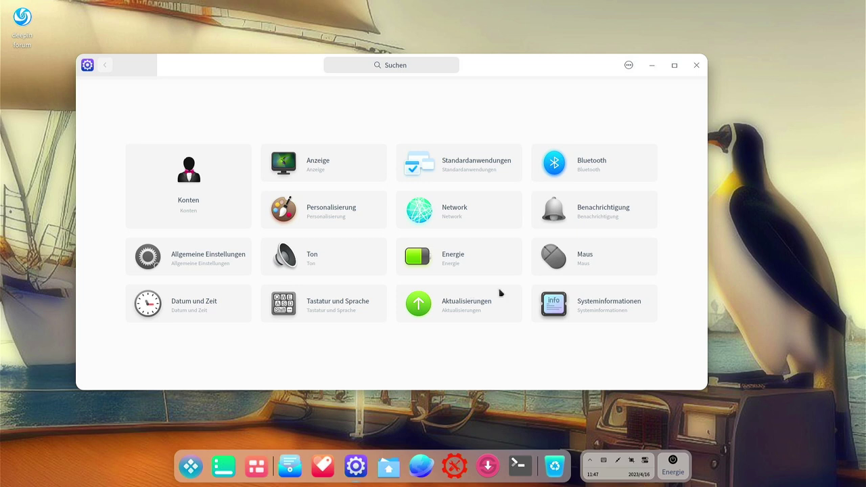
click(474, 314)
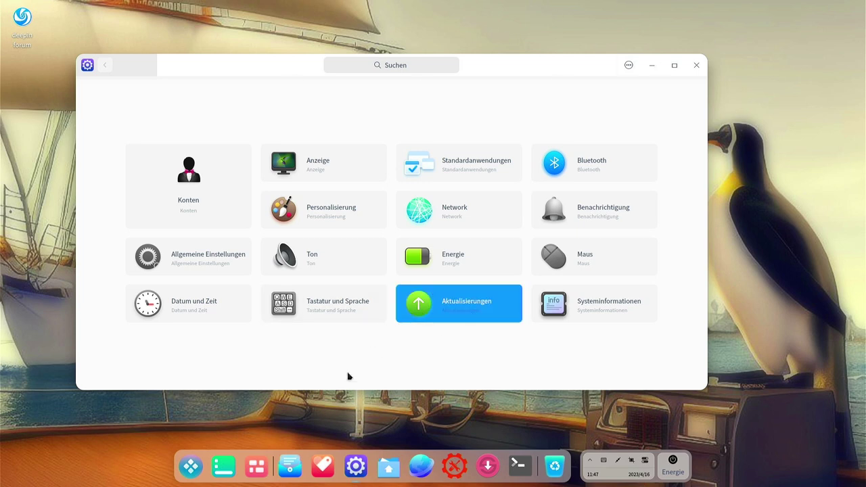
click(697, 66)
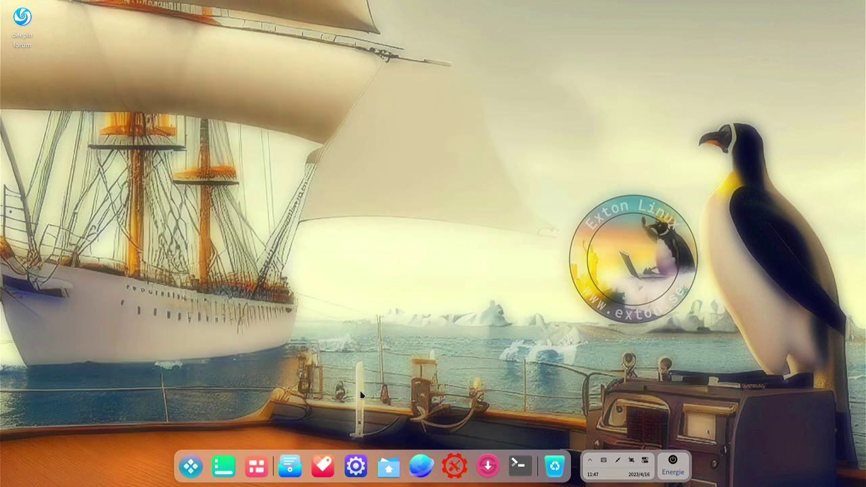
click(326, 465)
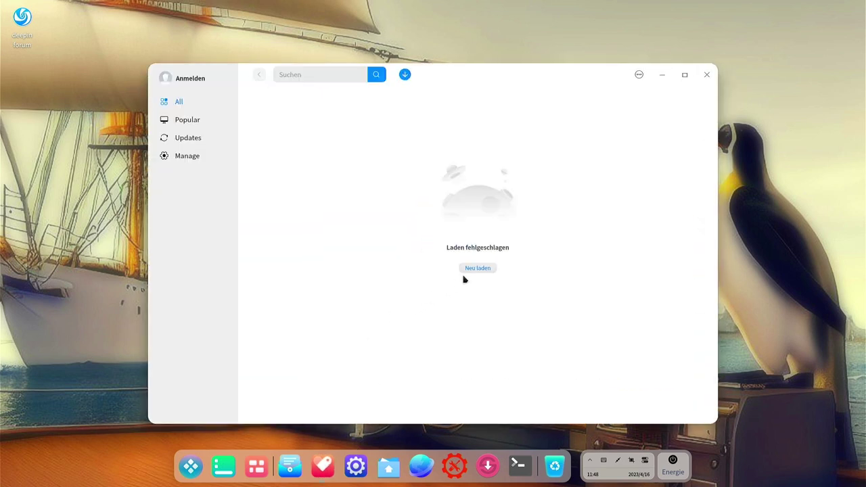
click(477, 268)
click(406, 77)
click(457, 94)
click(486, 270)
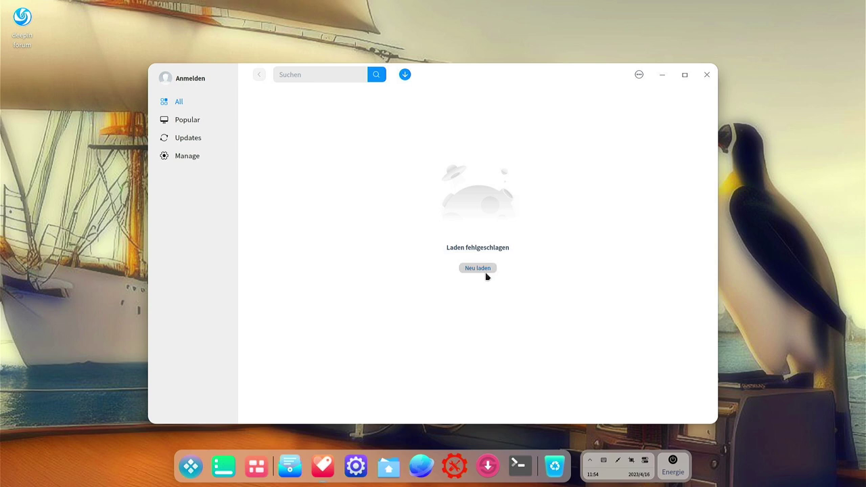
click(703, 80)
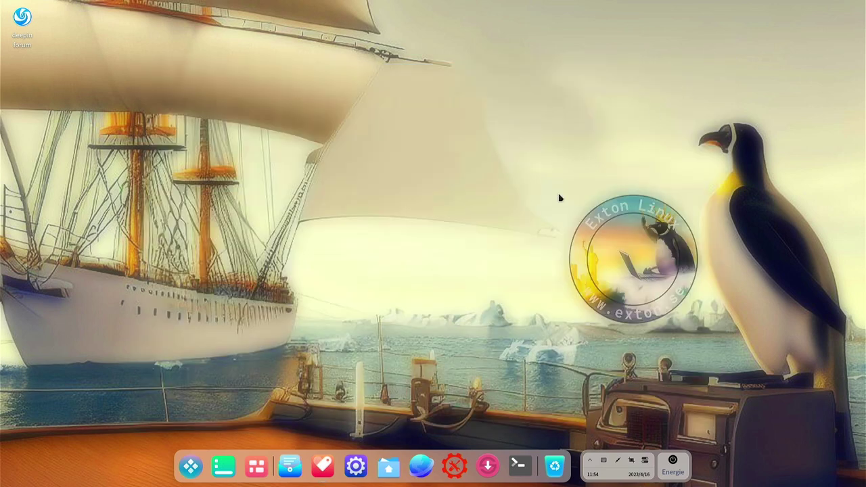
click(290, 466)
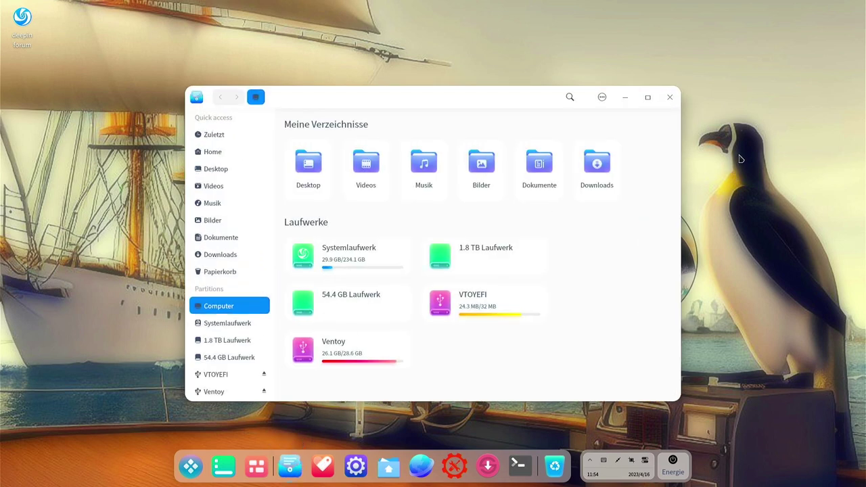
drag(438, 103, 315, 25)
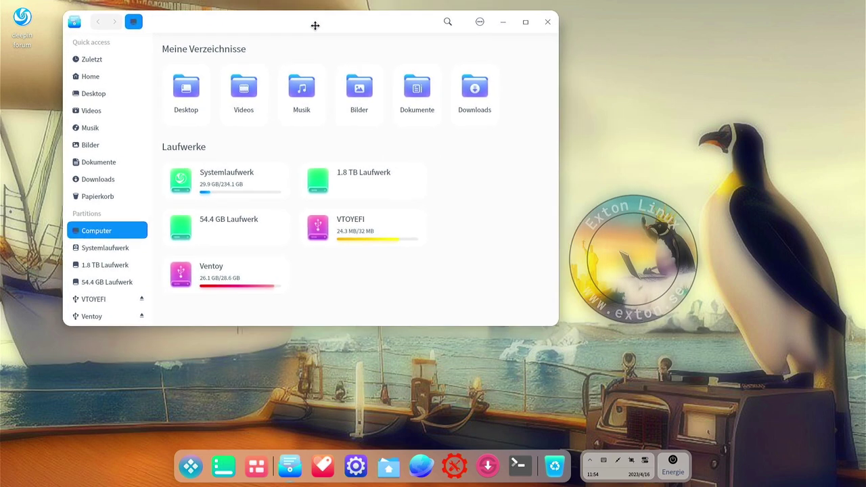
click(392, 474)
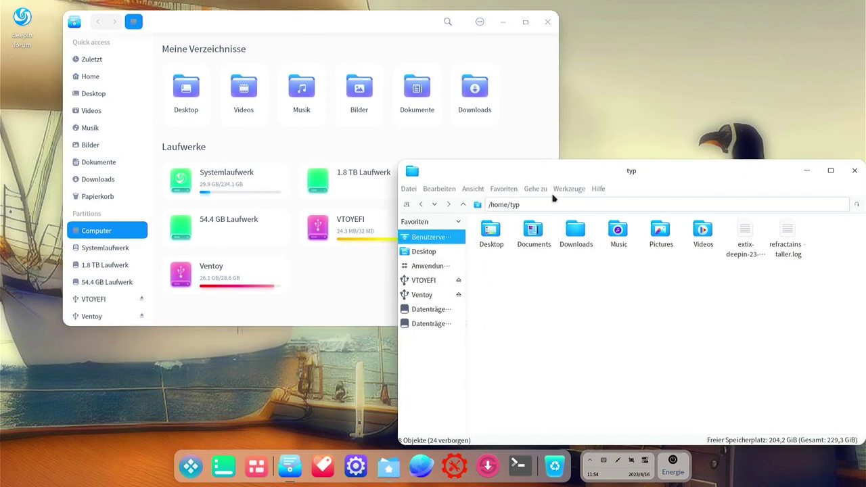
drag(644, 174, 589, 133)
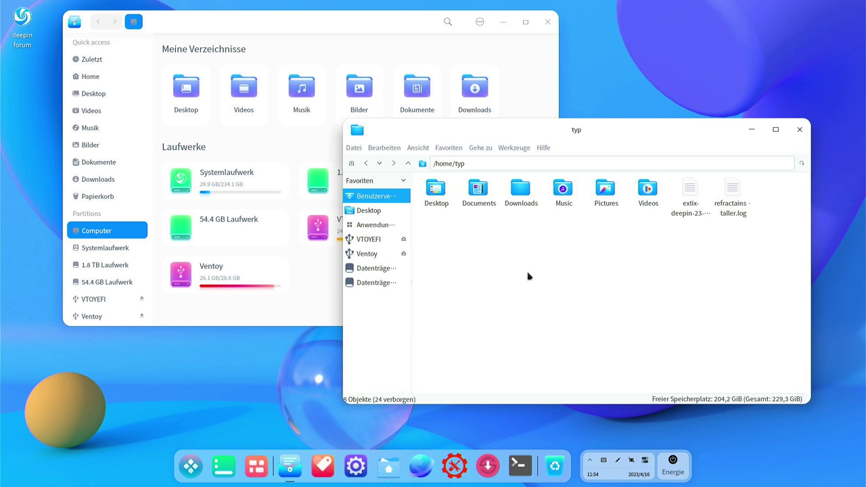
click(800, 130)
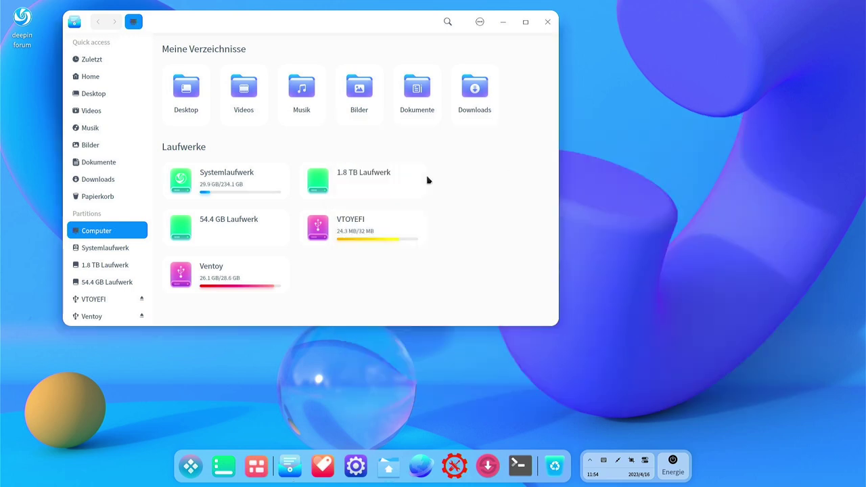
scroll(91, 175, down, 2)
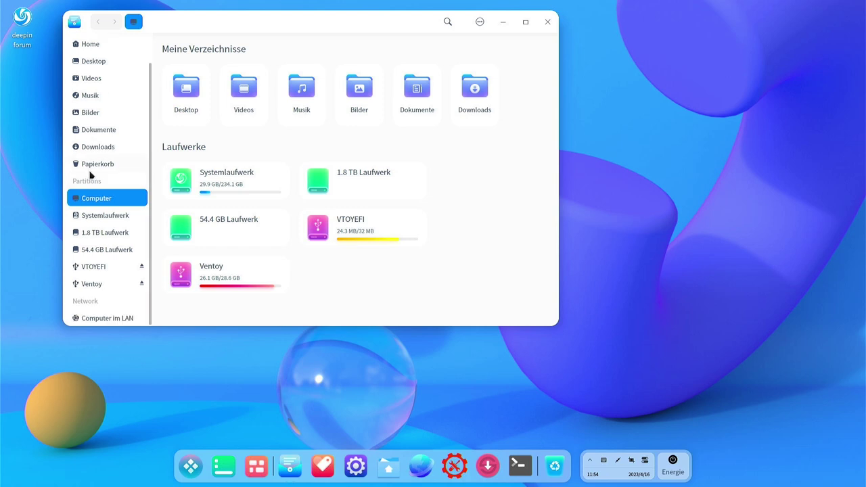
scroll(91, 176, up, 2)
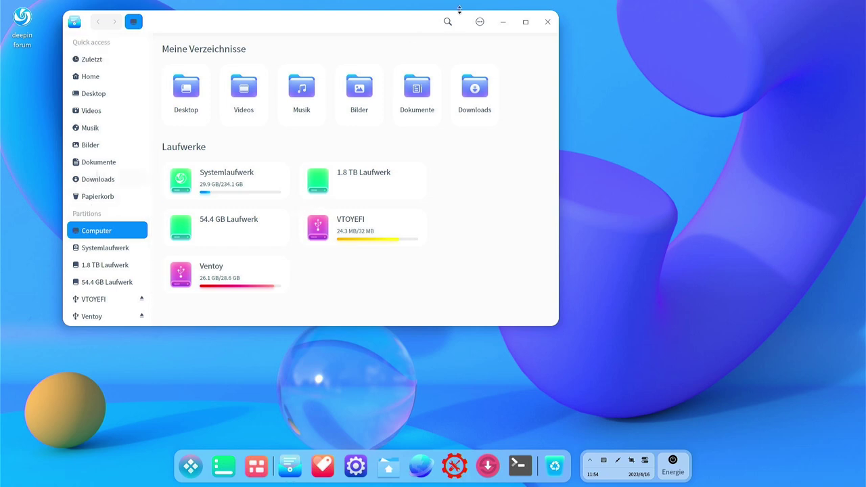
click(478, 22)
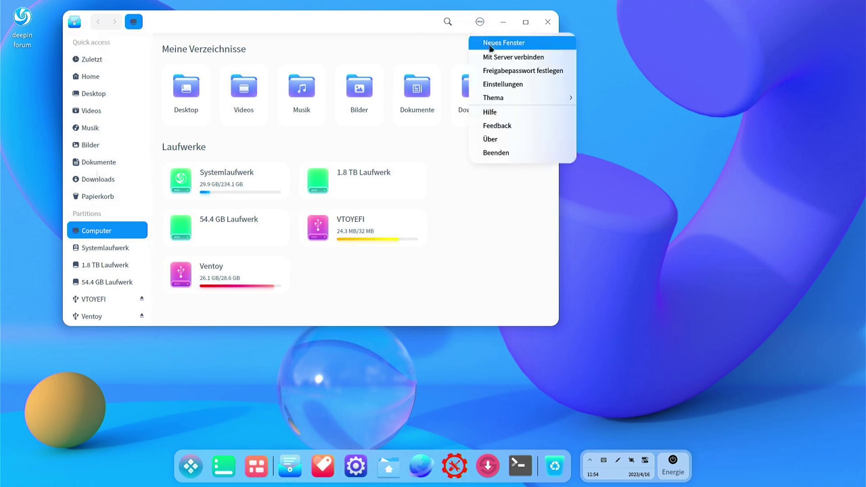
mouse_move(512, 102)
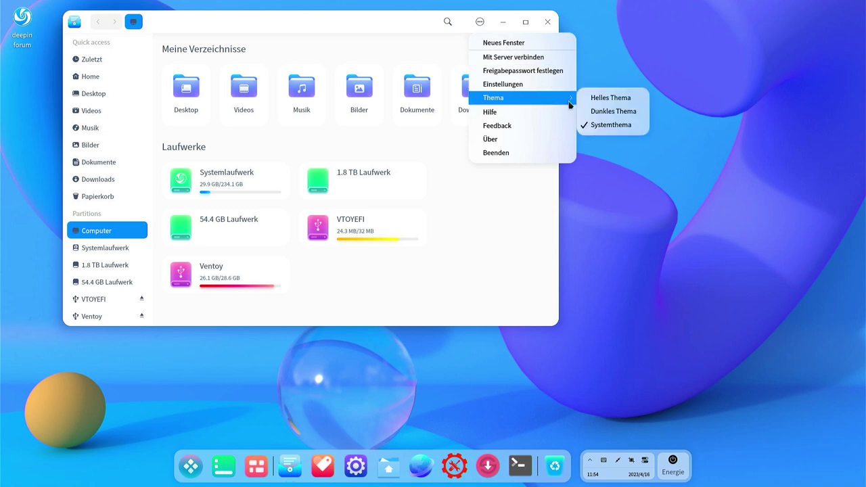
click(604, 112)
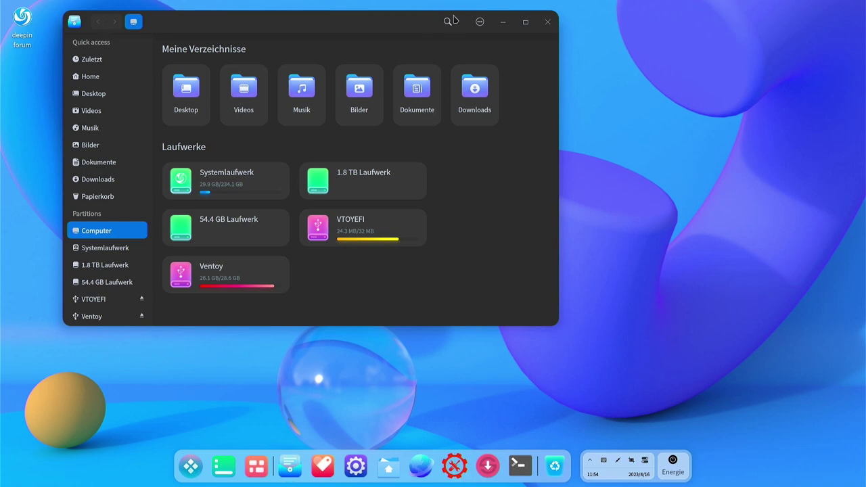
click(477, 22)
mouse_move(535, 99)
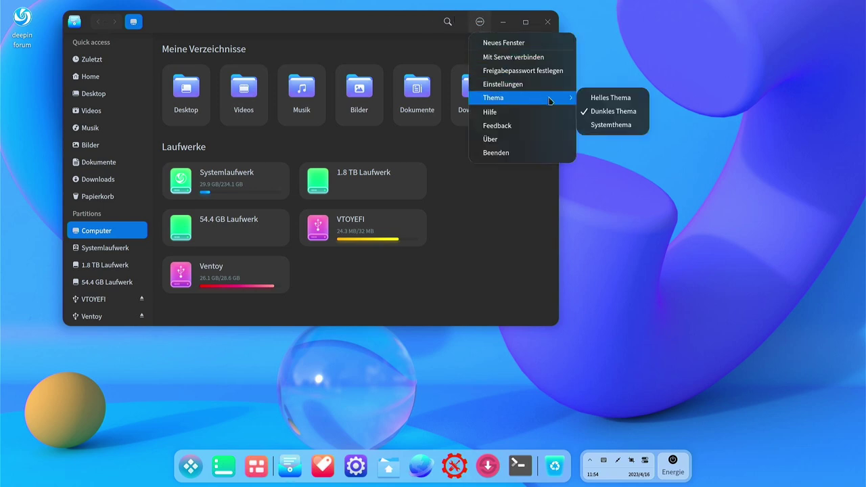
click(604, 125)
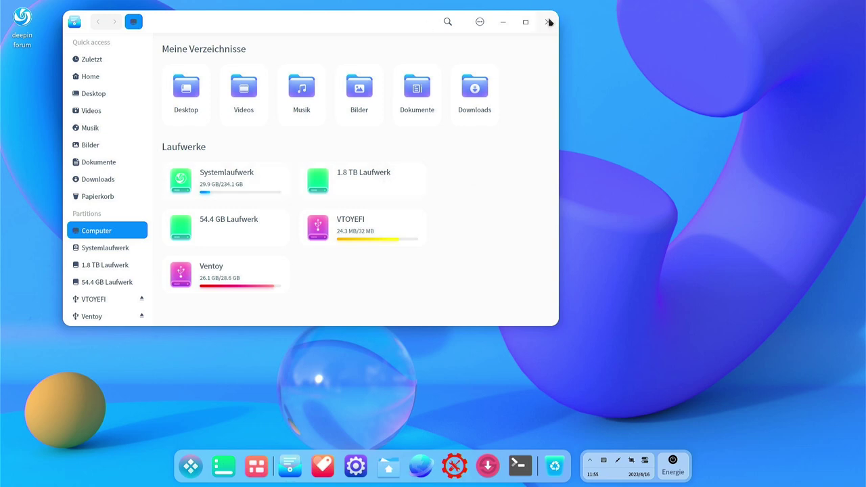
click(548, 23)
Return to the first workspace and apply the ship-and-penguin wallpaper from the desktop menu, then open the launcher
click(285, 460)
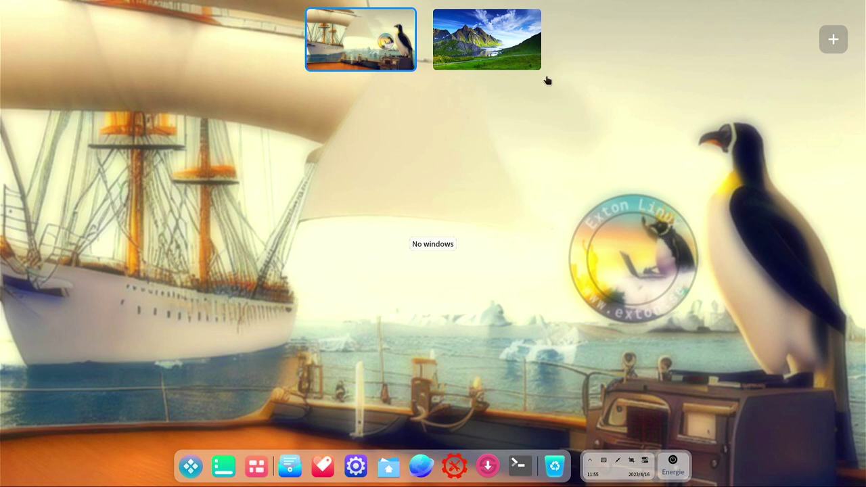
click(371, 29)
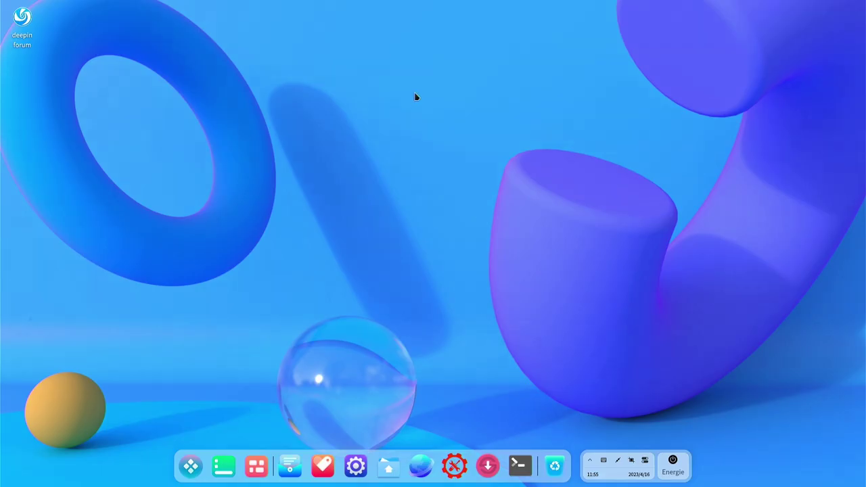
right_click(406, 224)
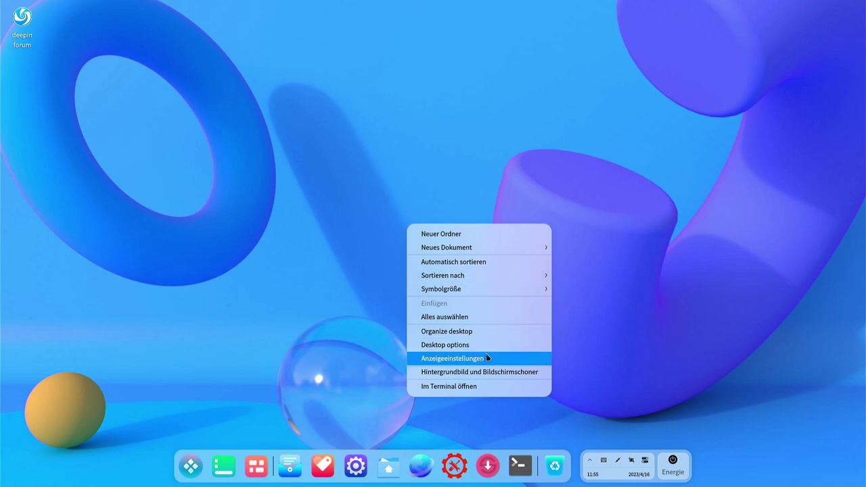
click(484, 374)
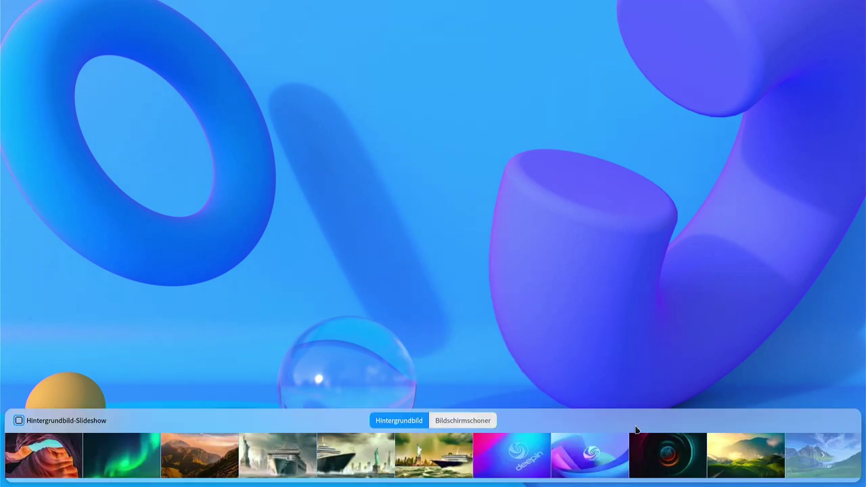
click(822, 453)
click(815, 455)
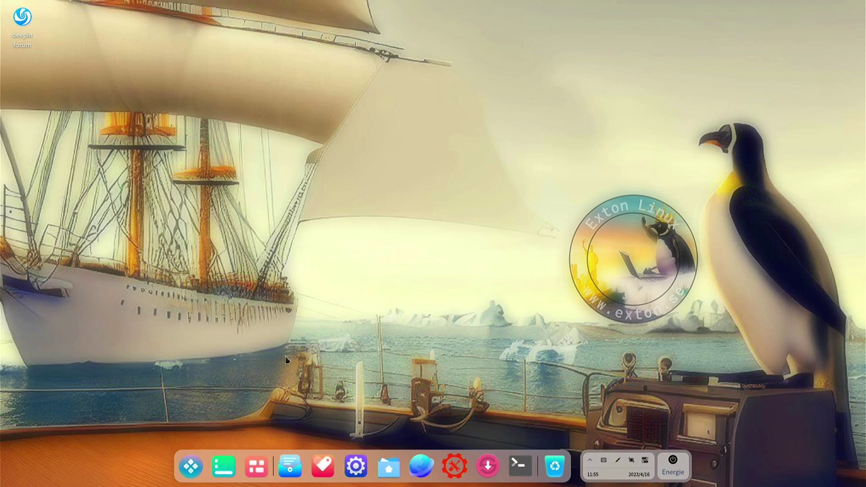
click(192, 466)
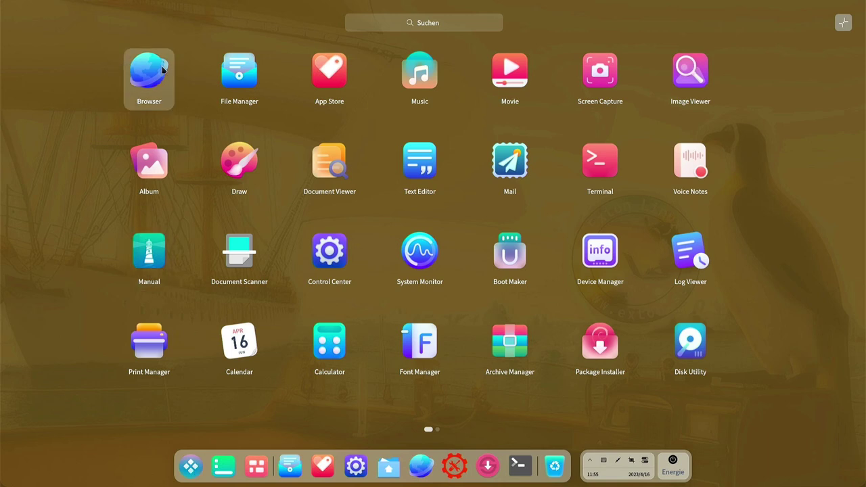
click(429, 73)
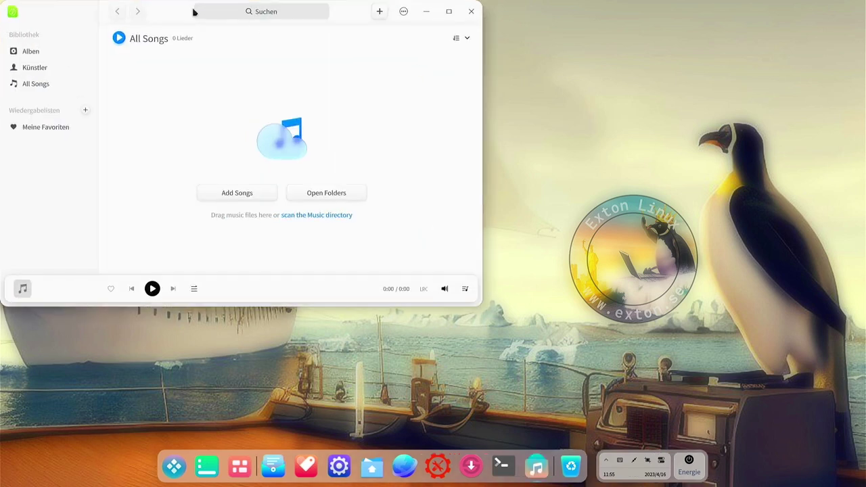
drag(180, 10, 286, 60)
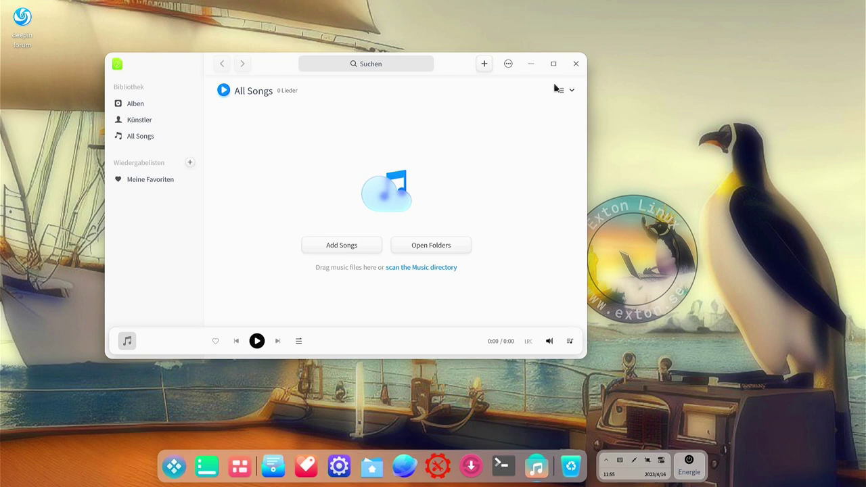
click(575, 65)
key(super)
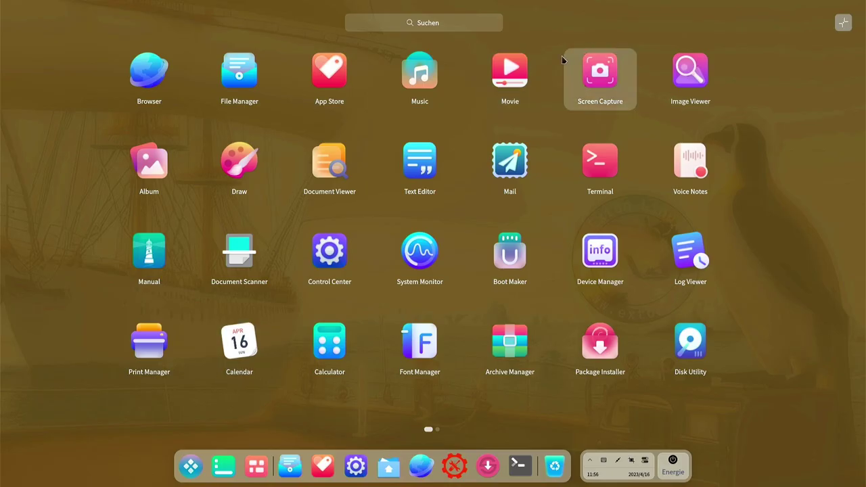
Start Deepin Movie and open the dde-introduction.mp4 video for playback
click(512, 72)
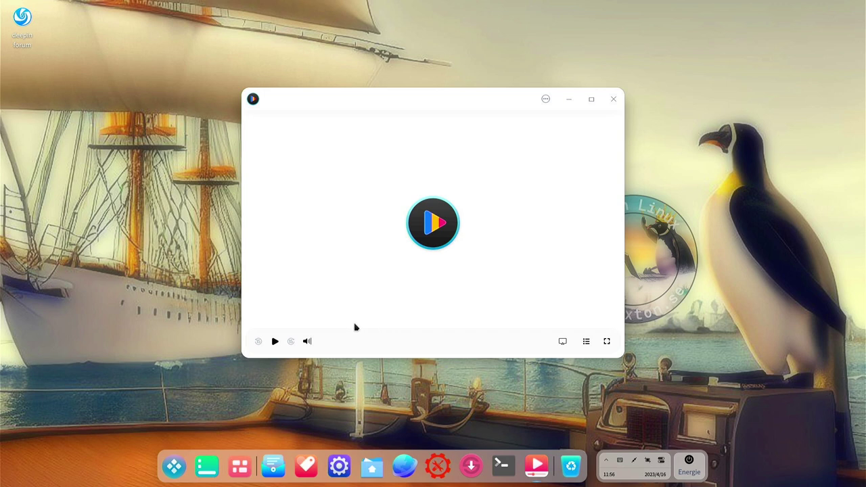
click(444, 215)
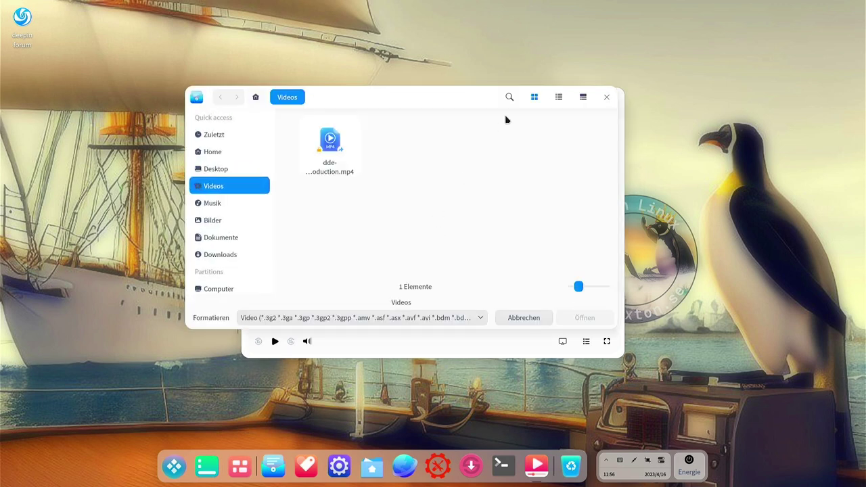
click(332, 161)
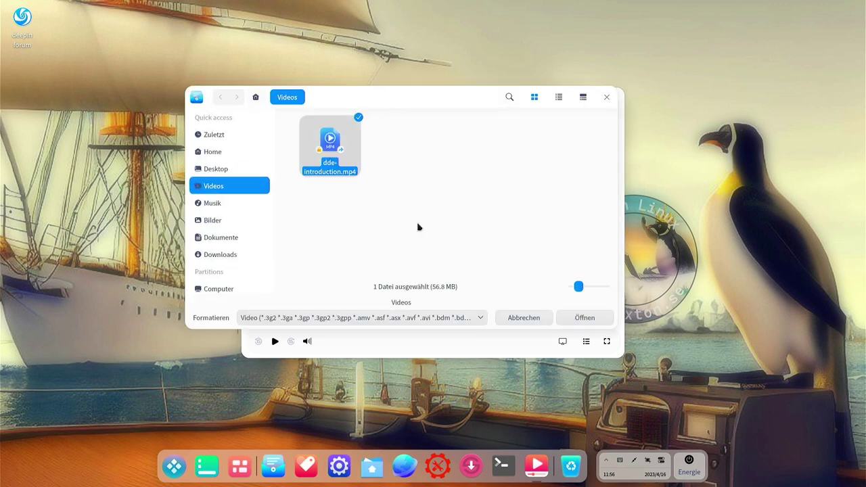
click(583, 319)
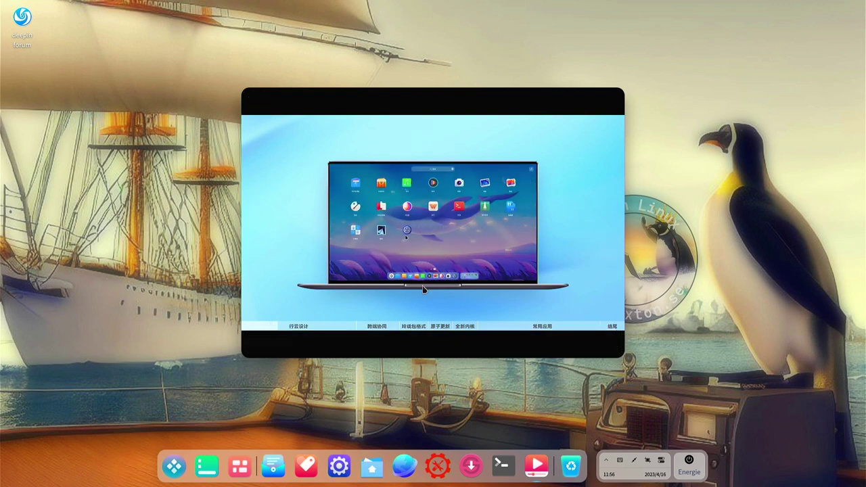
Skip ahead to about 00:42, then close the player and open the app grid
mouse_move(424, 287)
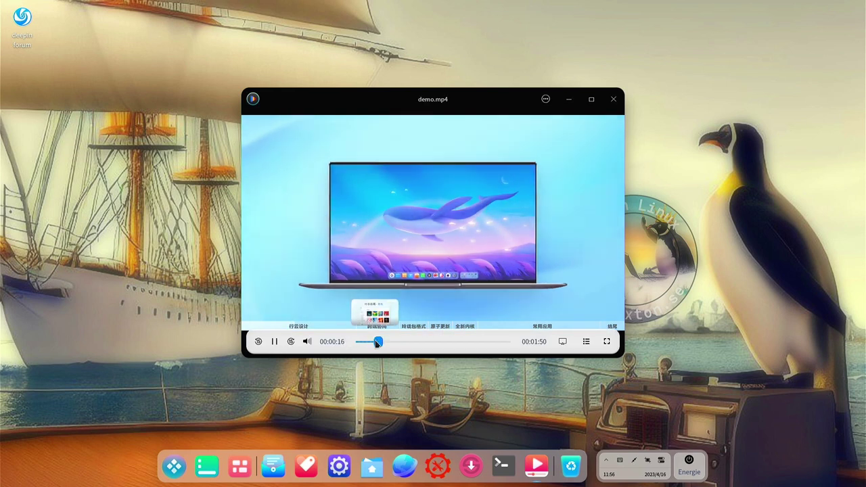
drag(377, 342, 415, 344)
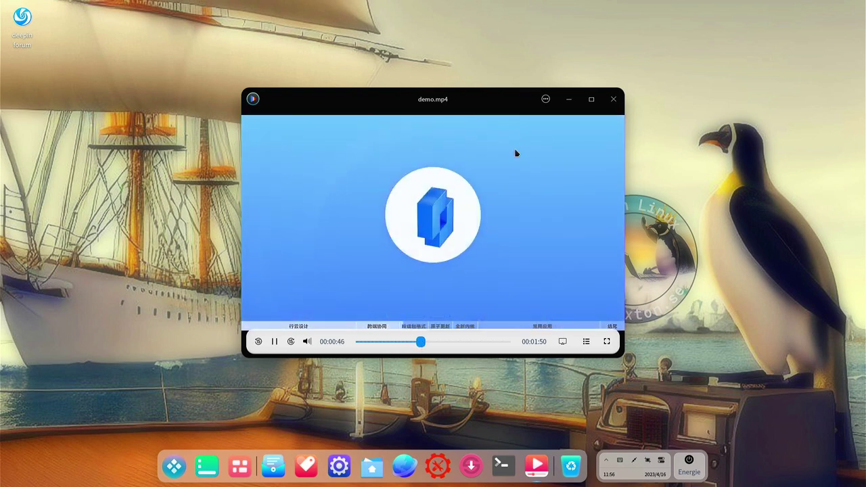
click(613, 100)
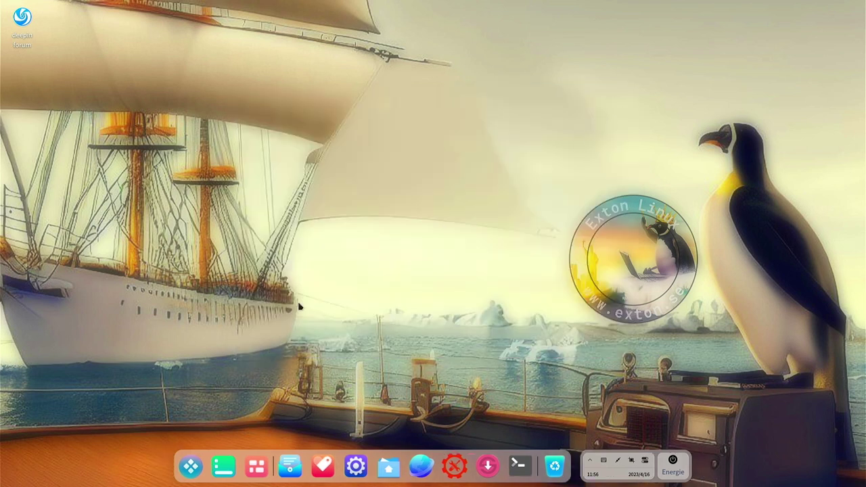
click(191, 466)
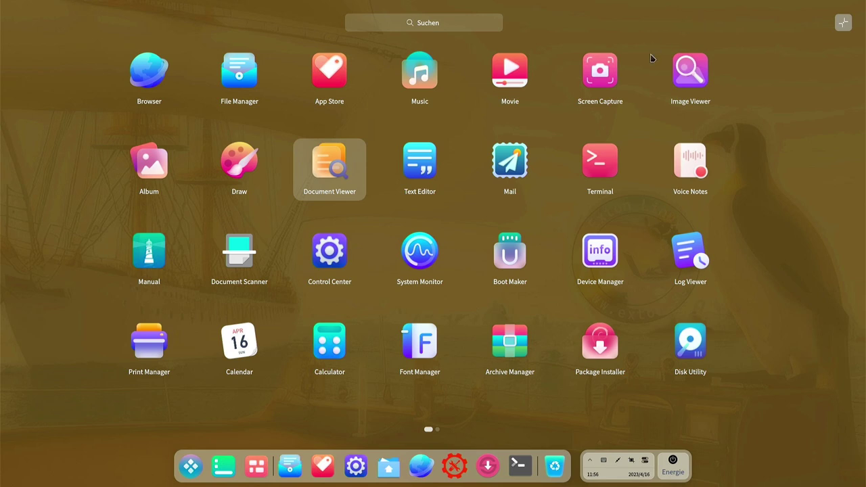
Launch Deepin Draw, drag a selection on the blank Unbenannt canvas, then close the app
click(234, 175)
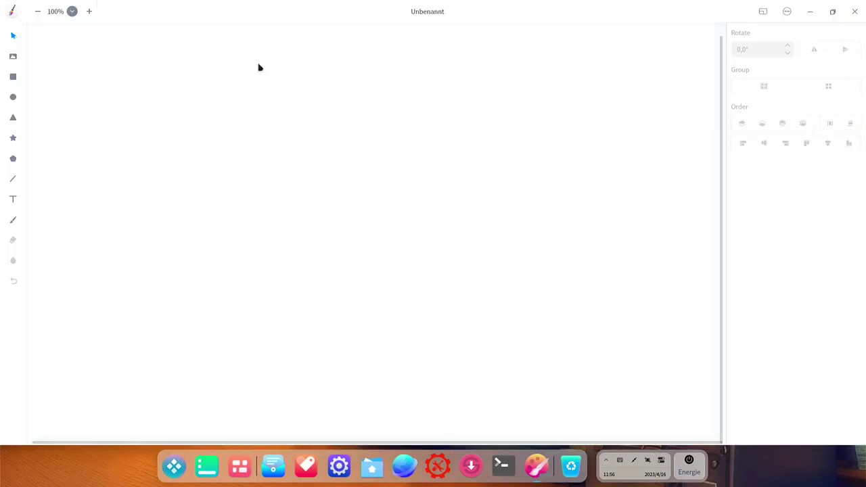
drag(131, 224, 430, 265)
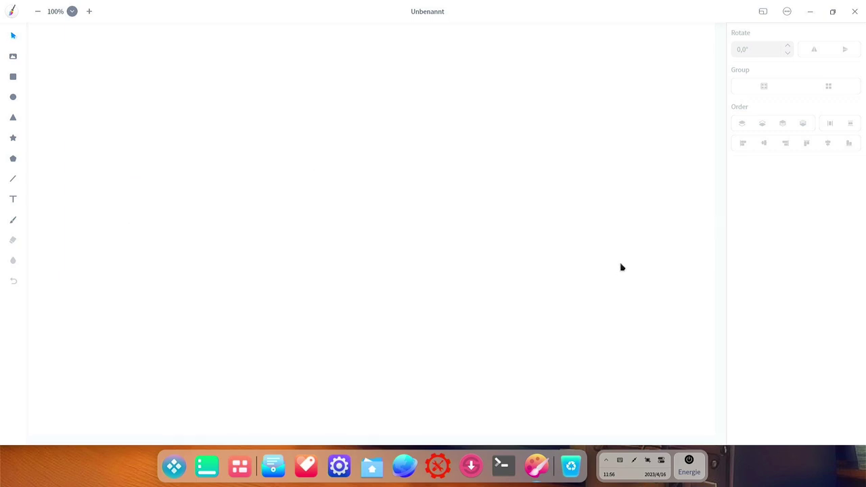
click(854, 12)
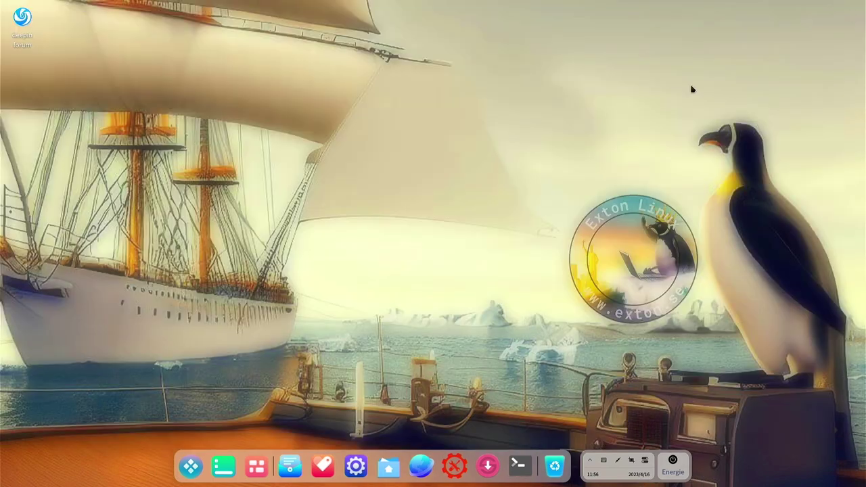
Launch Deepin Terminal, move it to the top-left and glance at its options menu
click(191, 467)
click(419, 187)
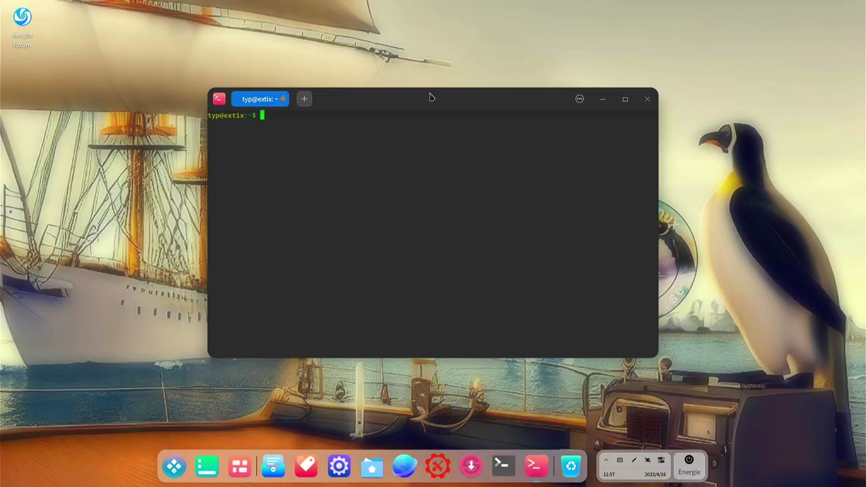
drag(427, 102, 310, 35)
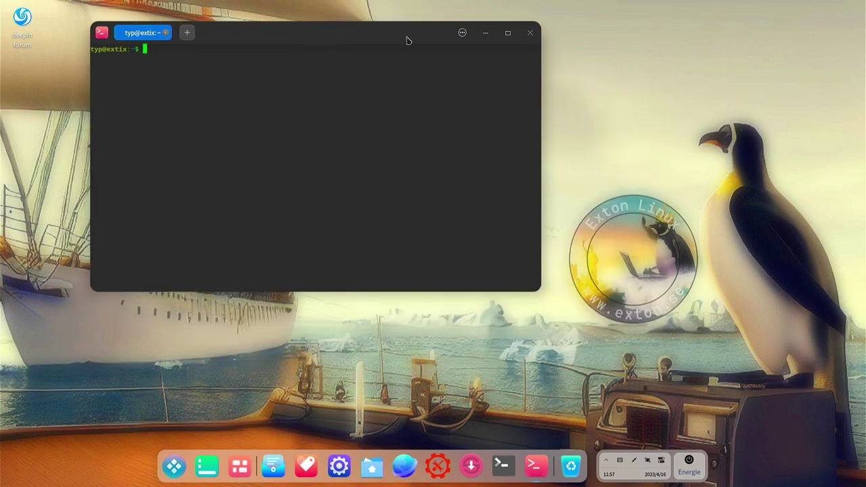
click(460, 33)
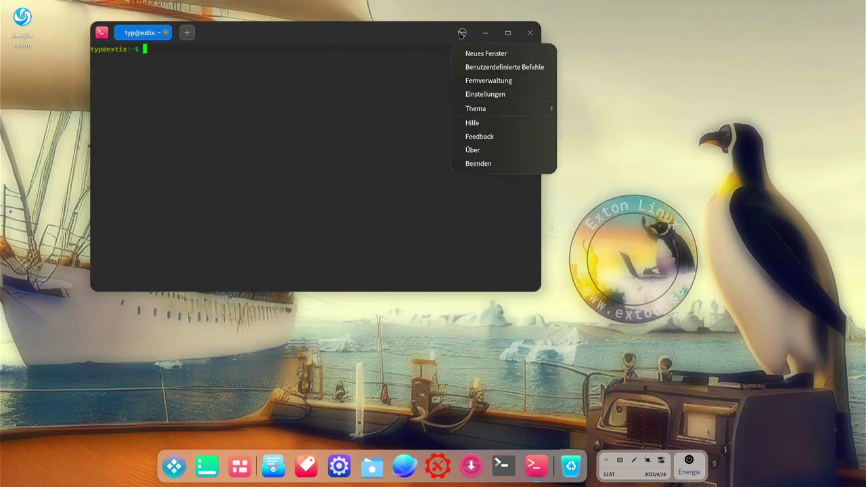
click(476, 163)
Open a second terminal from the dock, close it, and erase stray characters at the prompt
click(511, 466)
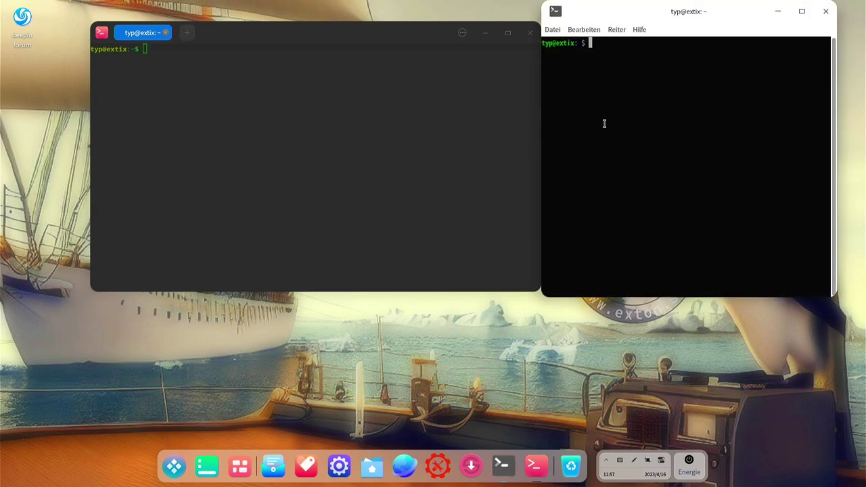
click(270, 172)
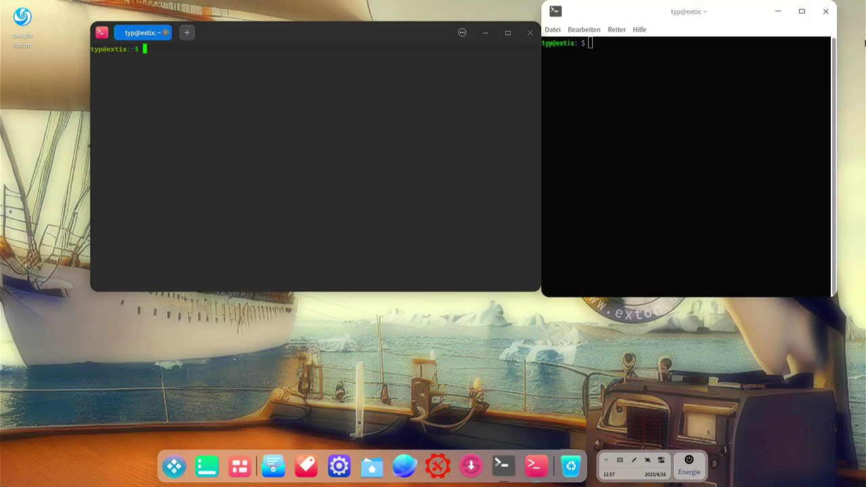
click(826, 11)
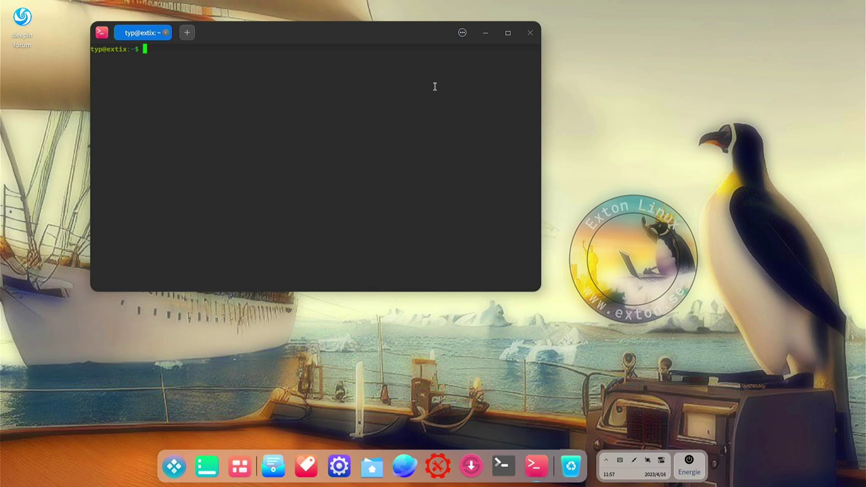
text(++)
key(BackSpace)
key(BackSpace)
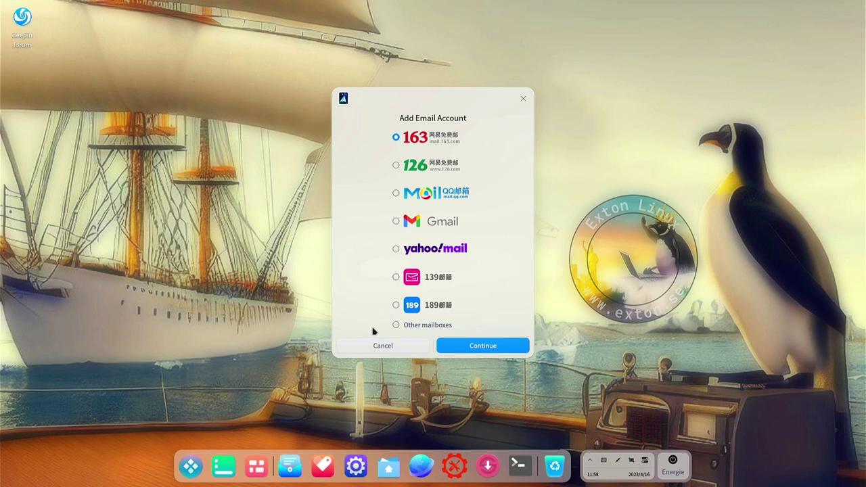
Cancel Deepin Mail's Add Email Account dialog without adding an account
click(357, 347)
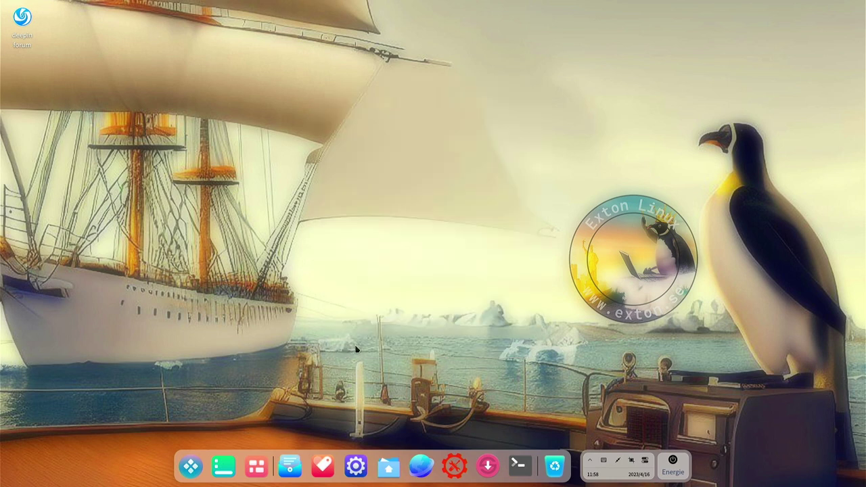
Launch Deepin Manual from the Launcher and scroll down through the Anwendungen help tiles
click(188, 472)
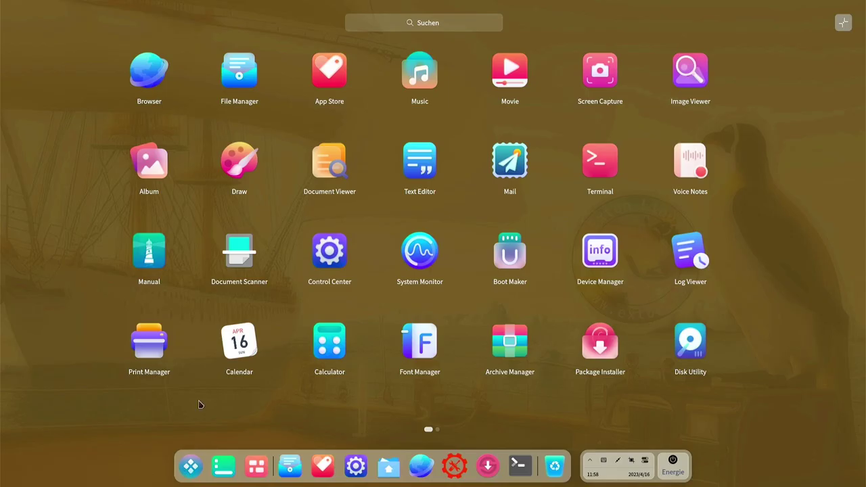
click(157, 270)
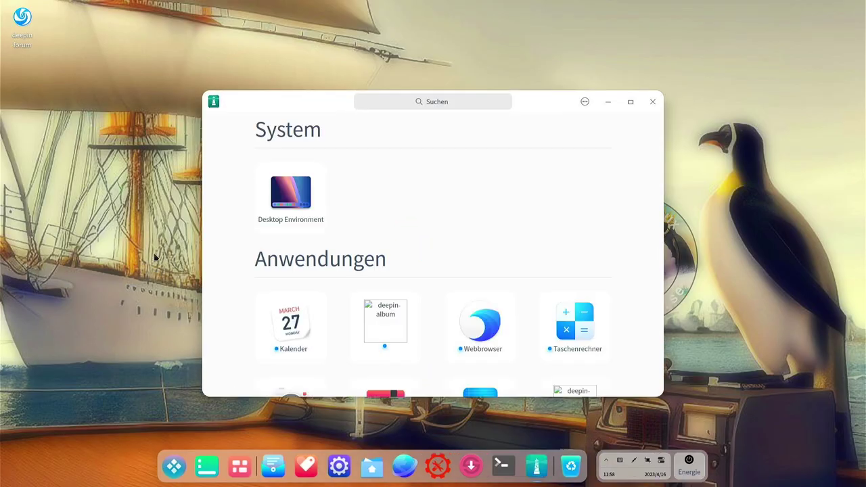
scroll(506, 193, down, 3)
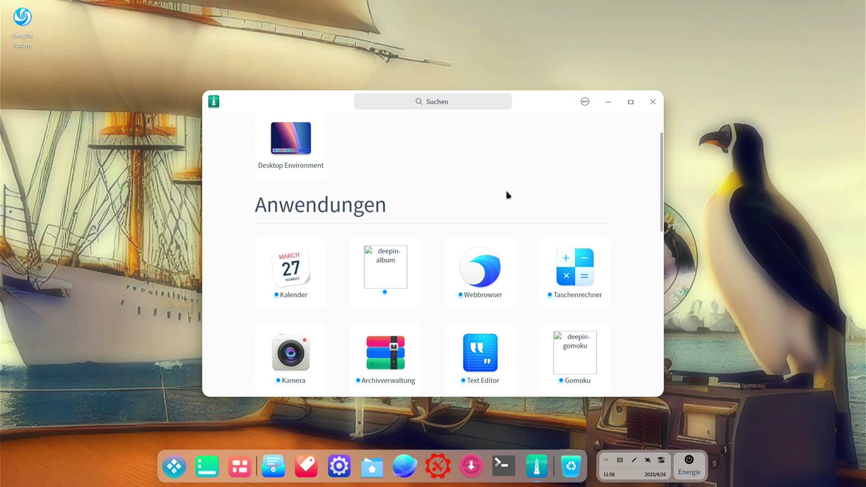
scroll(507, 197, down, 2)
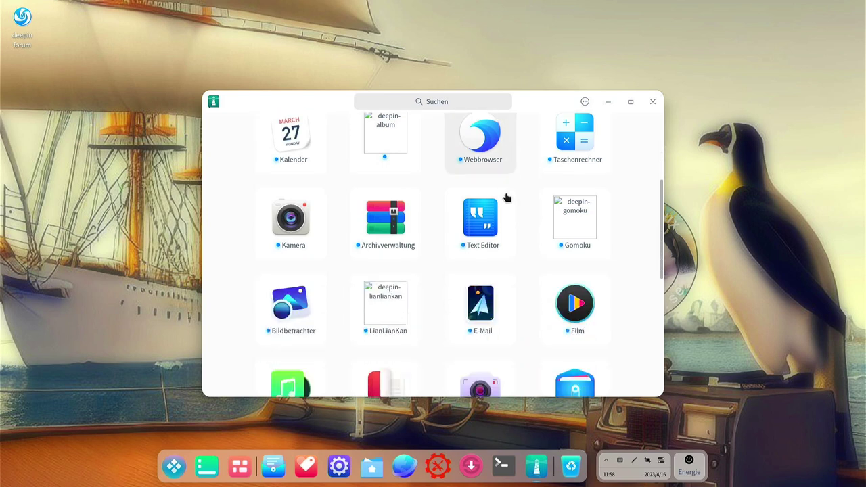
scroll(506, 197, down, 2)
scroll(506, 197, down, 1)
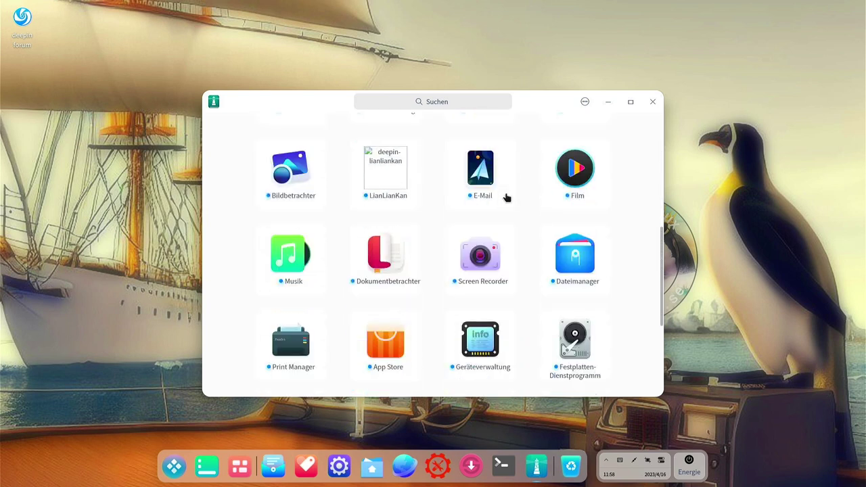
scroll(506, 197, down, 2)
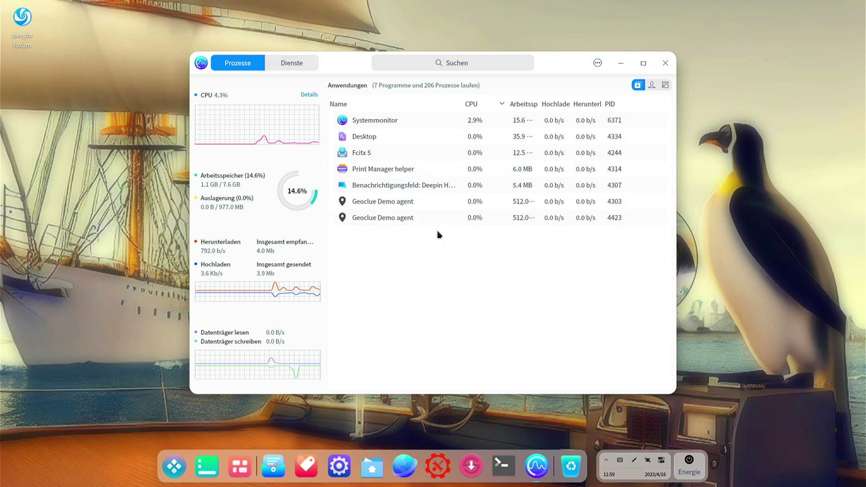
Look through the system services list on the Dienste tab
click(292, 65)
scroll(611, 242, down, 10)
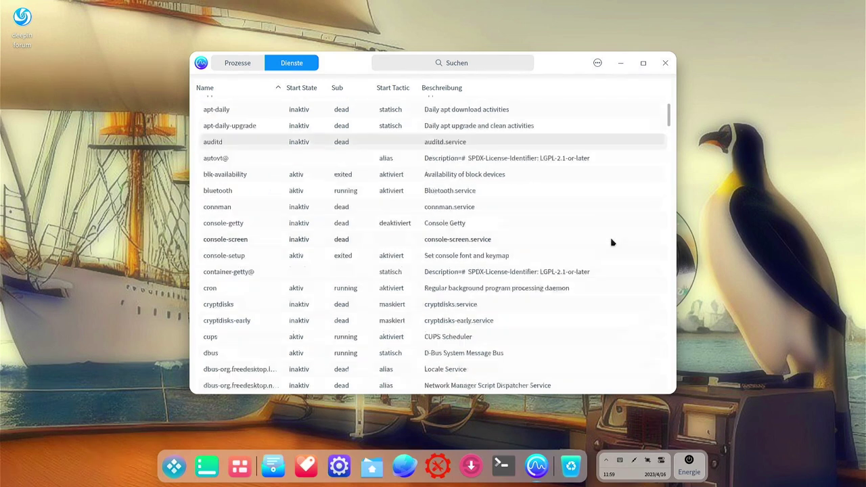
scroll(528, 157, up, 10)
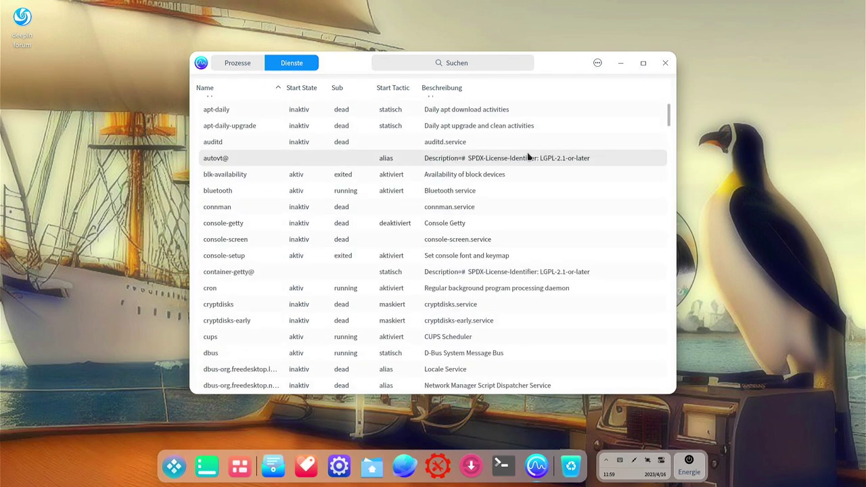
On Prozesse, select the Print Manager process, toggle all-processes versus applications view, then close System Monitor
click(243, 64)
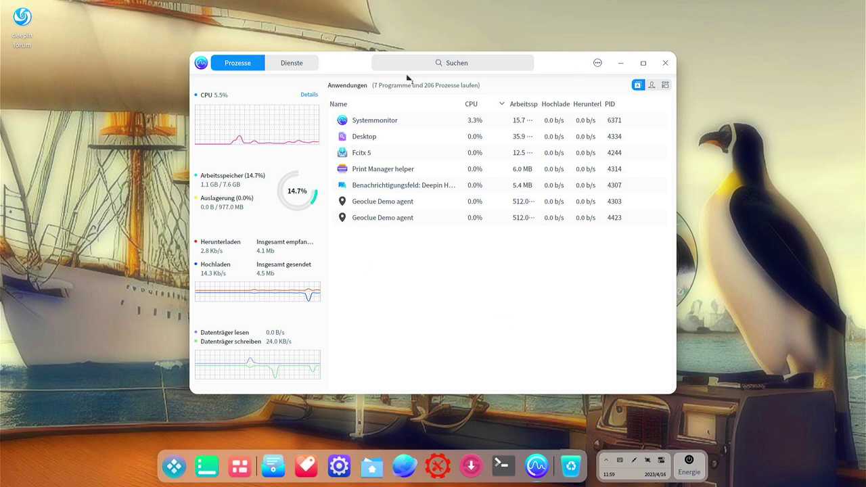
click(458, 164)
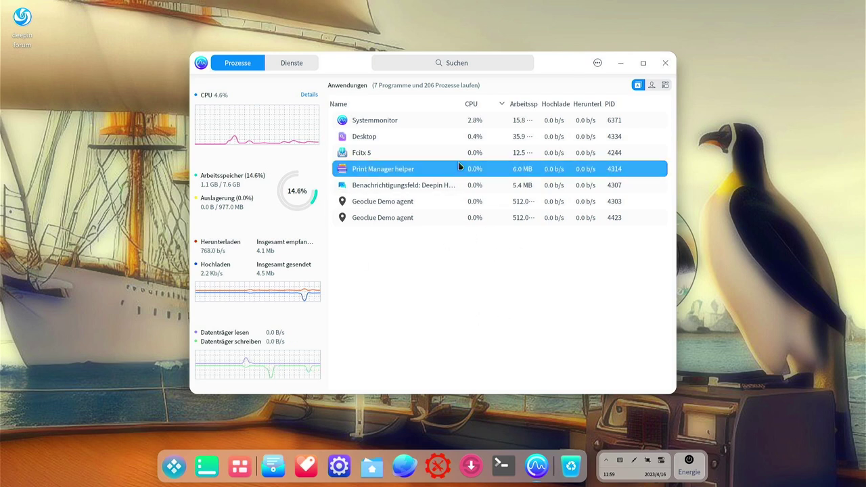
click(665, 84)
click(637, 85)
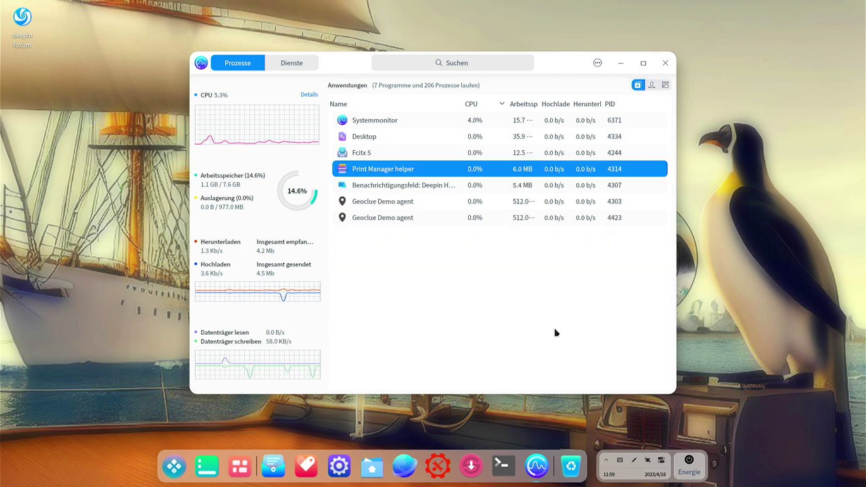
click(665, 63)
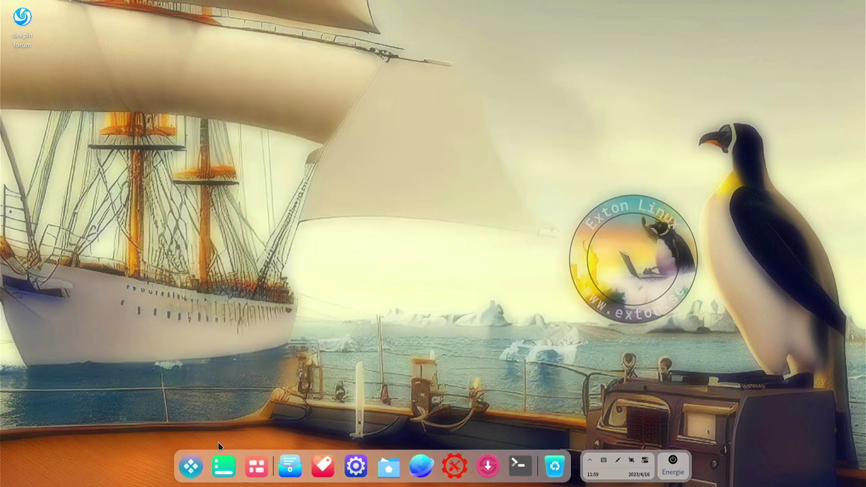
Launch Deepin Boot Maker to its ISO-Abbild auswählen screen, then close it
click(191, 465)
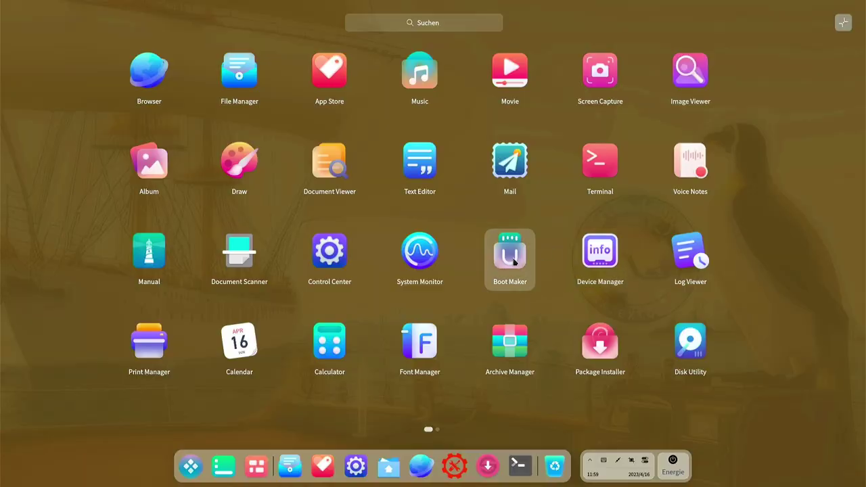
click(513, 263)
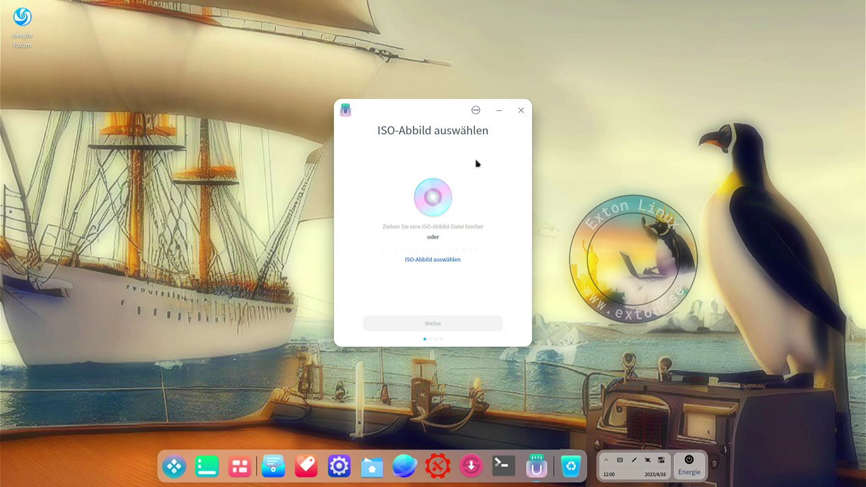
click(520, 111)
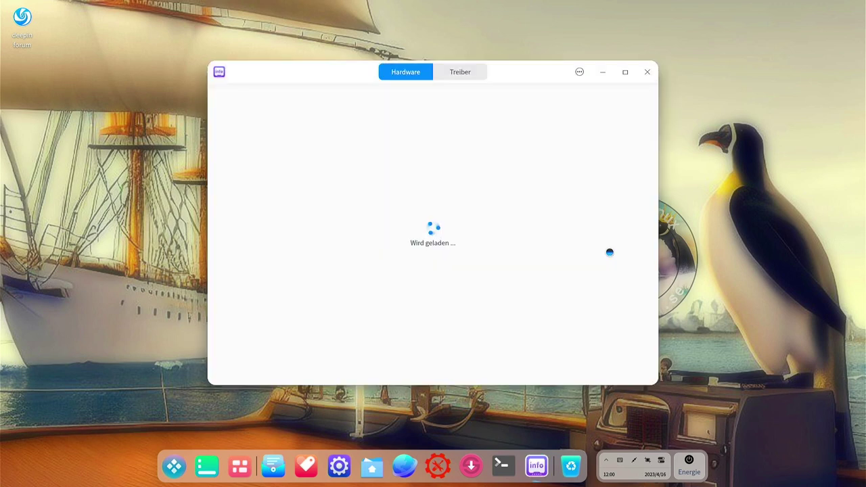
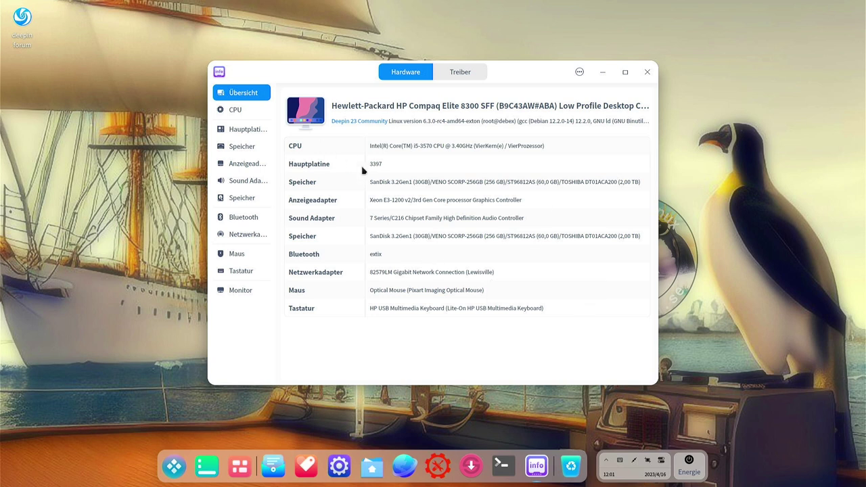
Browse the CPU and motherboard (Hauptplatine) details in Device Manager
click(230, 112)
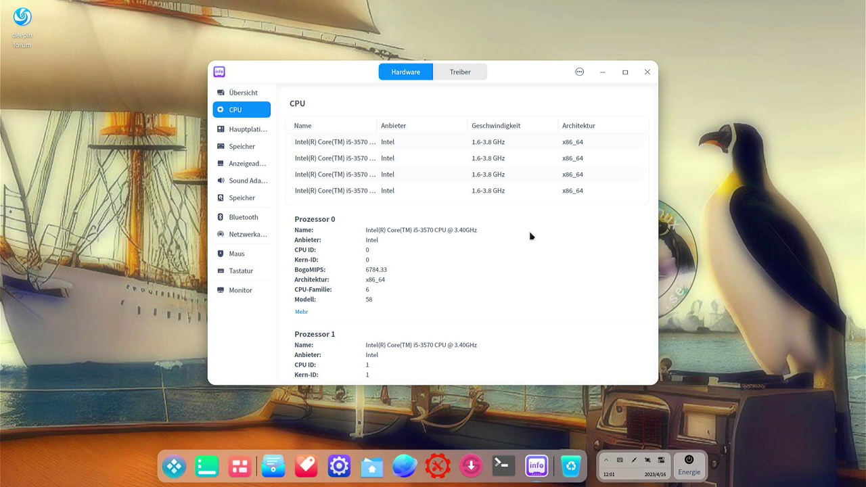
scroll(523, 255, down, 3)
scroll(522, 255, down, 2)
scroll(507, 250, up, 5)
click(250, 132)
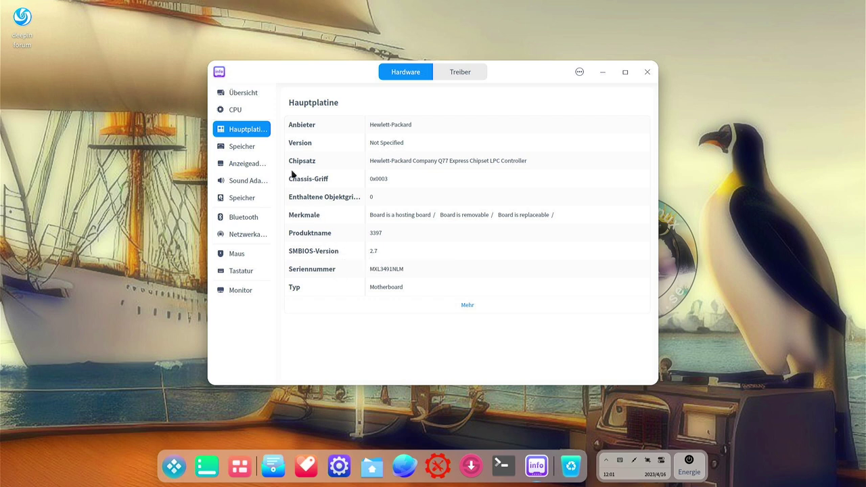
Review the storage drives, then close Device Manager and bring up the launcher
click(230, 149)
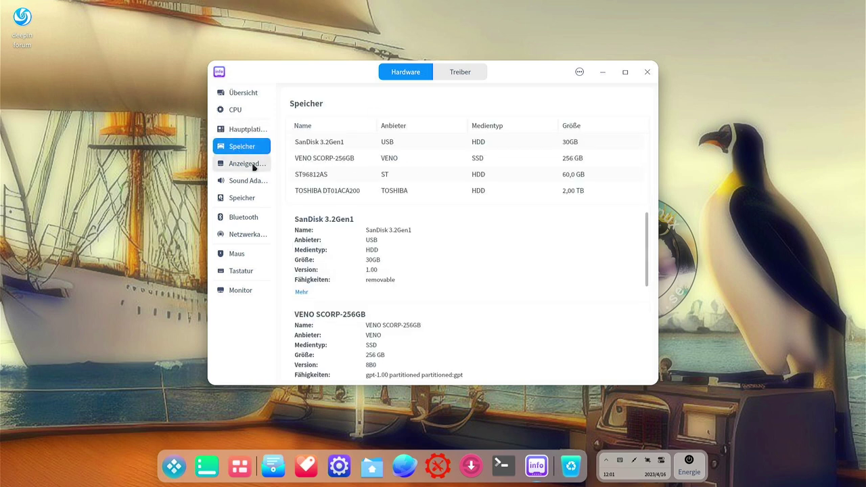
scroll(480, 276, down, 3)
scroll(480, 277, up, 3)
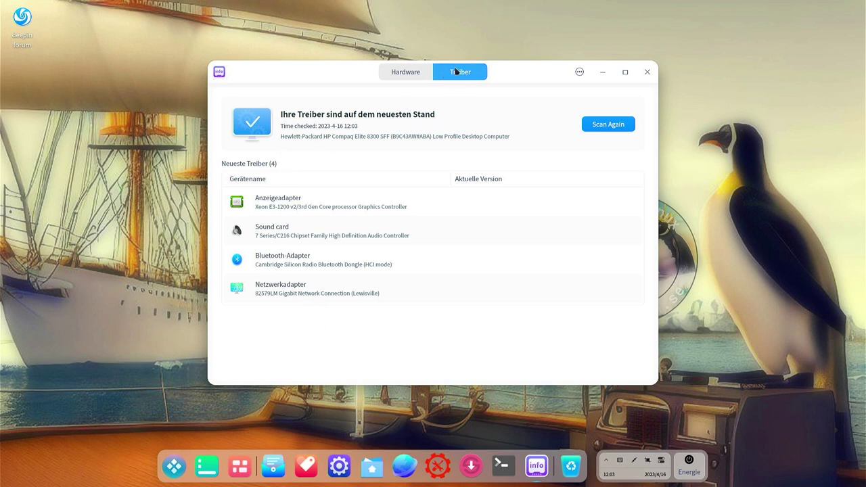
key(alt+F4)
key(super)
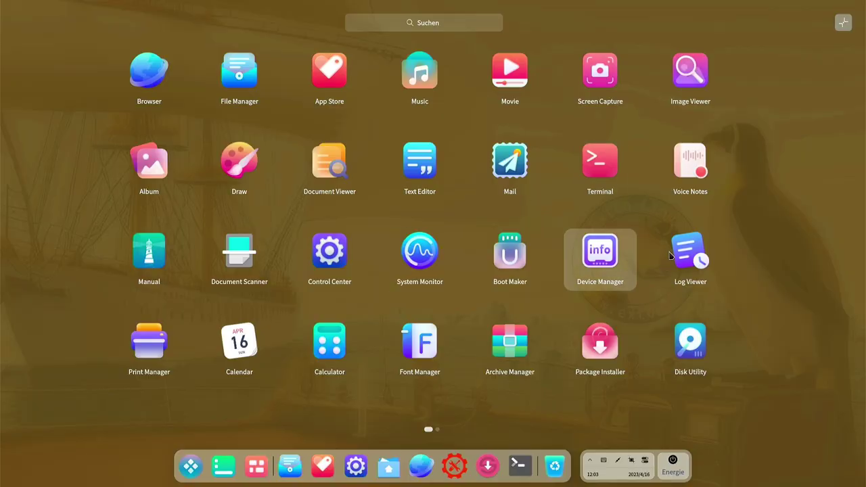
Launch Log Viewer maximized and view the Xorg, dpkg and application logs
click(690, 252)
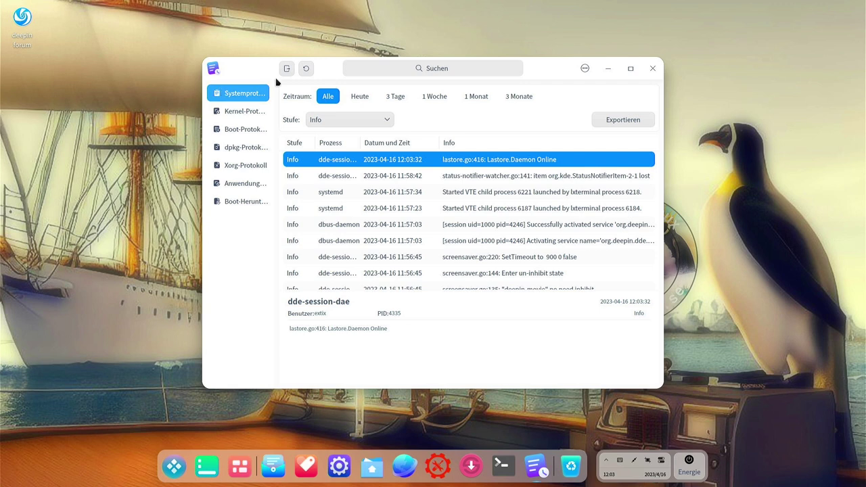
click(630, 69)
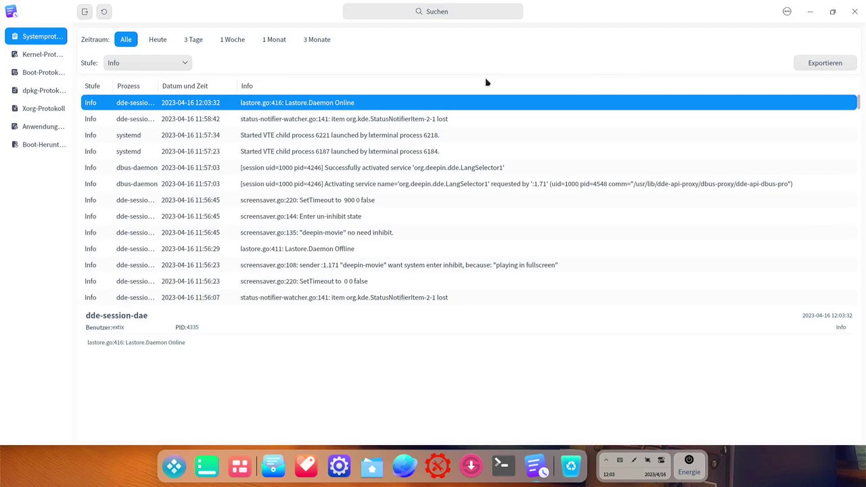
click(38, 109)
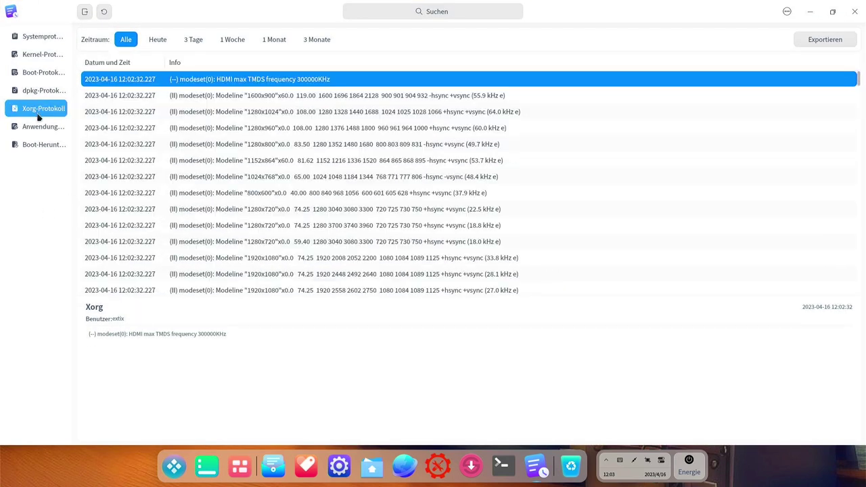
click(32, 89)
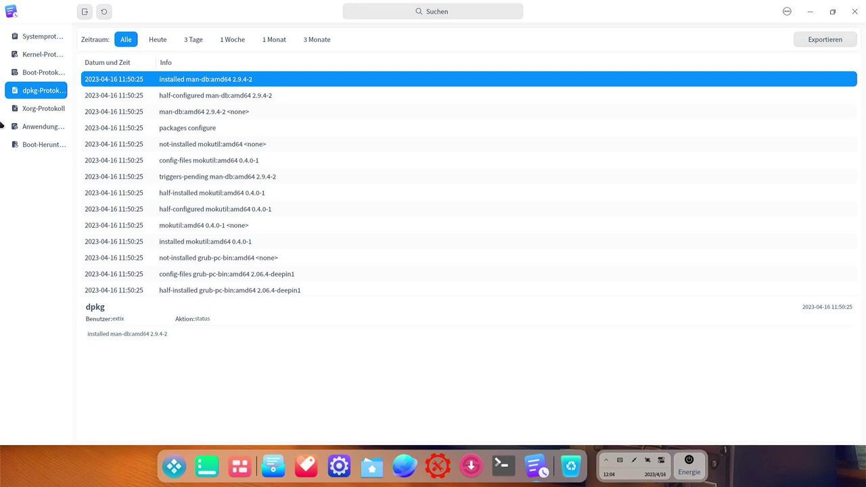
click(41, 127)
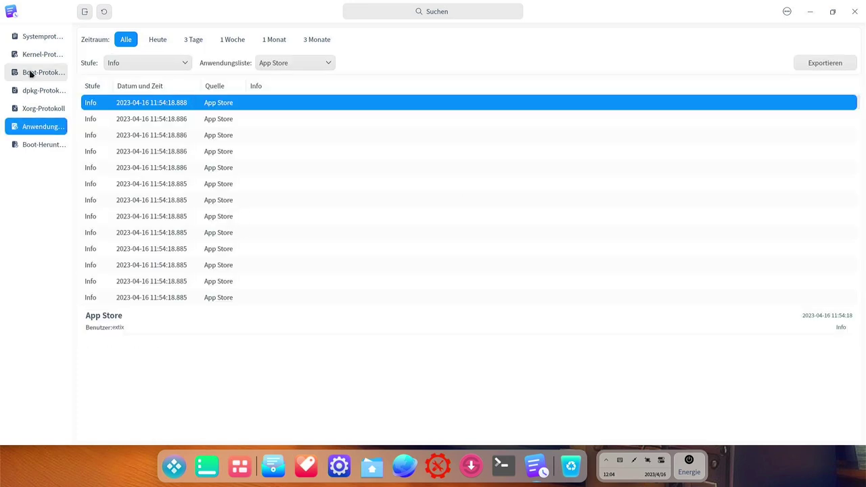
View the kernel log, return to the system log, then launch Package Installer
click(37, 54)
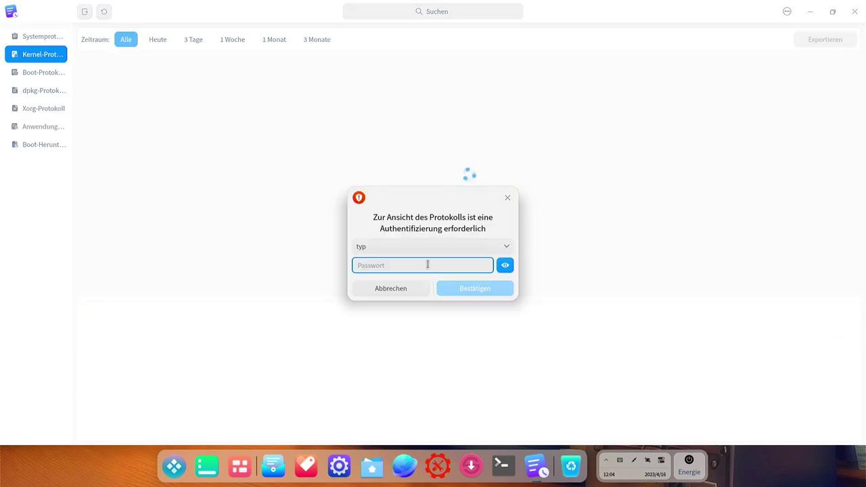
scroll(408, 169, down, 5)
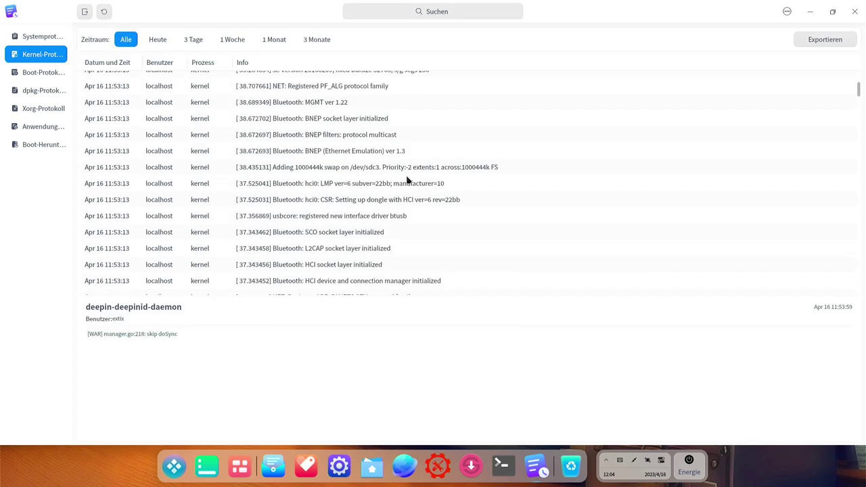
scroll(409, 180, up, 5)
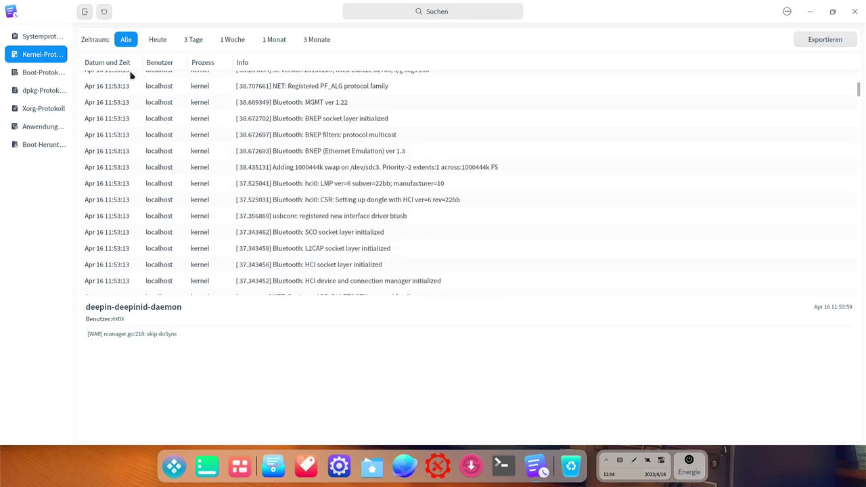
click(22, 40)
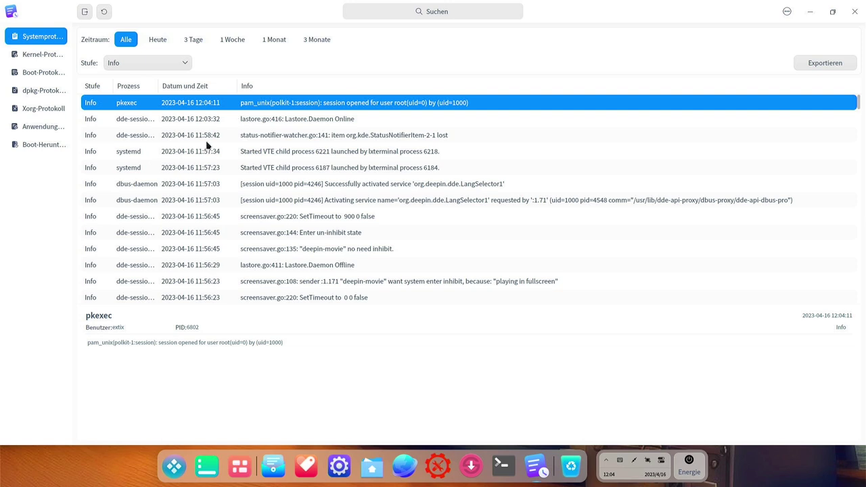
key(super)
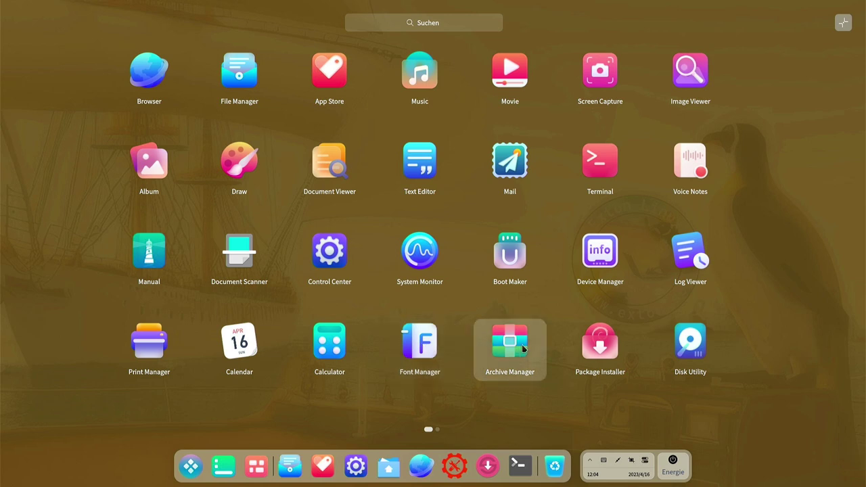
click(601, 345)
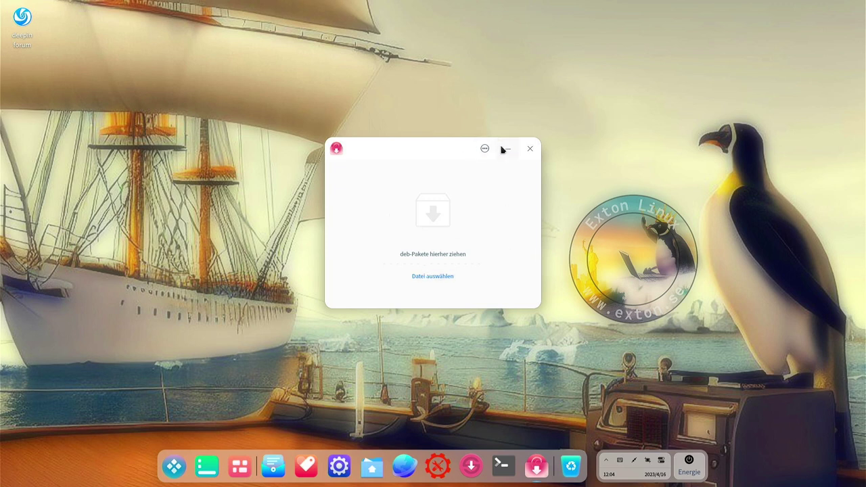
click(530, 148)
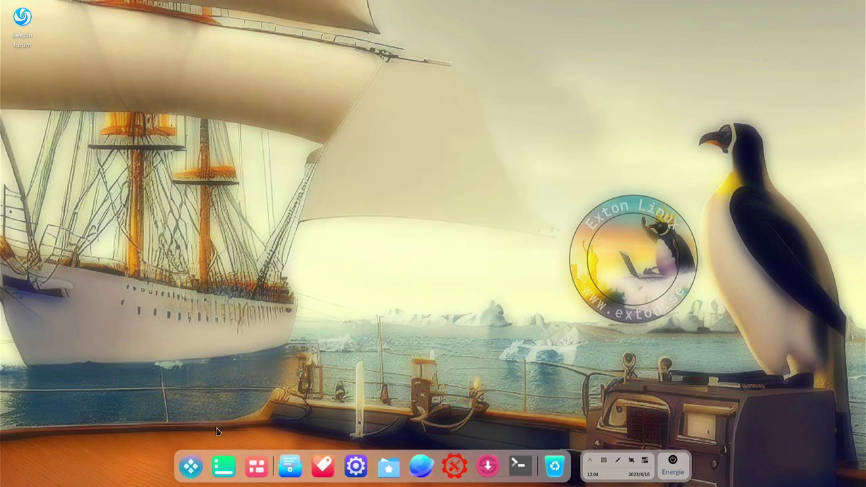
click(189, 470)
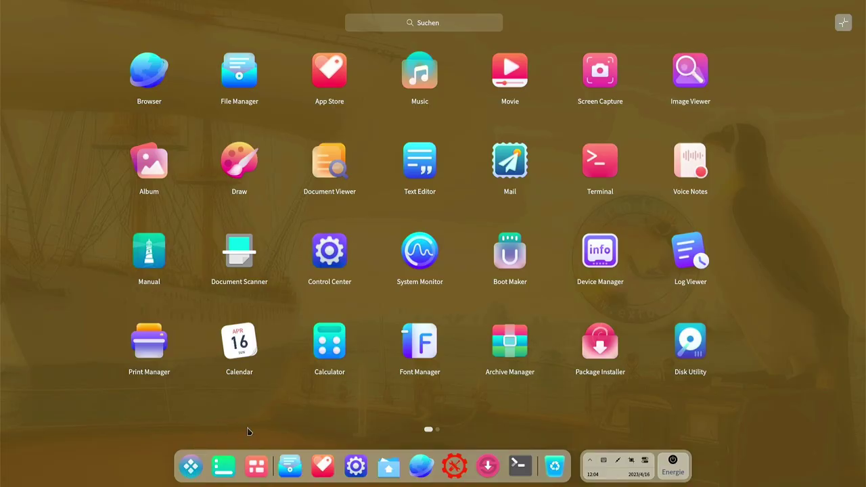
Inspect the 238.47 GiB VENO SCORP-256GB drive /dev/sdb in Disk Utility, rescan, then close it
click(695, 346)
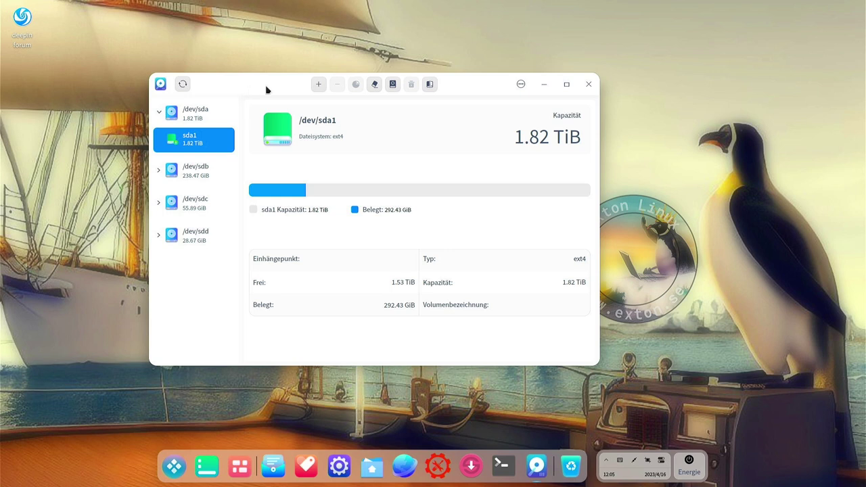
drag(276, 88, 308, 82)
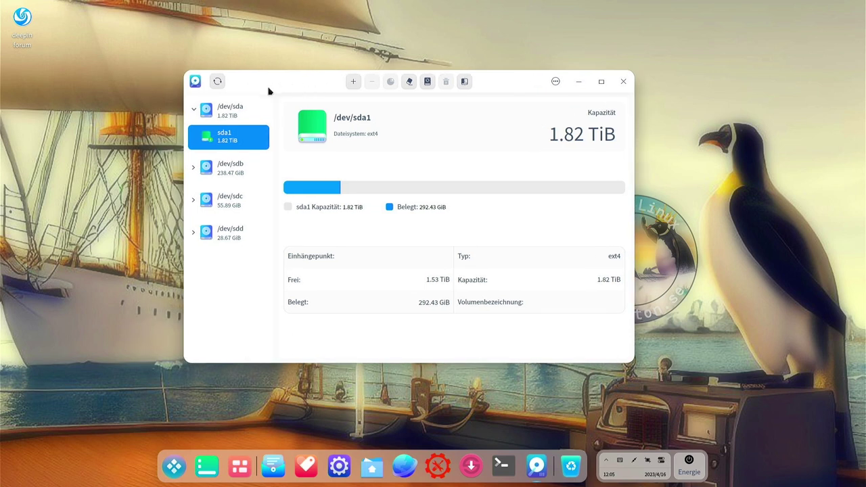
click(230, 168)
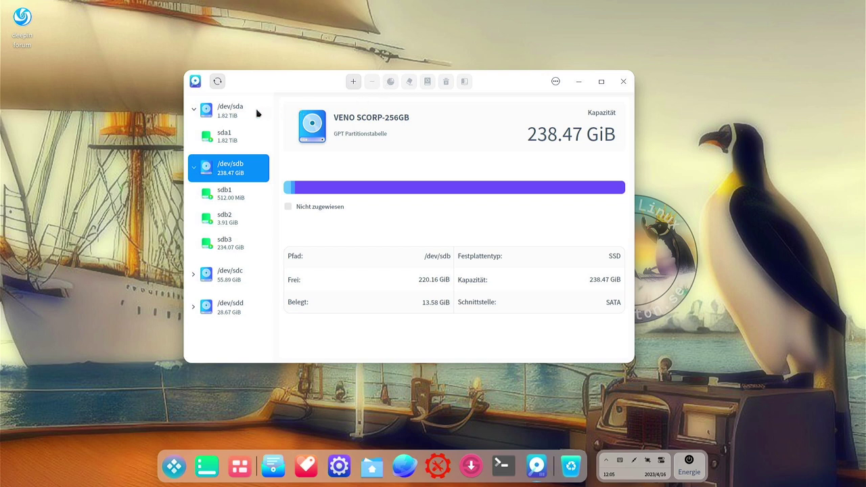
click(217, 81)
key(super)
Open the Welcome app and play, then stop, the deepin introduction video
click(157, 86)
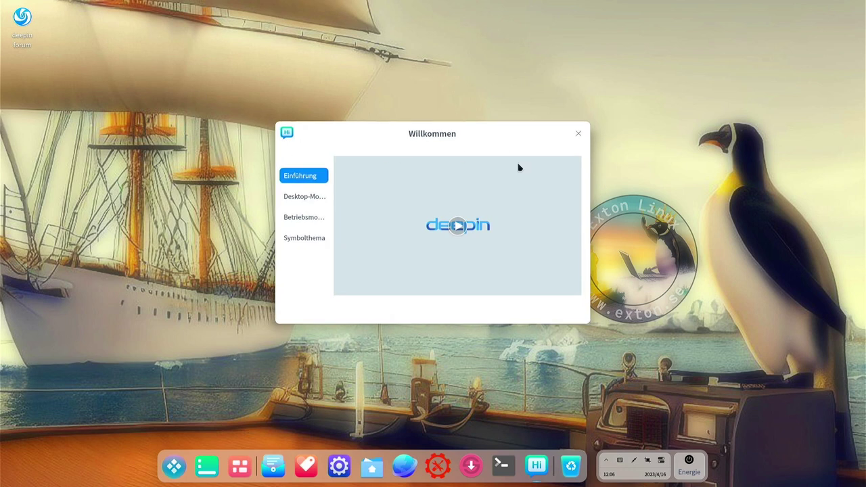
mouse_move(566, 217)
click(456, 227)
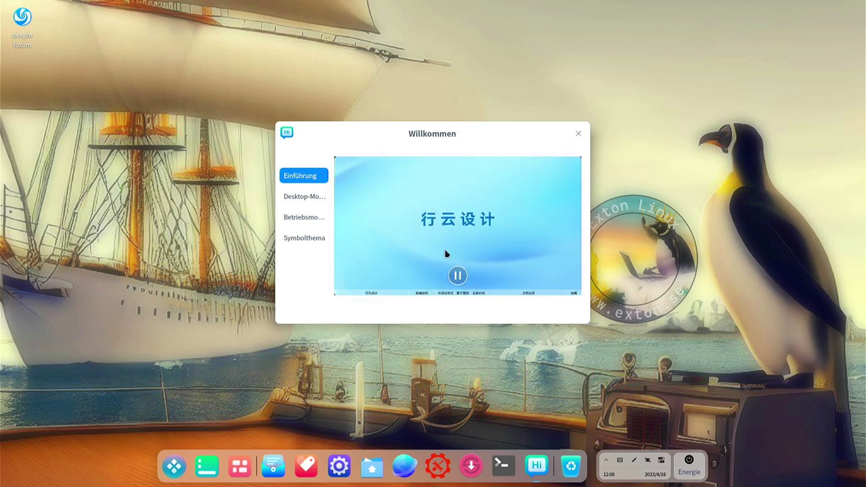
click(457, 276)
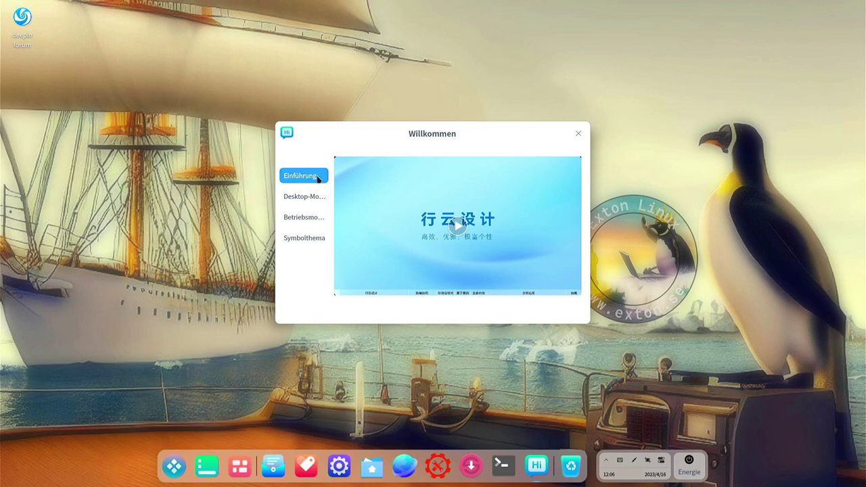
View the Desktop-Modus and Betriebsmodus pages, then close Welcome and launch Camera
click(310, 201)
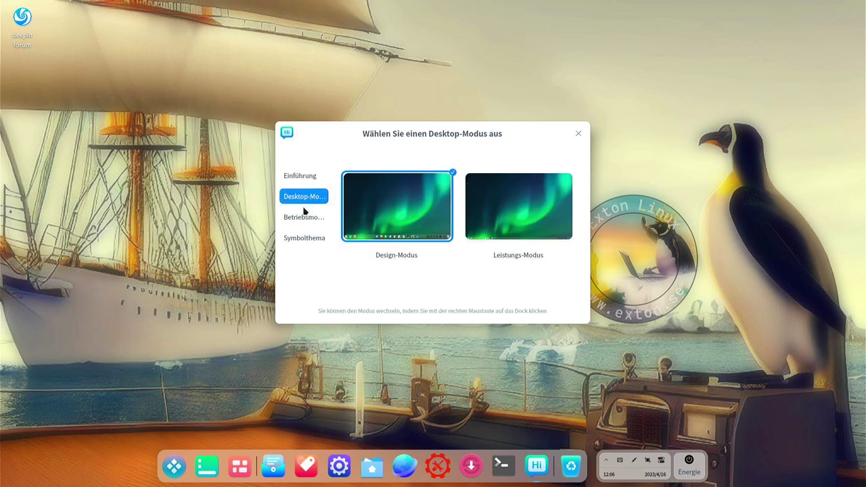
click(307, 221)
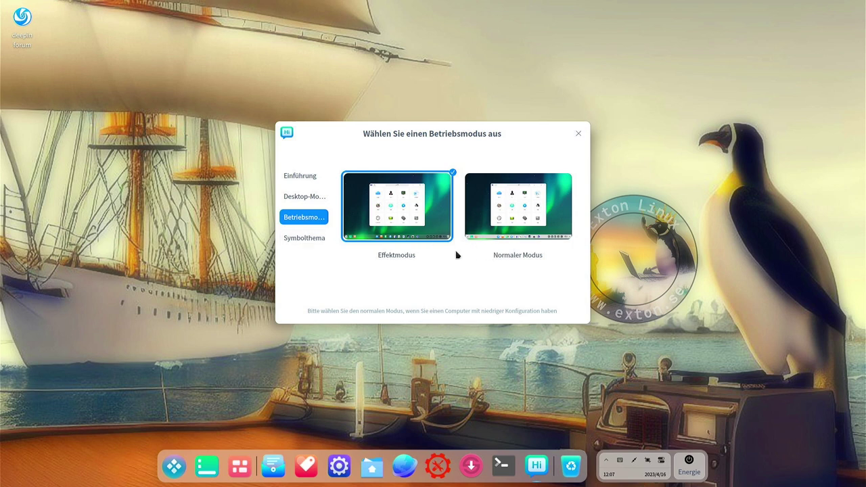
key(super)
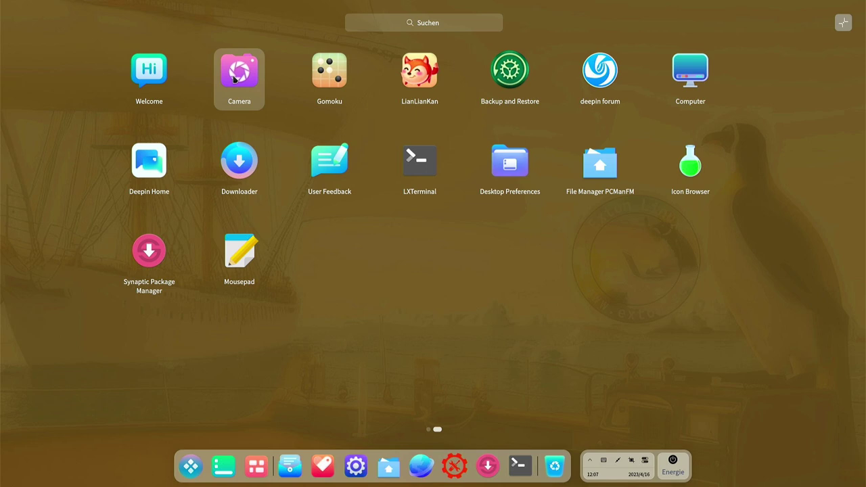
click(235, 79)
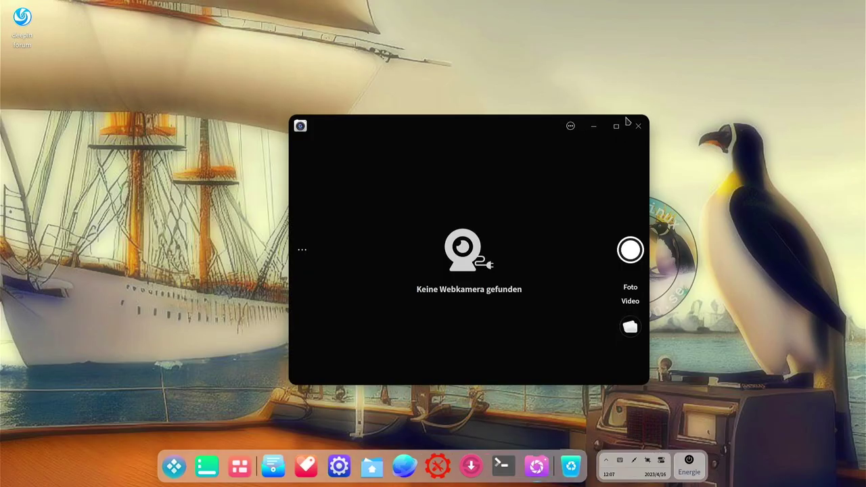
Close the Camera window reporting no webcam and bring up the full-screen launcher
click(636, 127)
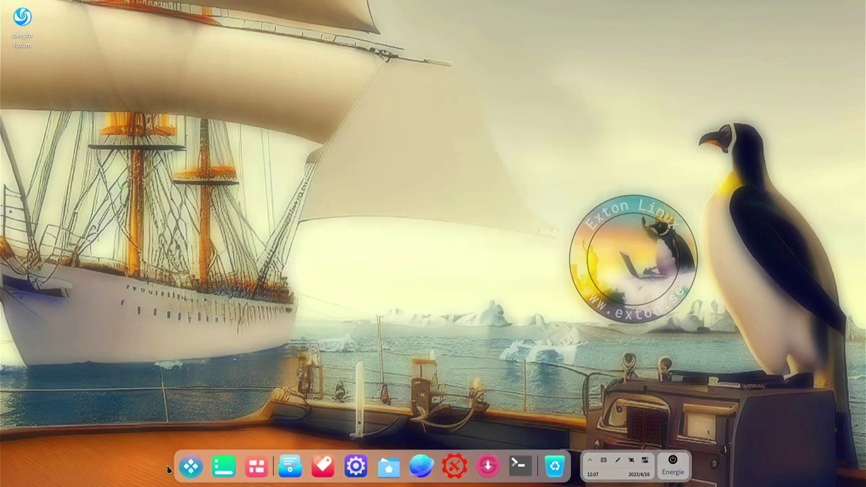
click(190, 466)
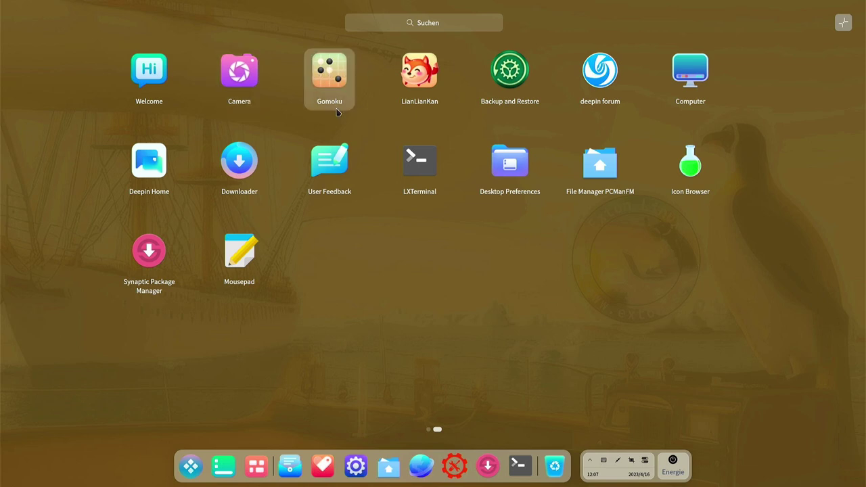
View the Computer overview listing five drives, close it, and launch Deepin Home
key(Right)
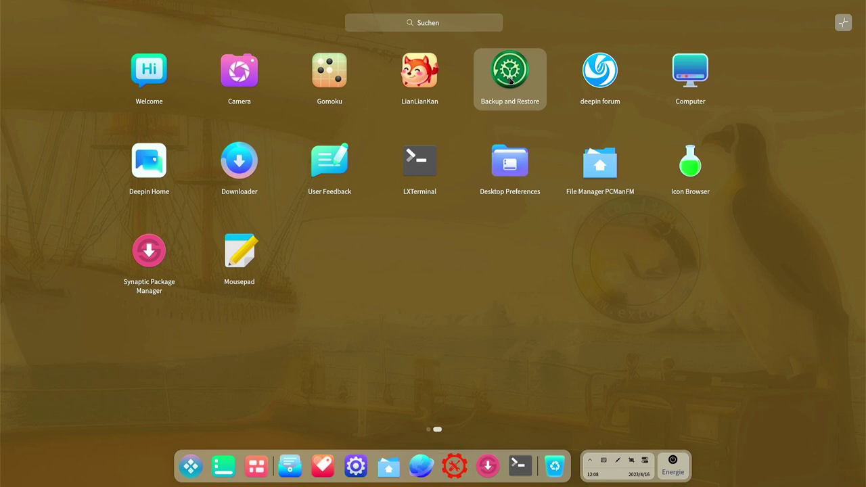
click(692, 80)
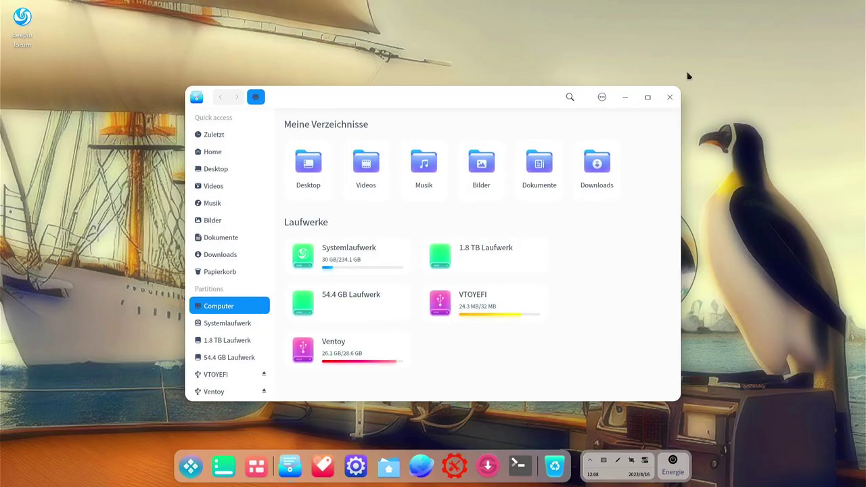
click(674, 105)
click(185, 471)
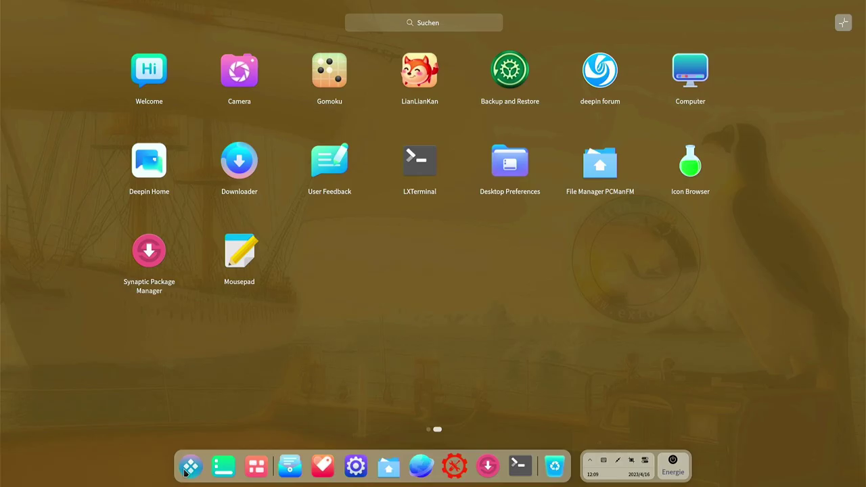
click(166, 173)
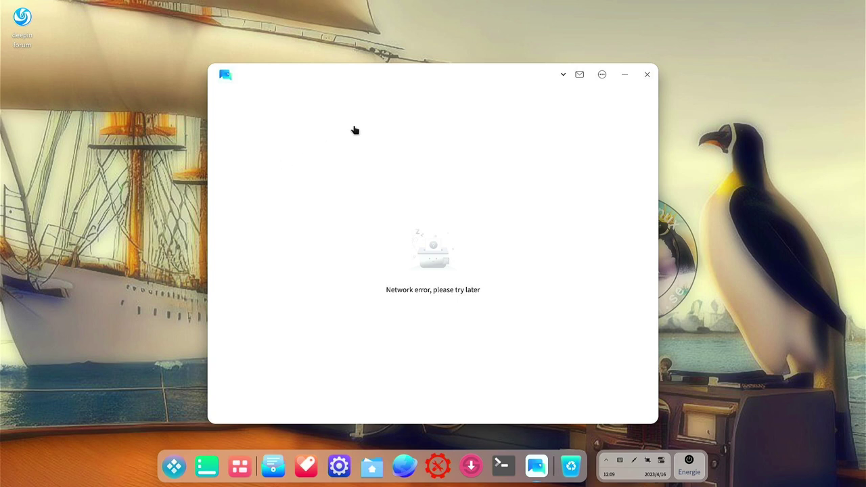
Move the deepin forum window to the top-left, then close it to the launcher
drag(421, 74, 385, 42)
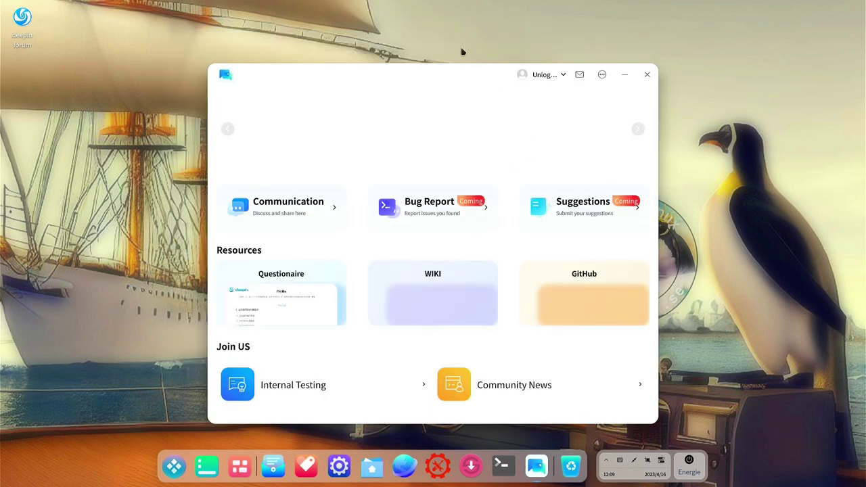
drag(459, 72, 391, 42)
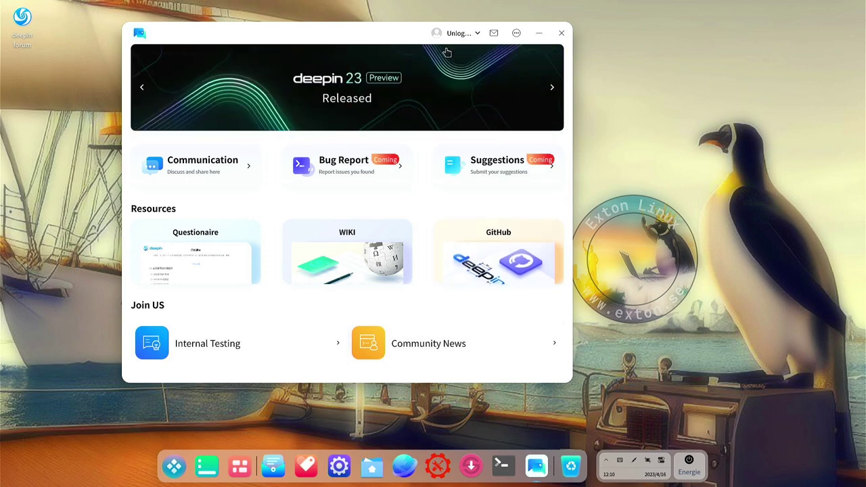
key(super)
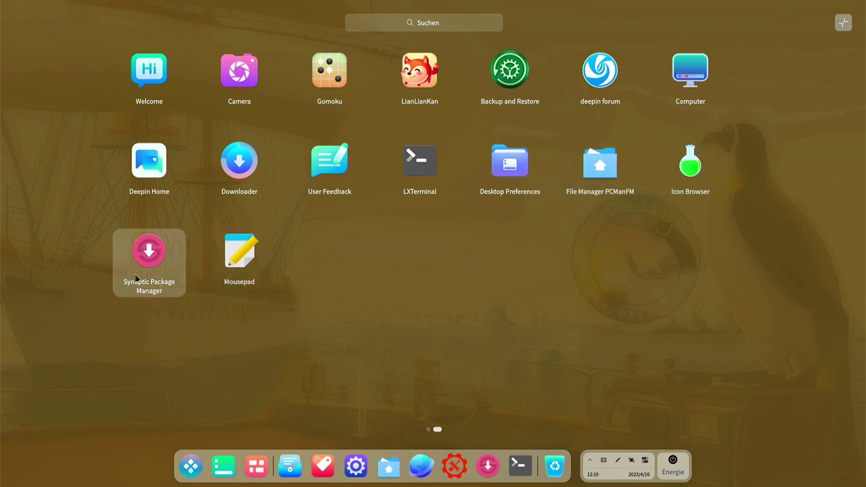
Open and close Mousepad, try the compact windowed launcher, then start a Deepin Terminal
click(240, 257)
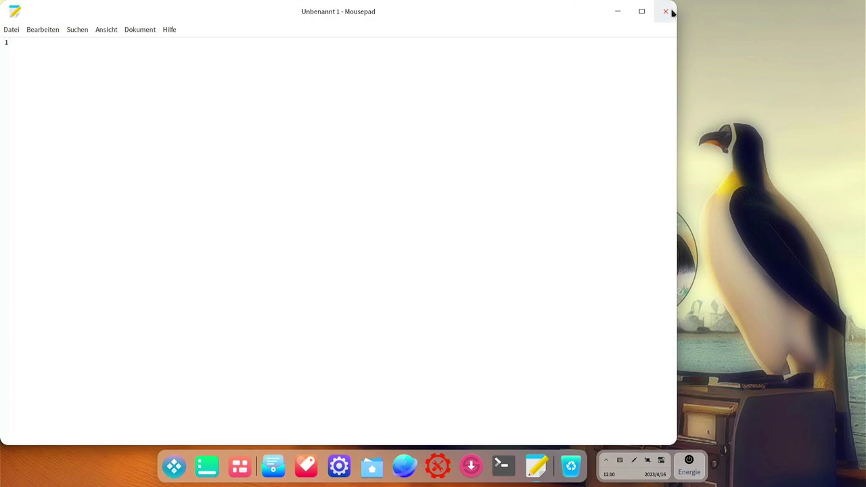
click(671, 12)
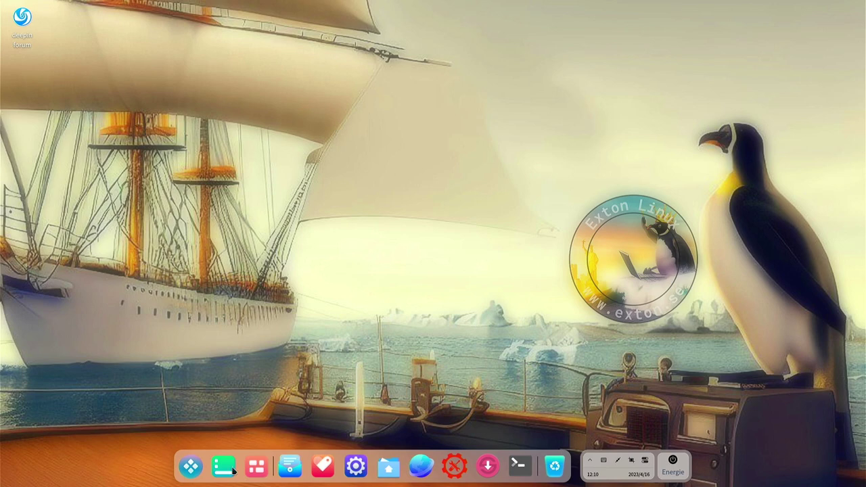
click(194, 470)
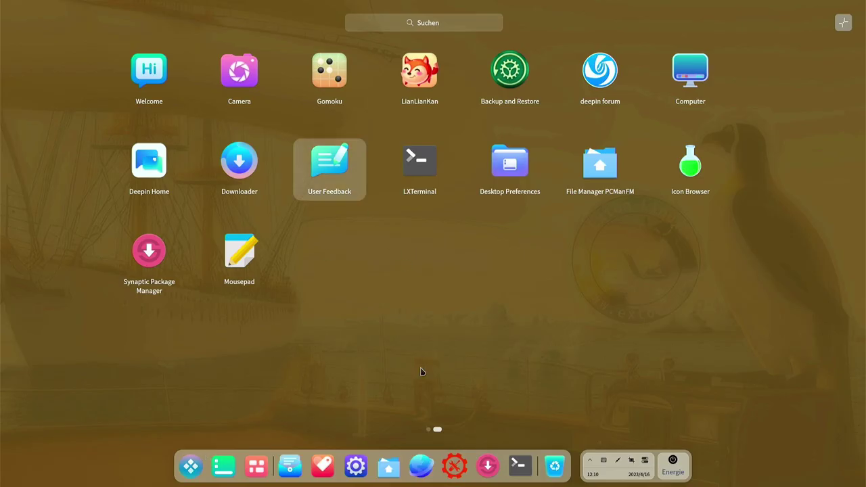
scroll(420, 371, up, 1)
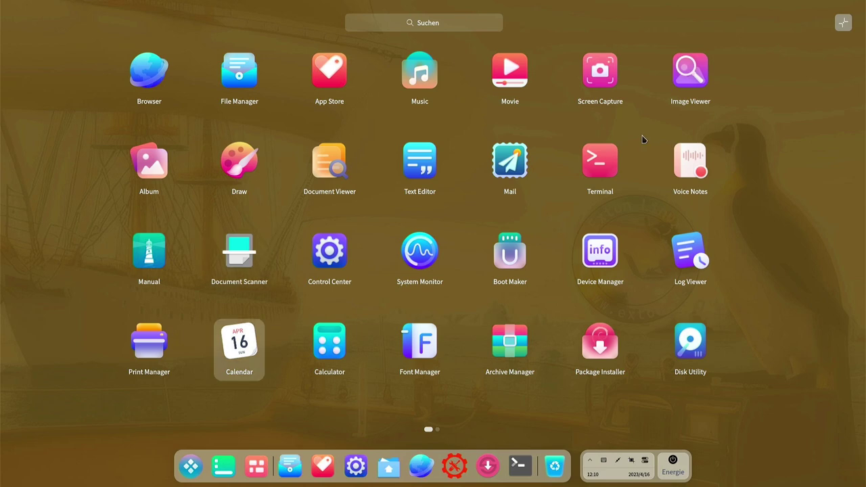
click(842, 23)
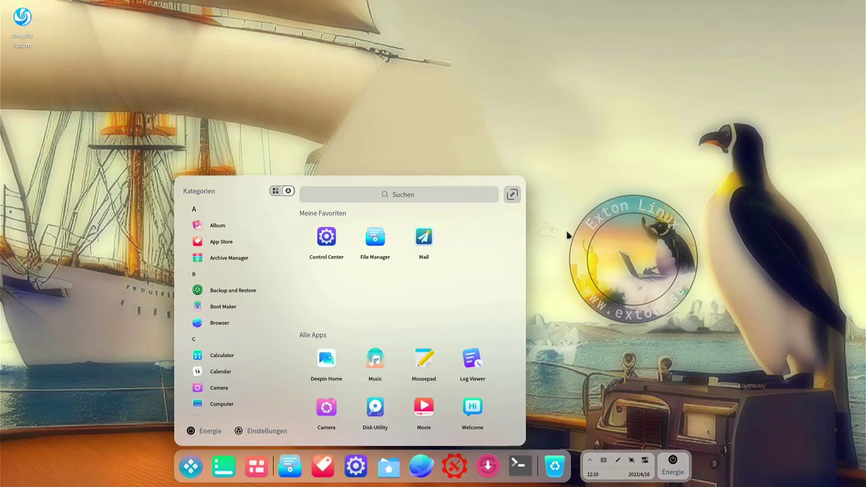
click(568, 234)
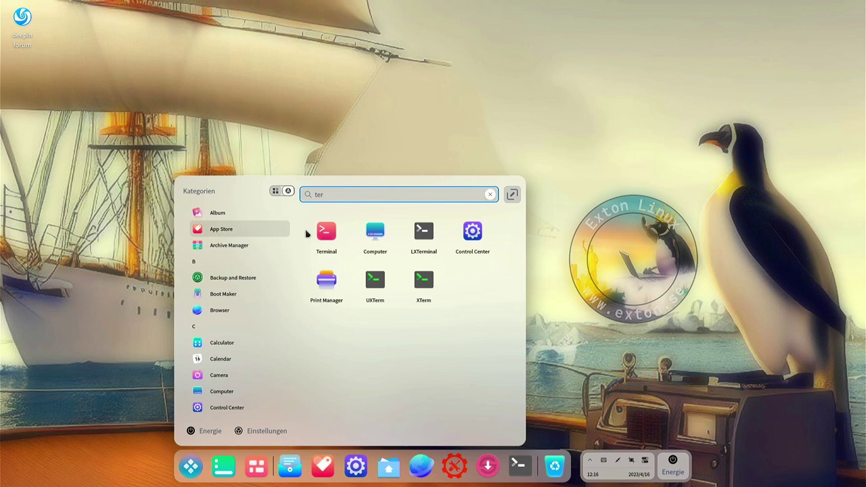
click(331, 229)
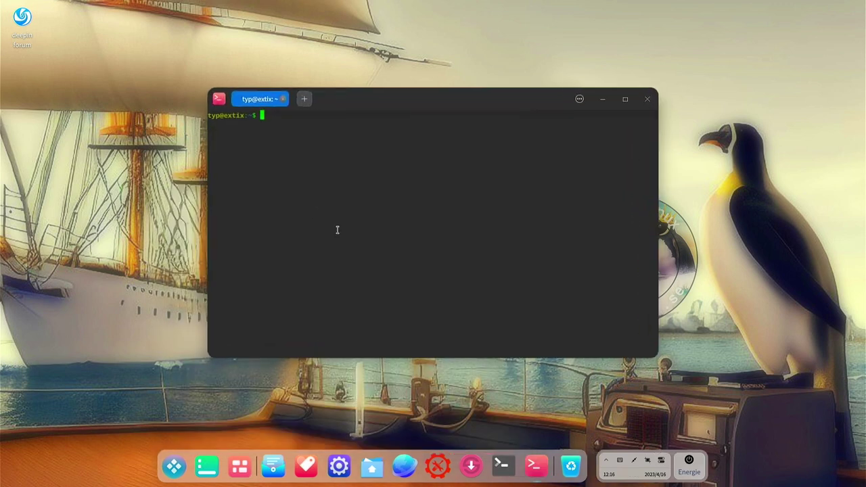
Run neofetch (command not found), then try 'sudo apt install neofetch', which finds no package
text(neofetcha)
key(Return)
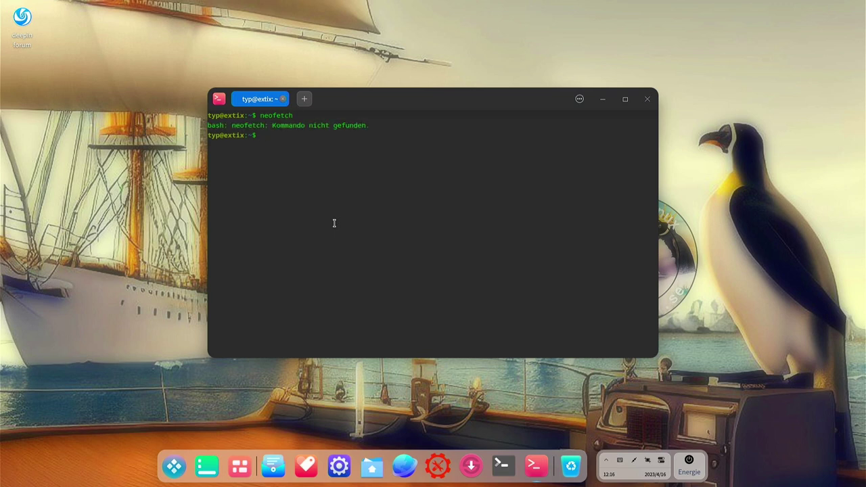
text(sudo apt install neofetch)
key(Return)
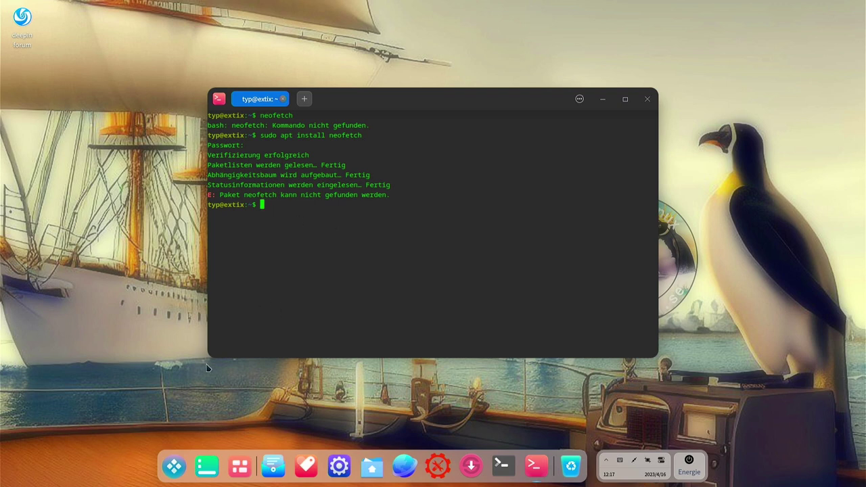
Search the web for neofetch in deepin Browser and open its GitHub repository
click(405, 466)
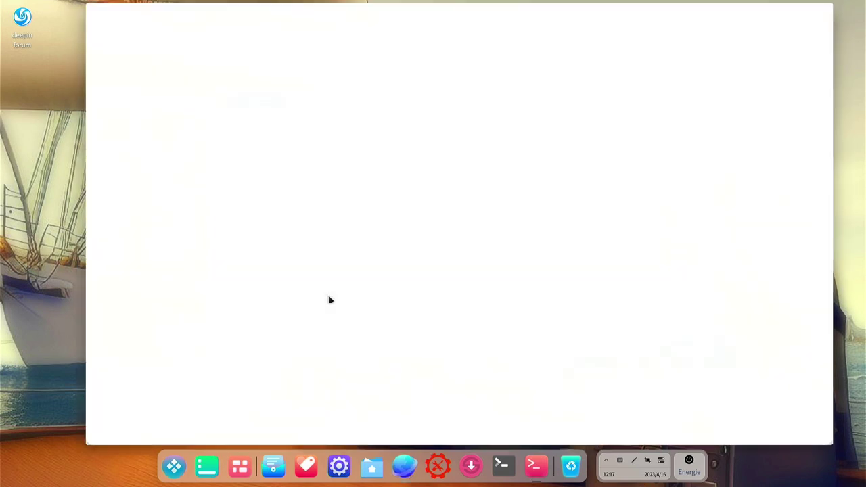
click(204, 29)
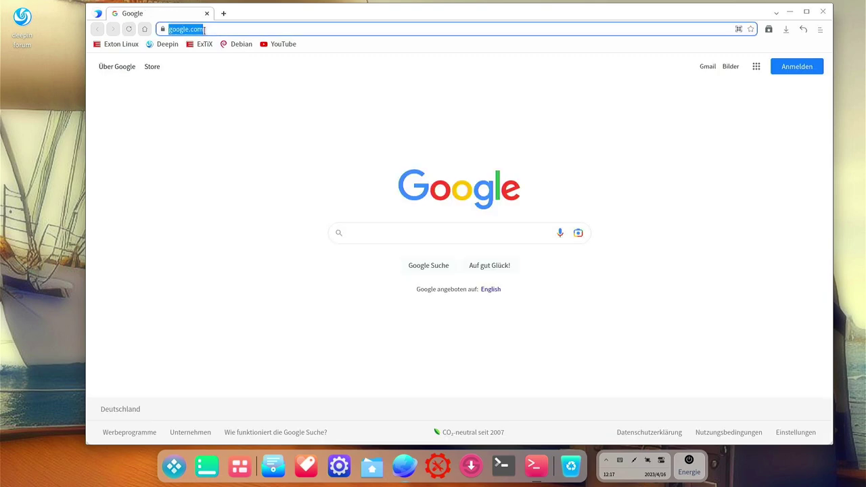
text(neofetch)
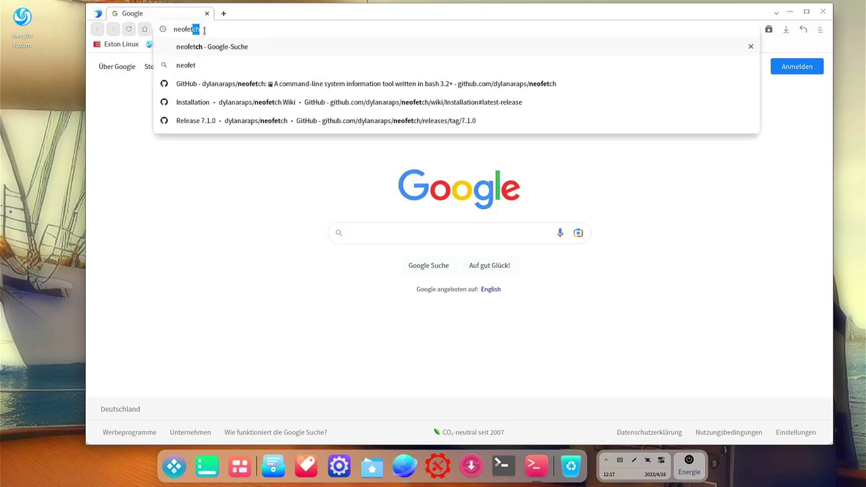
key(Return)
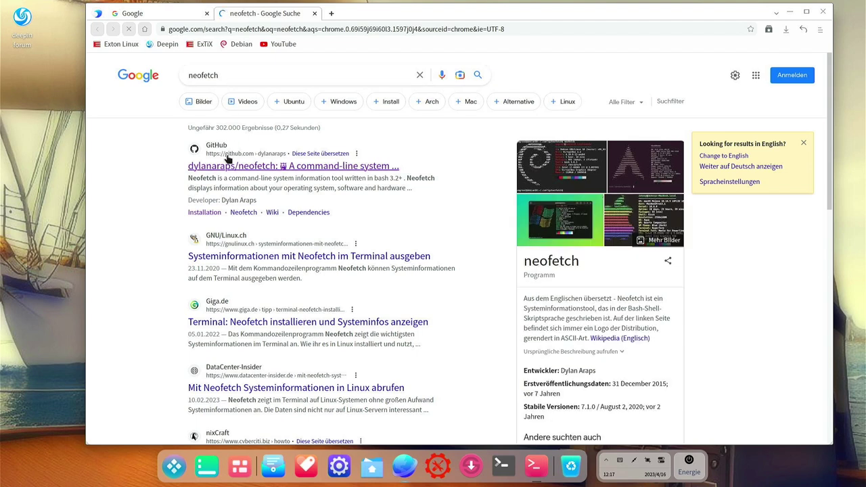
click(229, 169)
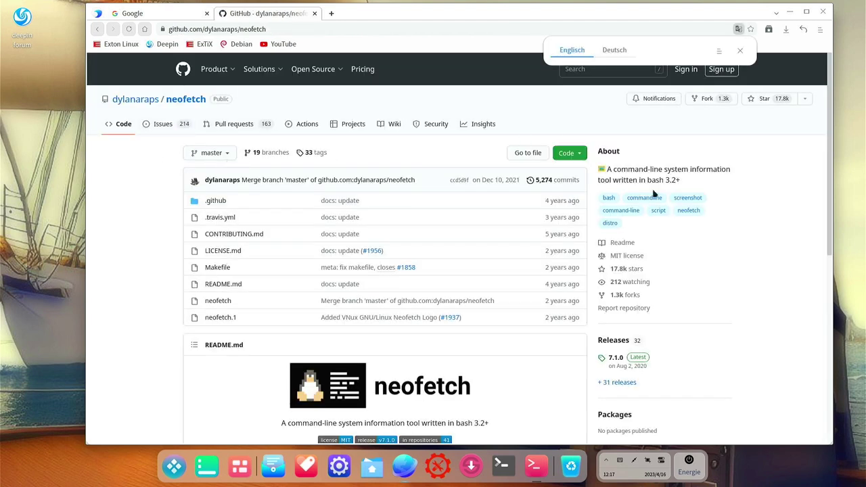
Download neofetch-7.1.0.tar.gz from the 7.1.0 release and show it in Downloads
click(606, 358)
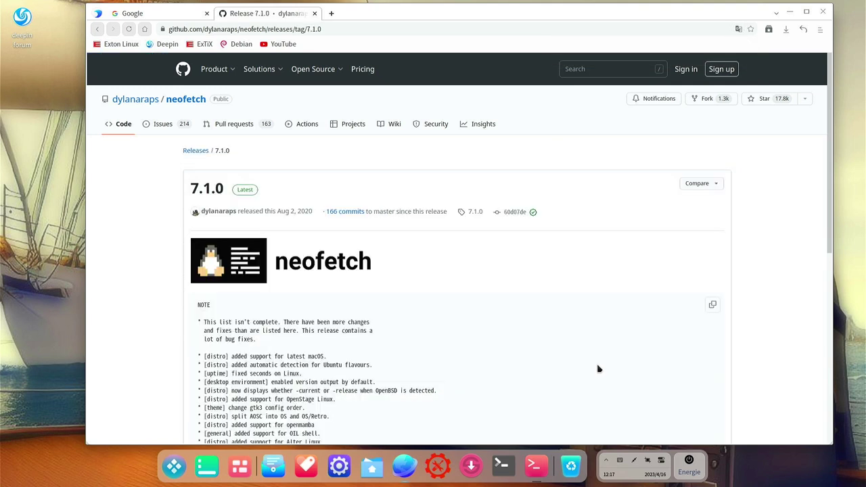
scroll(348, 280, down, 6)
scroll(344, 255, down, 3)
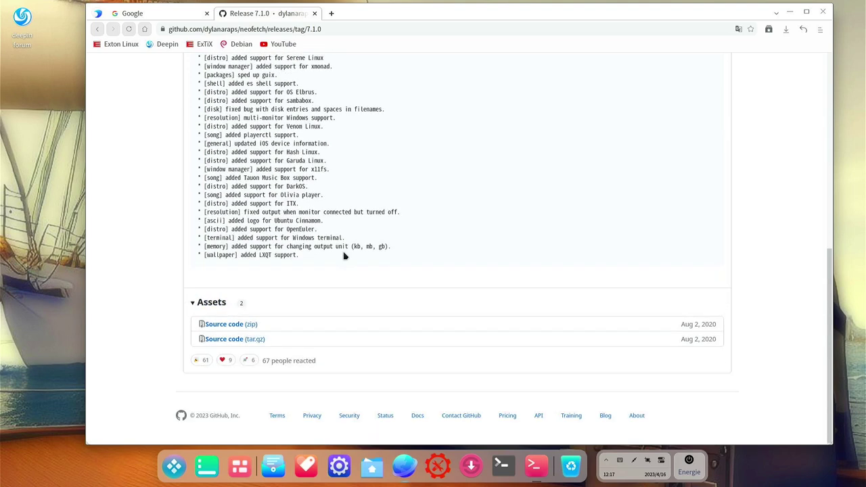
click(231, 339)
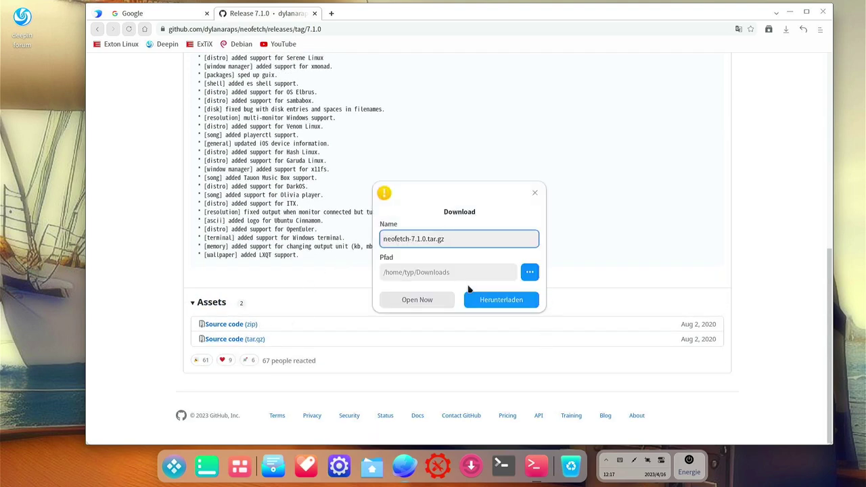
click(509, 301)
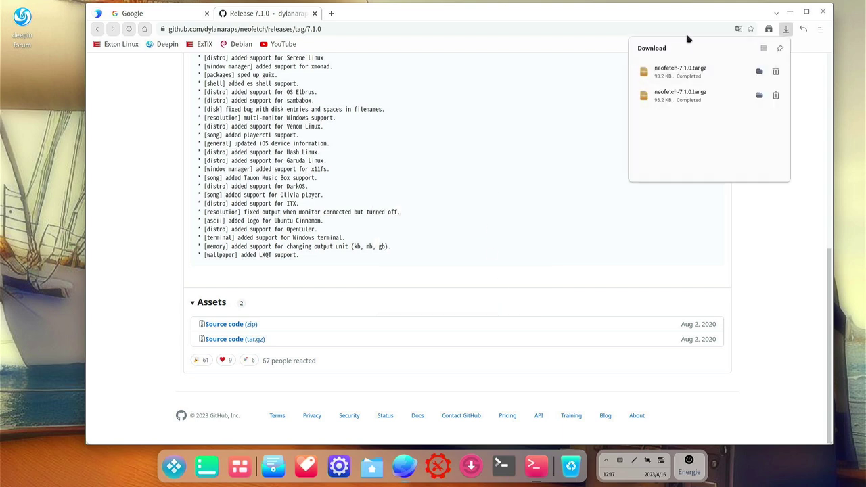
click(759, 71)
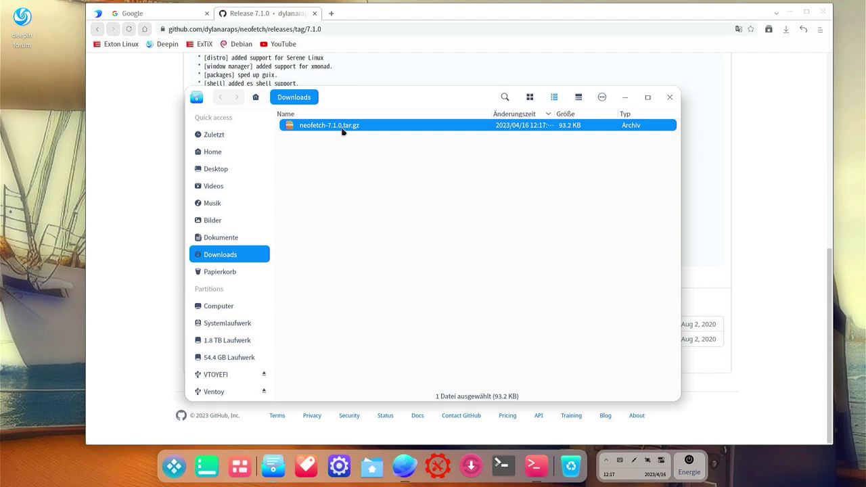
Extract neofetch-7.1.0.tar.gz here in Downloads and close all browser tabs
right_click(332, 124)
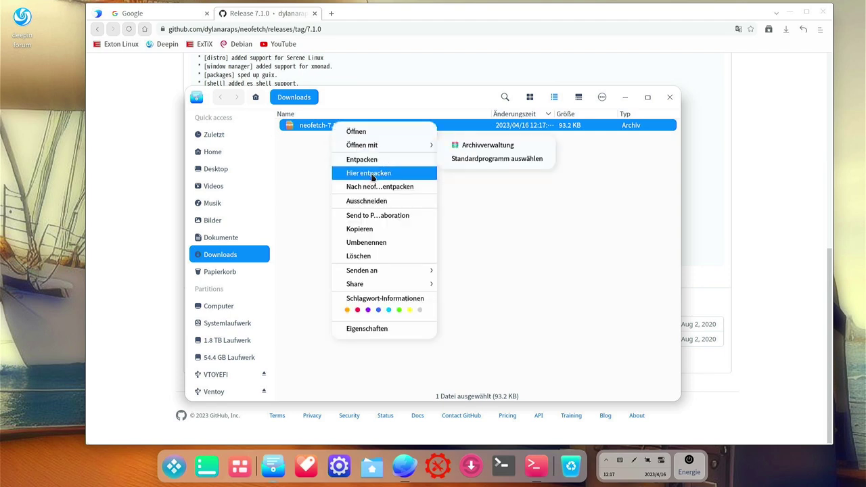
click(371, 174)
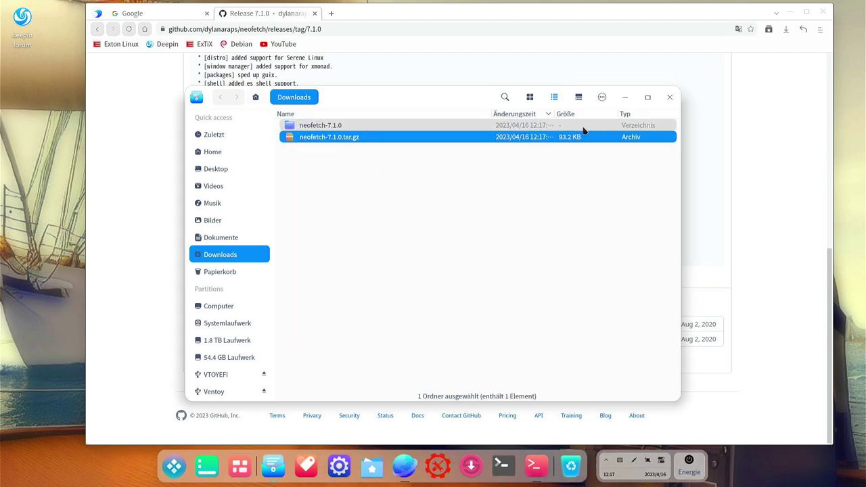
click(823, 13)
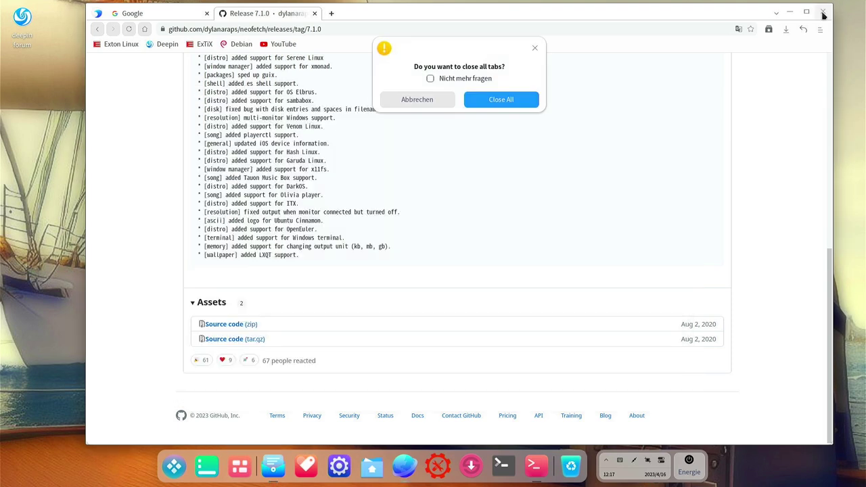
click(501, 100)
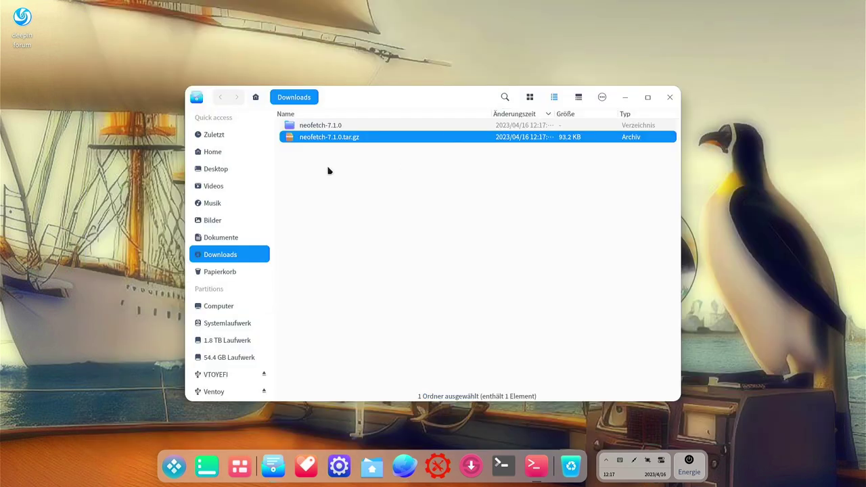
Open a terminal in the inner neofetch-7.1.0 folder and move it to the screen centre
double_click(314, 129)
double_click(315, 132)
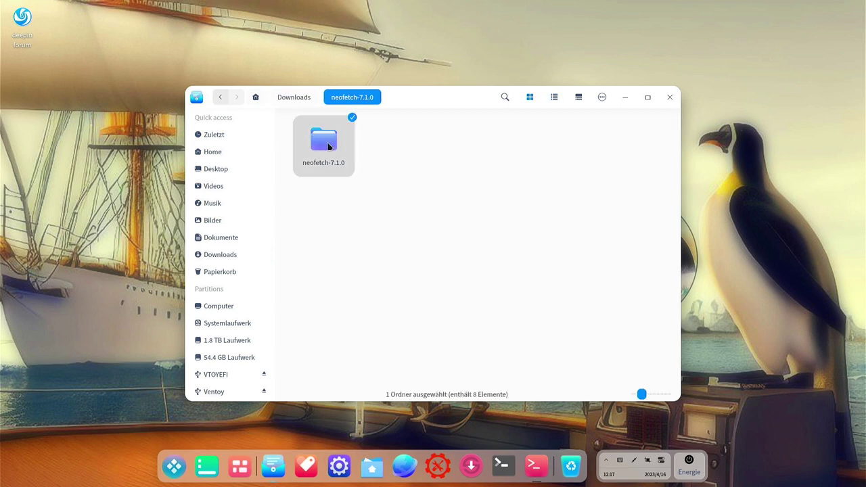
right_click(442, 240)
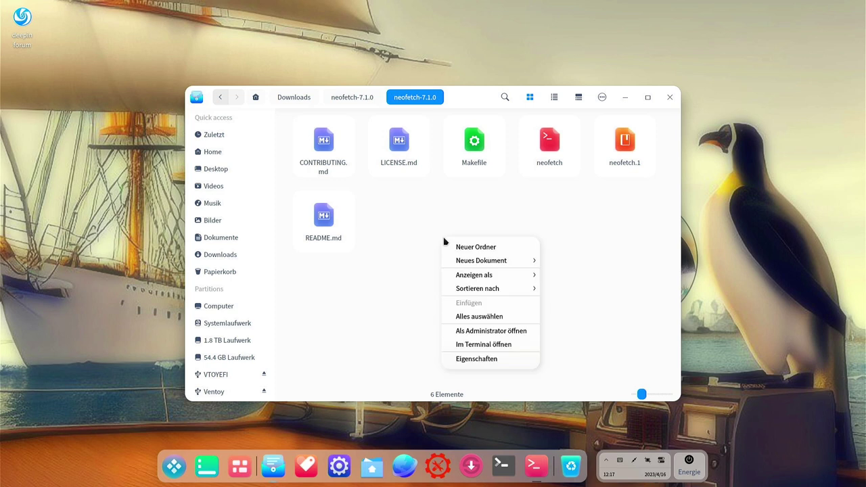
click(489, 346)
drag(254, 17, 513, 100)
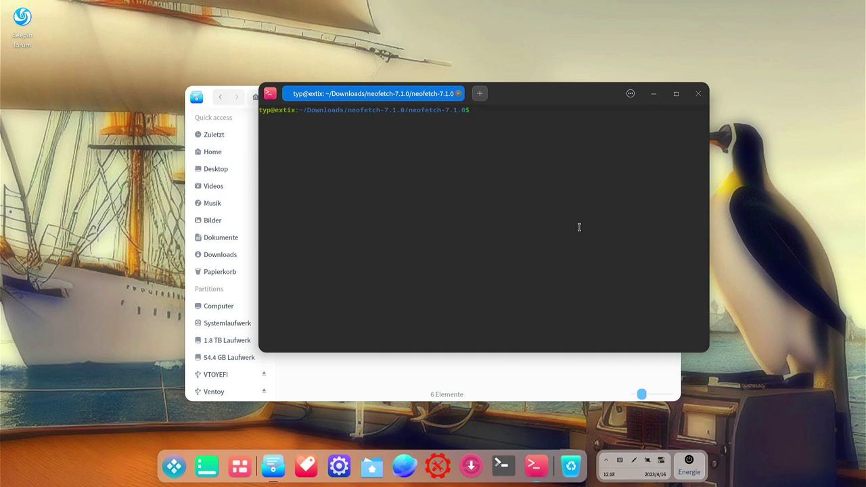
Clear the stray characters at the prompt and enlarge the terminal font
text(+++)
key(BackSpace)
key(BackSpace)
key(BackSpace)
key(ctrl+plus)
Run sudo make install with the admin password, then clear the screen and run neofetch
text(sudo make install)
key(Return)
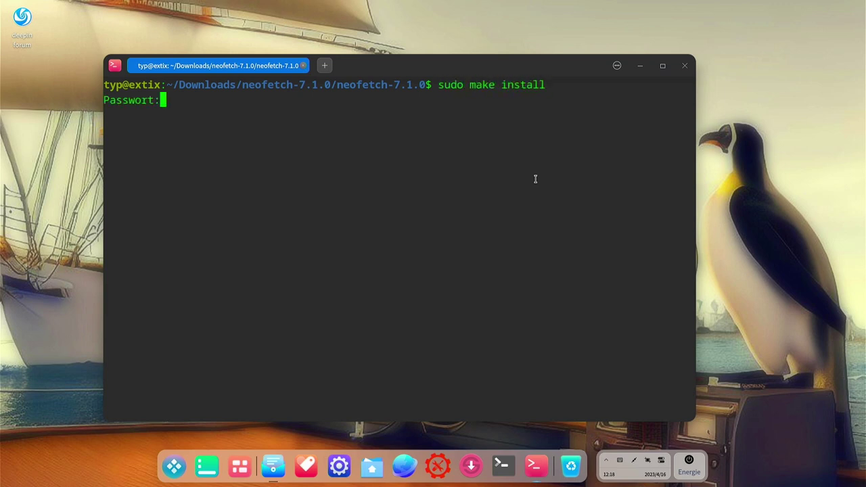
key(Return)
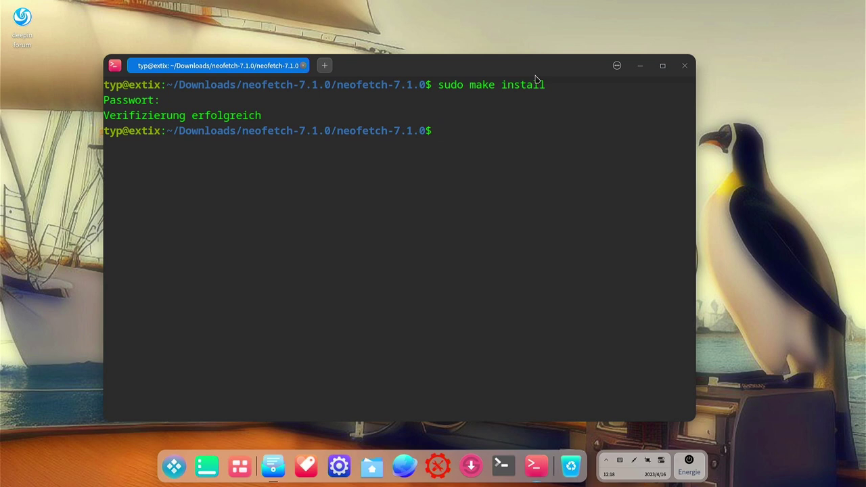
key(ctrl+l)
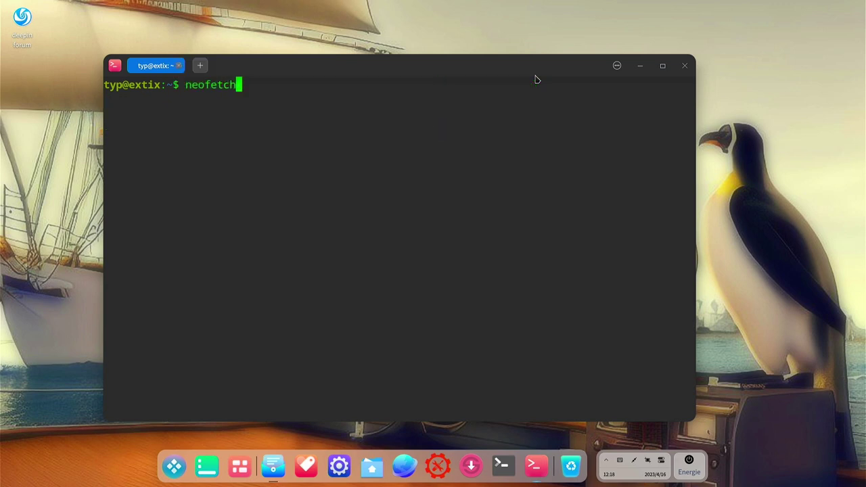
key(Return)
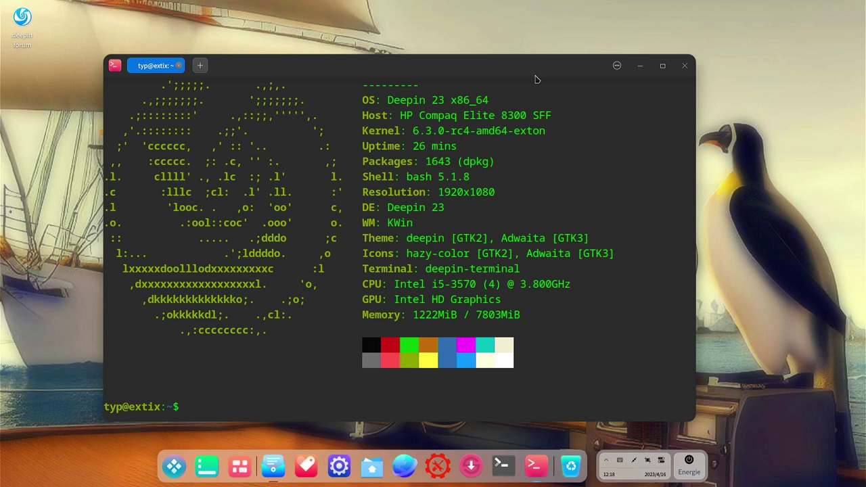